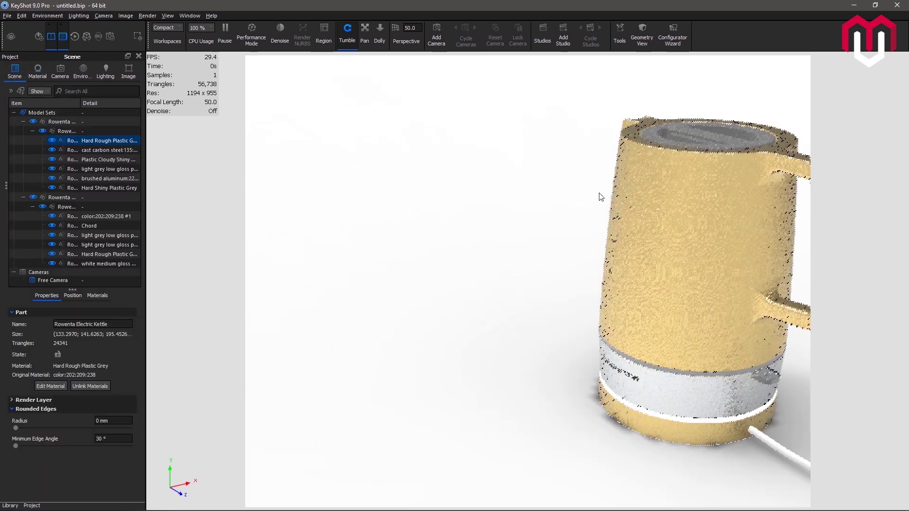
# Open the material graph for the kettle's gold body and move the Material node slightly away from the Metal node.
pyautogui.click(717, 157)
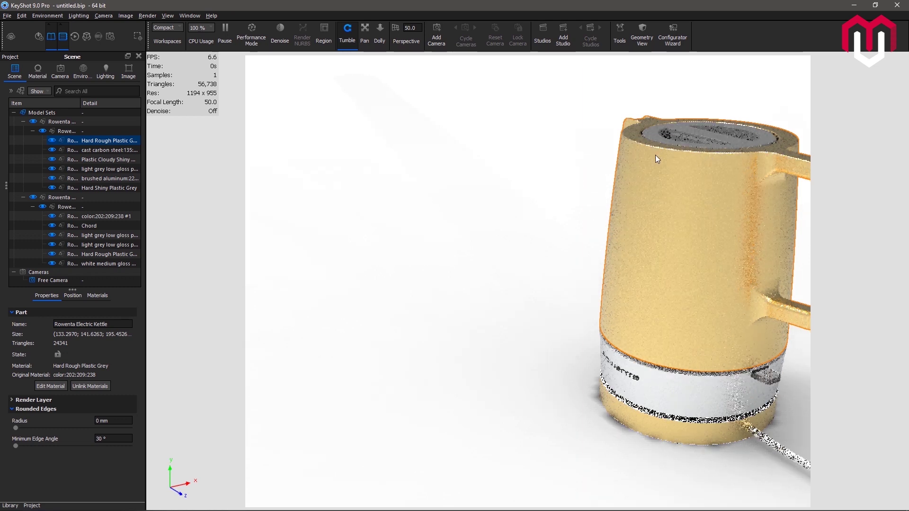
pyautogui.moveTo(610, 159); pyautogui.dragTo(564, 161)
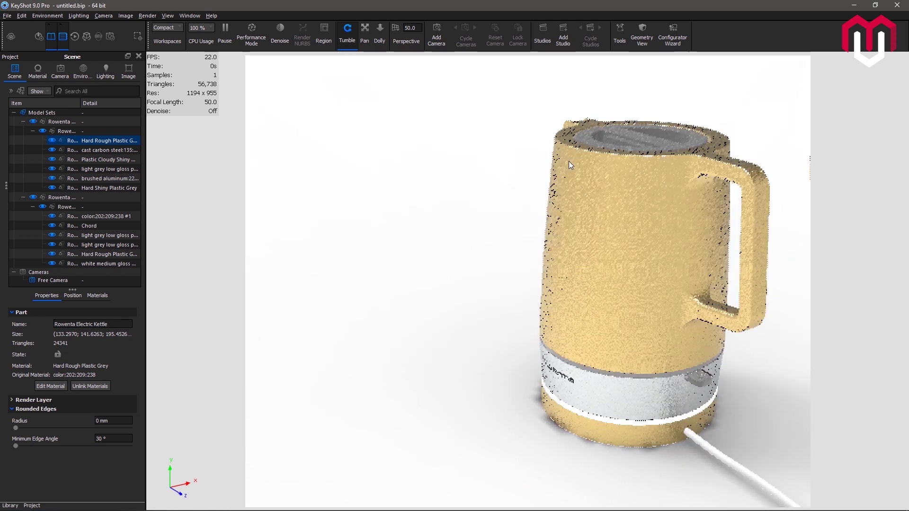
pyautogui.moveTo(629, 186); pyautogui.dragTo(655, 194)
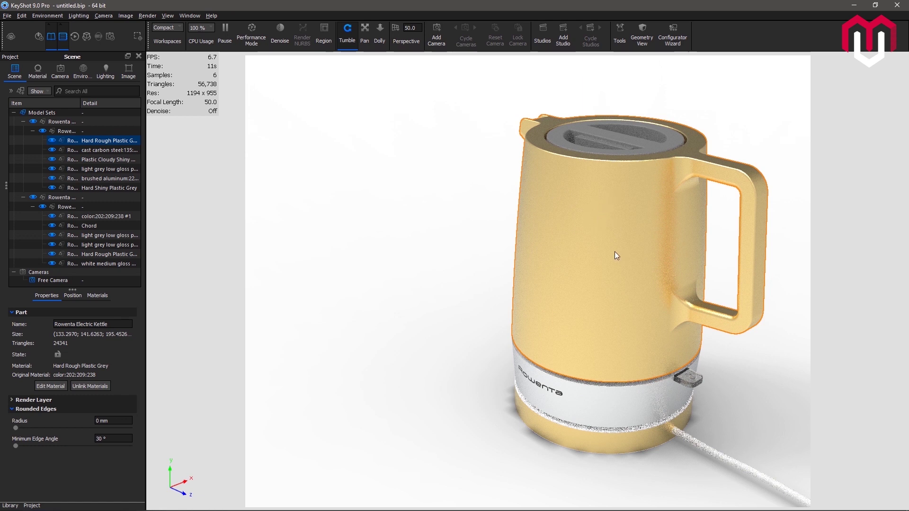
pyautogui.doubleClick(571, 217)
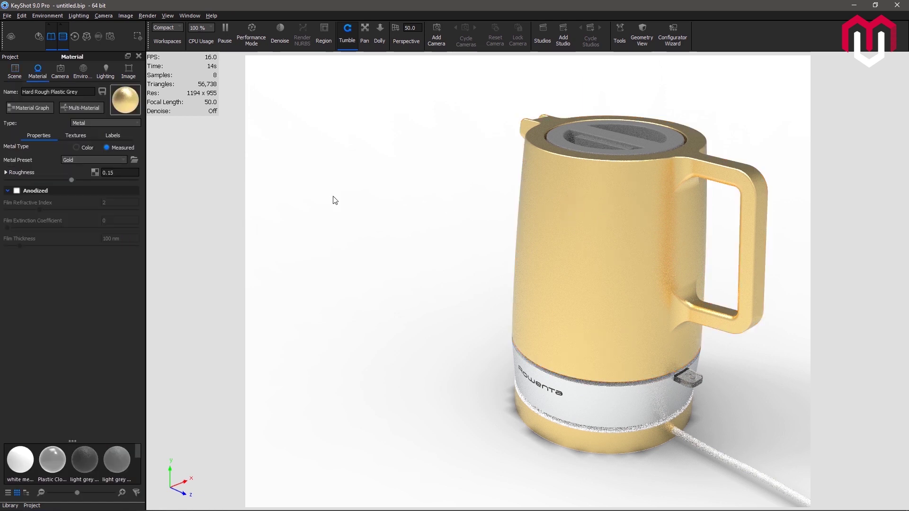
pyautogui.click(46, 109)
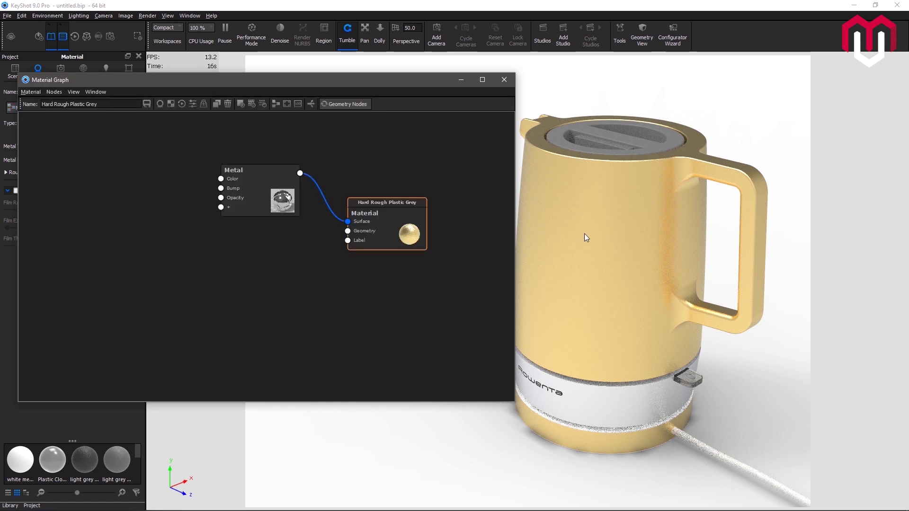
pyautogui.moveTo(584, 234); pyautogui.dragTo(649, 224)
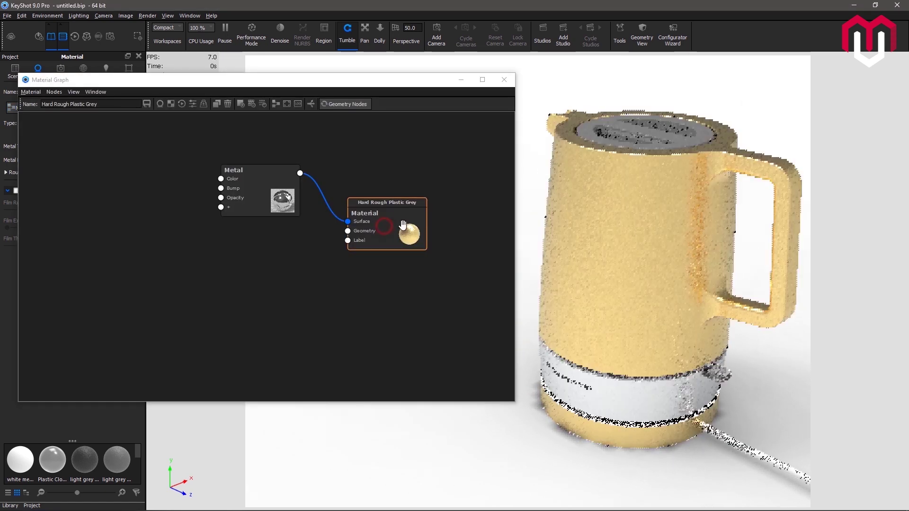
pyautogui.moveTo(384, 225); pyautogui.dragTo(403, 226)
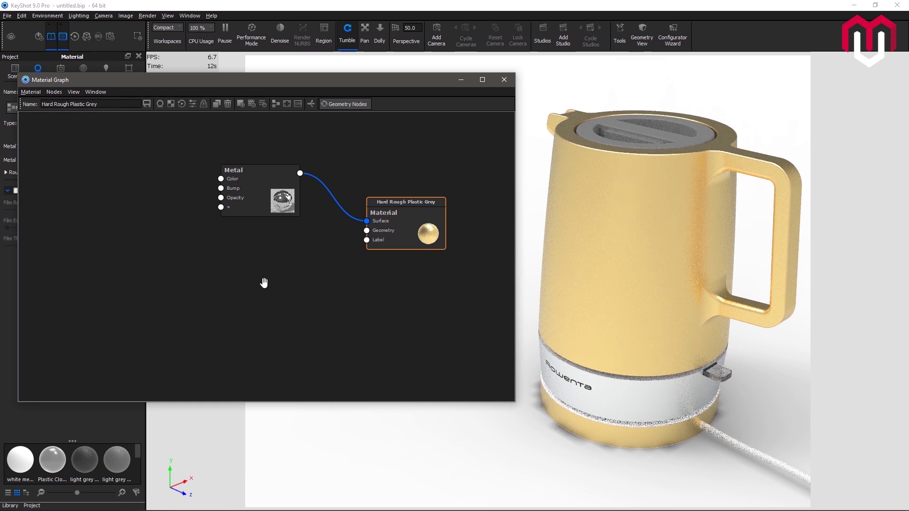
# Add two more Metal material nodes to the graph, stacked below the existing Metal node.
pyautogui.rightClick(306, 288)
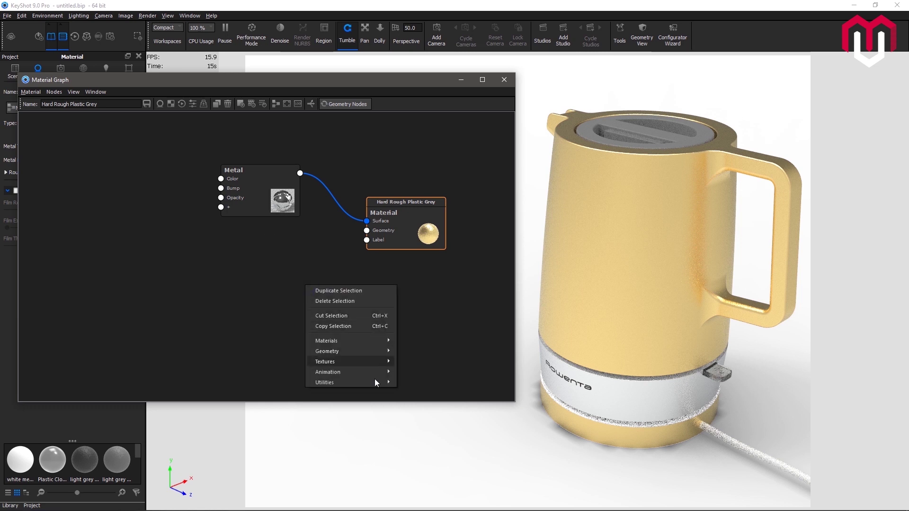
pyautogui.moveTo(379, 346)
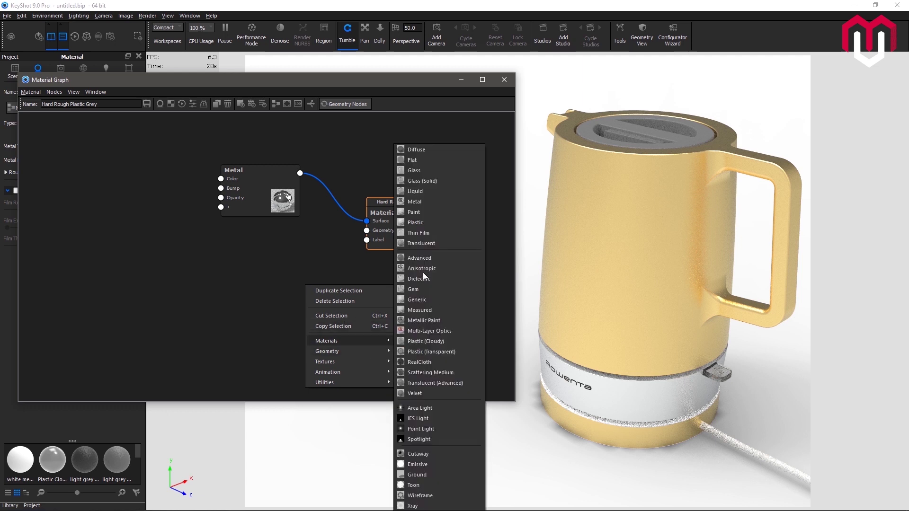
pyautogui.click(416, 203)
pyautogui.moveTo(331, 293); pyautogui.dragTo(286, 264)
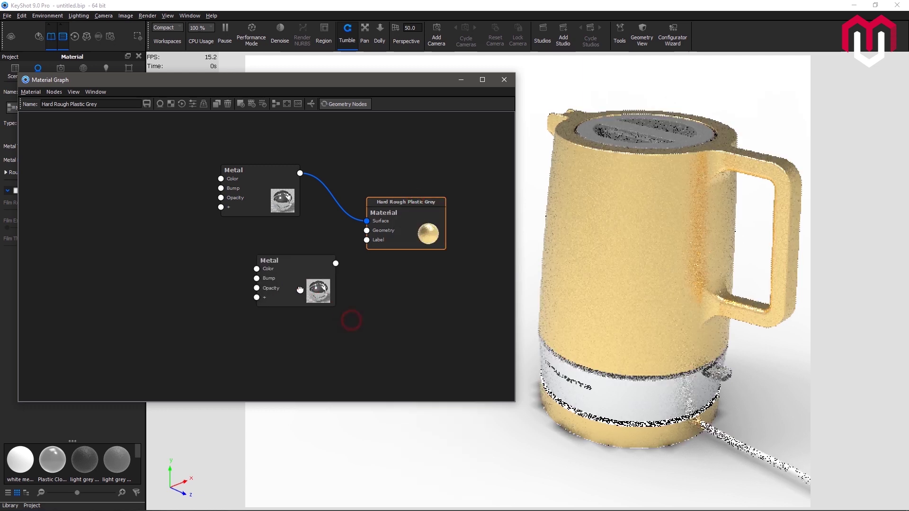
pyautogui.rightClick(268, 400)
pyautogui.rightClick(272, 353)
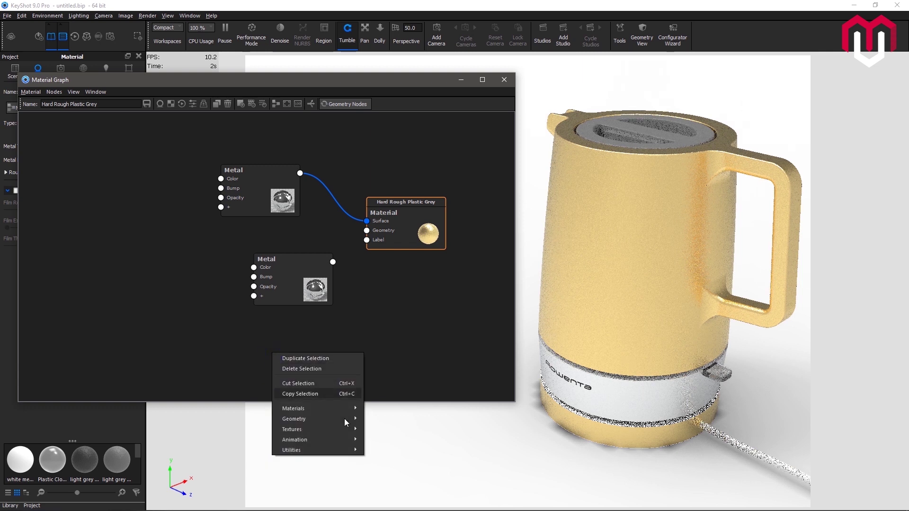
pyautogui.moveTo(348, 408)
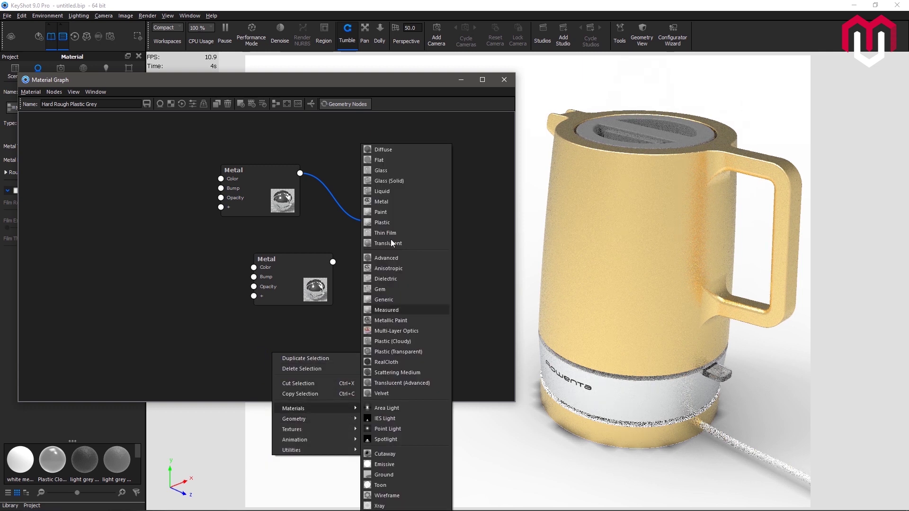
pyautogui.click(390, 204)
pyautogui.moveTo(308, 358); pyautogui.dragTo(285, 335)
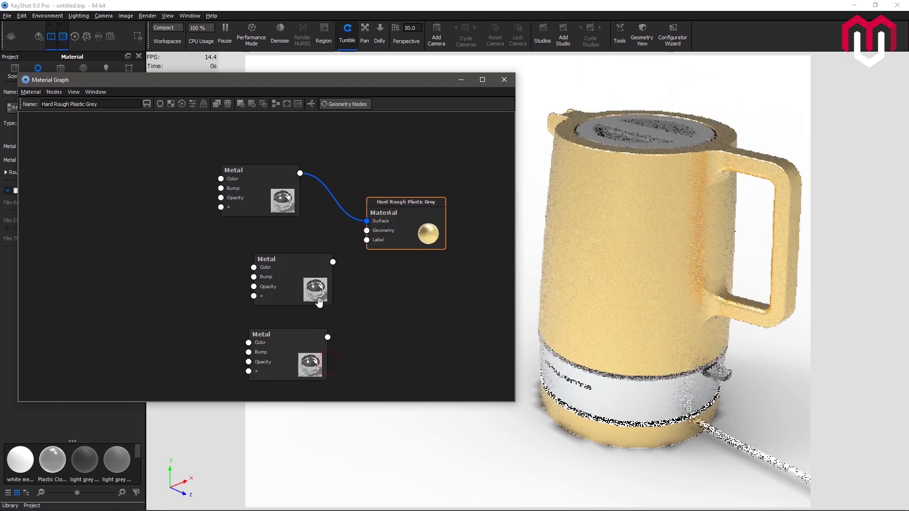
# Connect both new Metal nodes to the Material node as labels and arrange them one above the other.
pyautogui.moveTo(333, 262); pyautogui.dragTo(396, 249)
pyautogui.moveTo(327, 339); pyautogui.dragTo(405, 263)
pyautogui.click(407, 264)
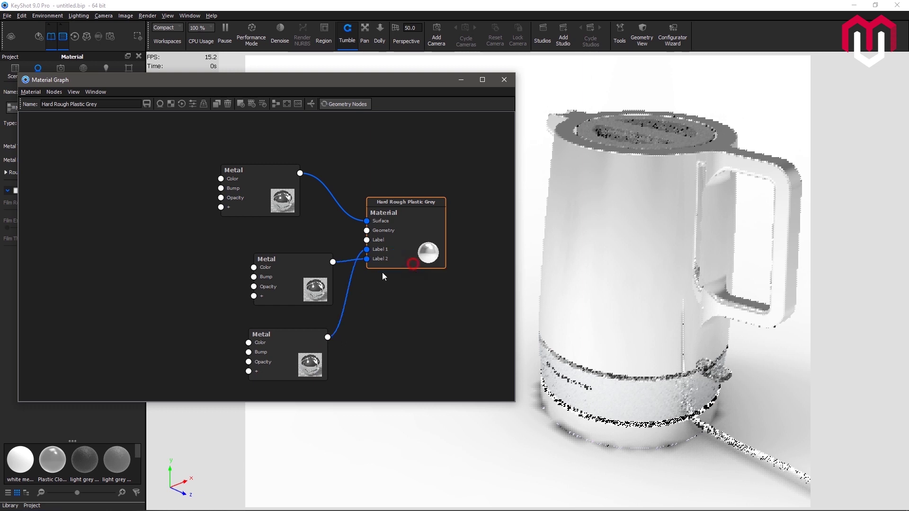
pyautogui.moveTo(315, 284)
pyautogui.mouseDown()
pyautogui.moveTo(326, 315)
pyautogui.moveTo(319, 352)
pyautogui.moveTo(307, 279)
pyautogui.mouseUp()
pyautogui.moveTo(345, 358); pyautogui.dragTo(297, 354)
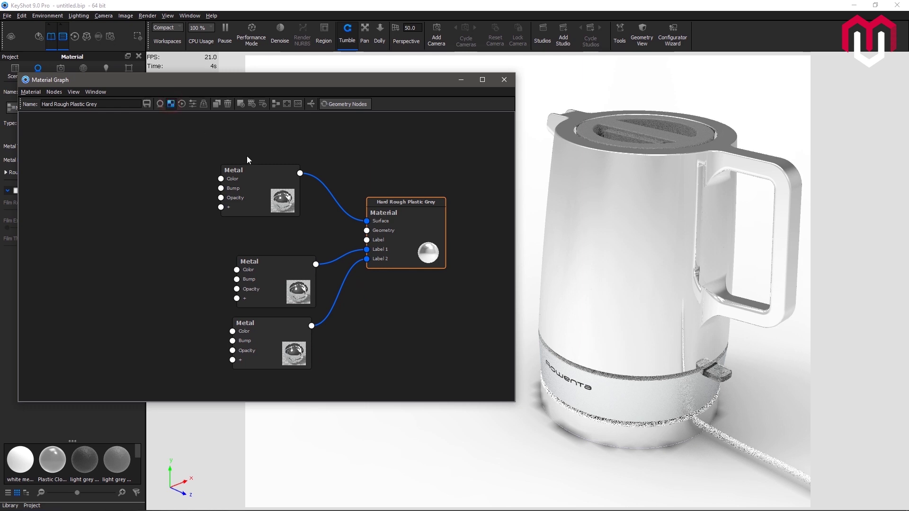
# Add a chainlink.jpg texture map 96.4 mm wide and feed it into the color of the upper label Metal node.
pyautogui.click(270, 181)
pyautogui.doubleClick(270, 181)
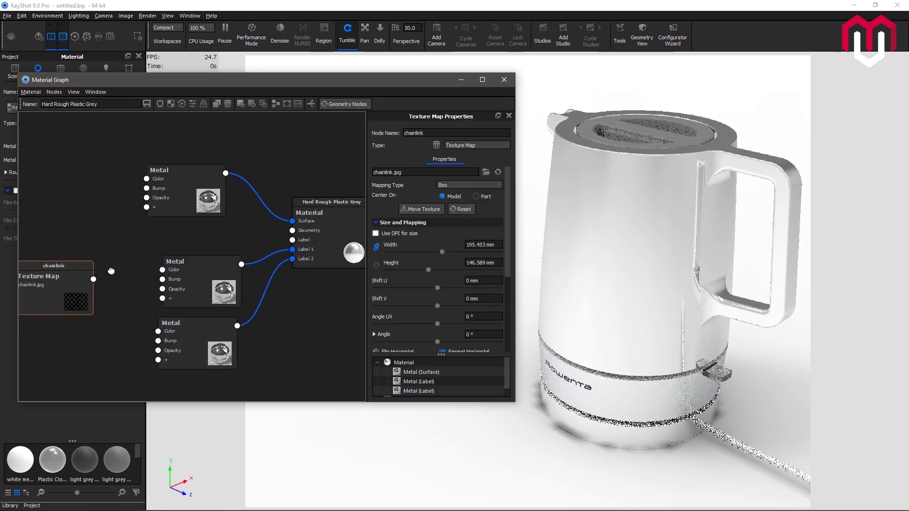
pyautogui.moveTo(94, 275); pyautogui.dragTo(162, 270)
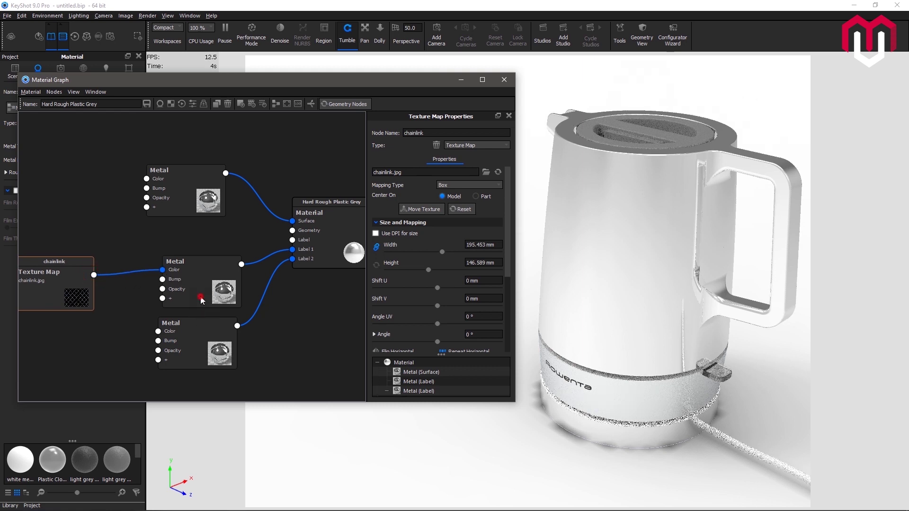
pyautogui.moveTo(200, 299); pyautogui.dragTo(186, 299)
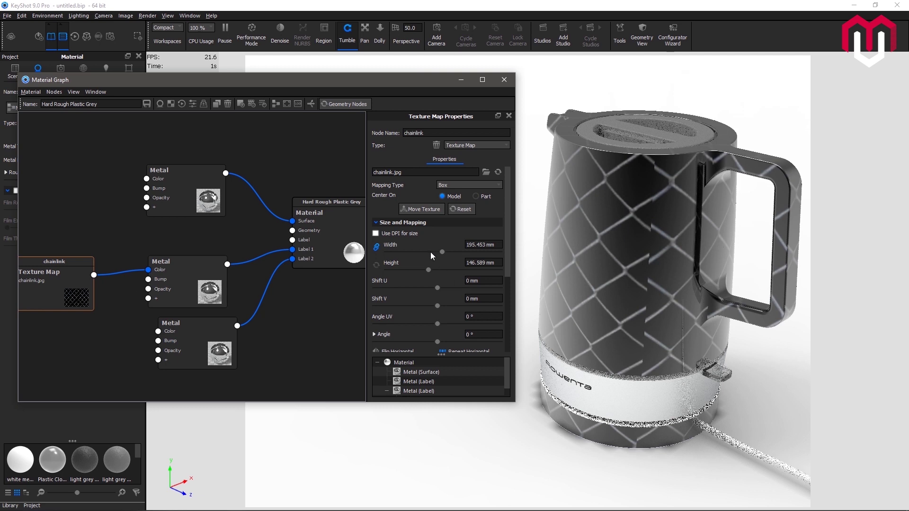
pyautogui.moveTo(443, 252); pyautogui.dragTo(415, 251)
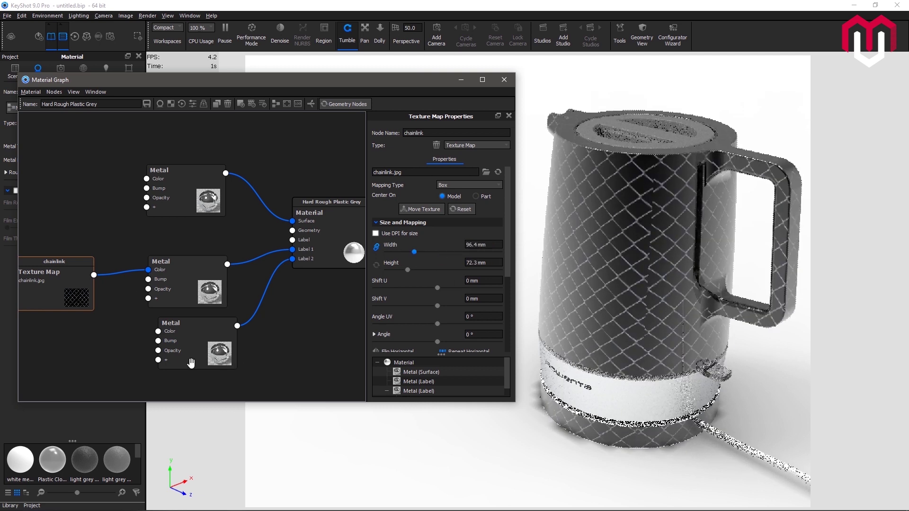
# Add a Color Gradient texture node to the graph and set its black color stop to location 0.59.
pyautogui.moveTo(191, 363); pyautogui.dragTo(197, 367)
pyautogui.rightClick(113, 335)
pyautogui.moveTo(148, 351)
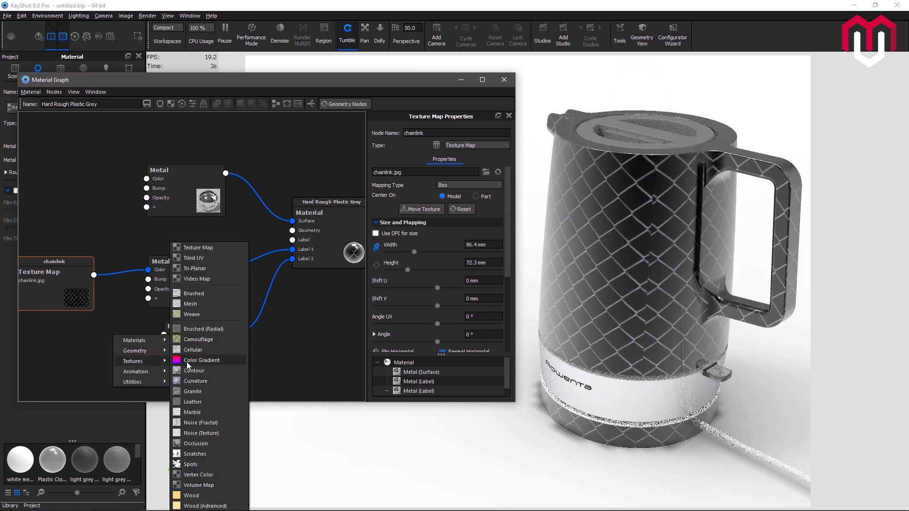
pyautogui.click(189, 362)
pyautogui.moveTo(189, 362); pyautogui.dragTo(102, 347)
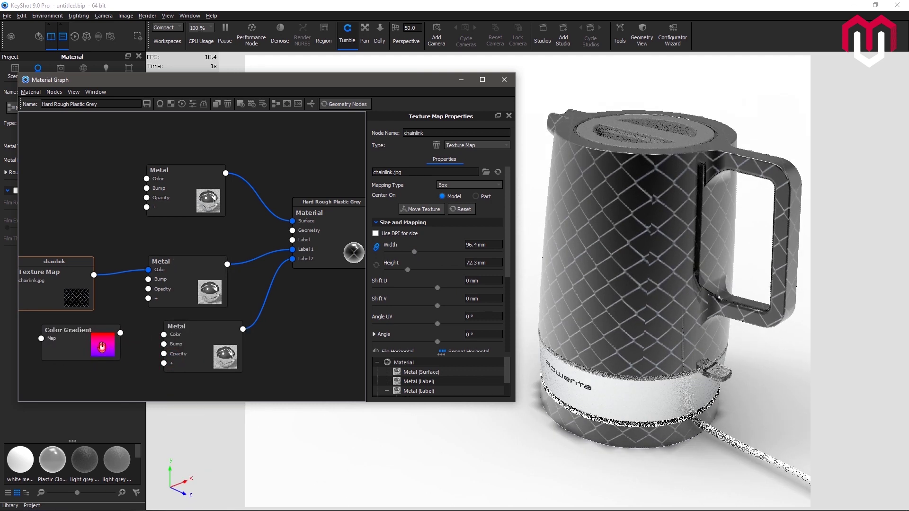
pyautogui.click(102, 348)
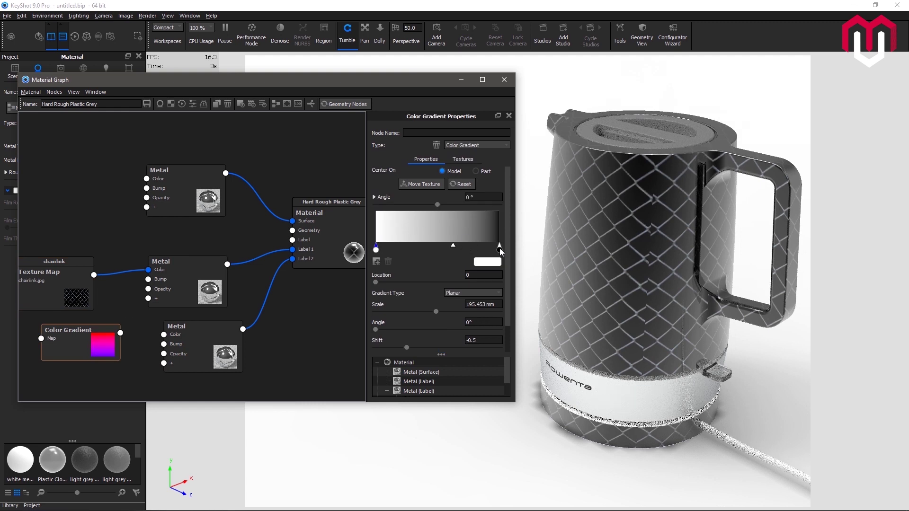
pyautogui.moveTo(499, 248)
pyautogui.mouseDown()
pyautogui.moveTo(411, 247)
pyautogui.moveTo(421, 246)
pyautogui.mouseUp()
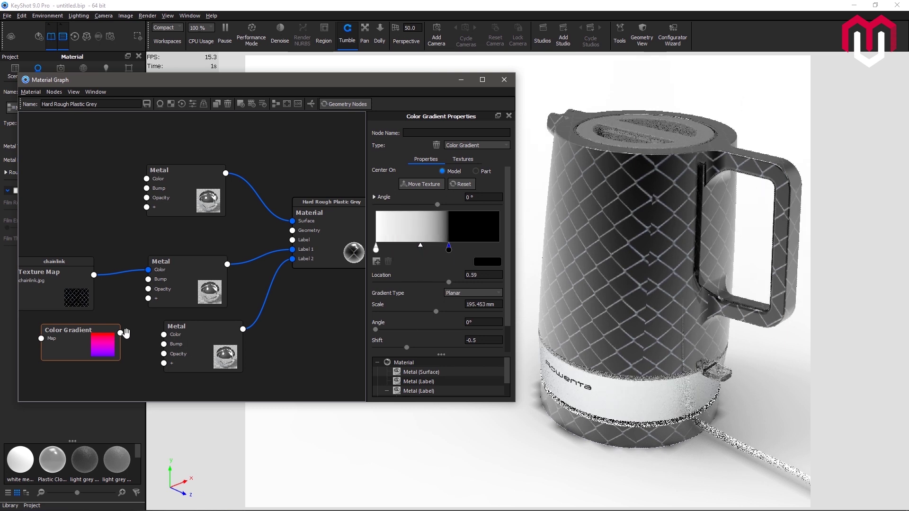
# Connect the Color Gradient to the color of the lower label Metal node and line up the two texture nodes.
pyautogui.moveTo(120, 333); pyautogui.dragTo(192, 341)
pyautogui.moveTo(82, 345); pyautogui.dragTo(64, 344)
pyautogui.moveTo(65, 304); pyautogui.dragTo(83, 295)
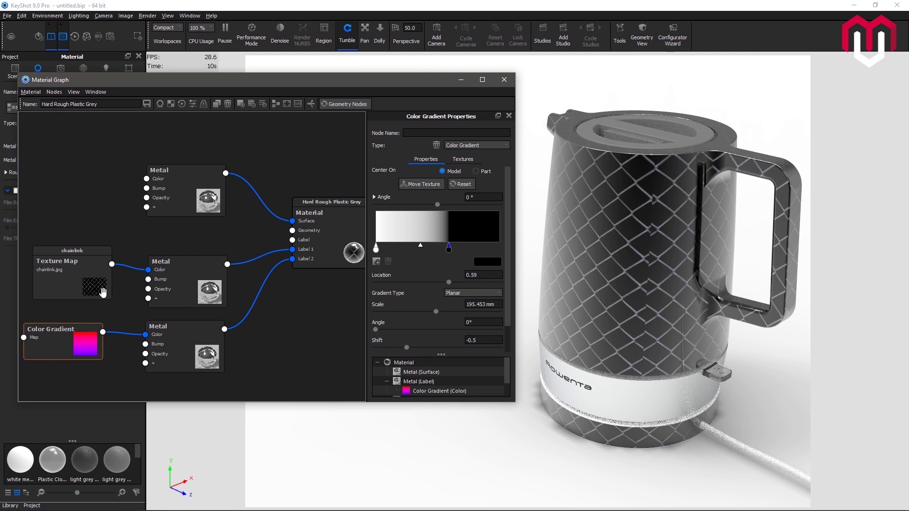
pyautogui.moveTo(72, 353); pyautogui.dragTo(83, 353)
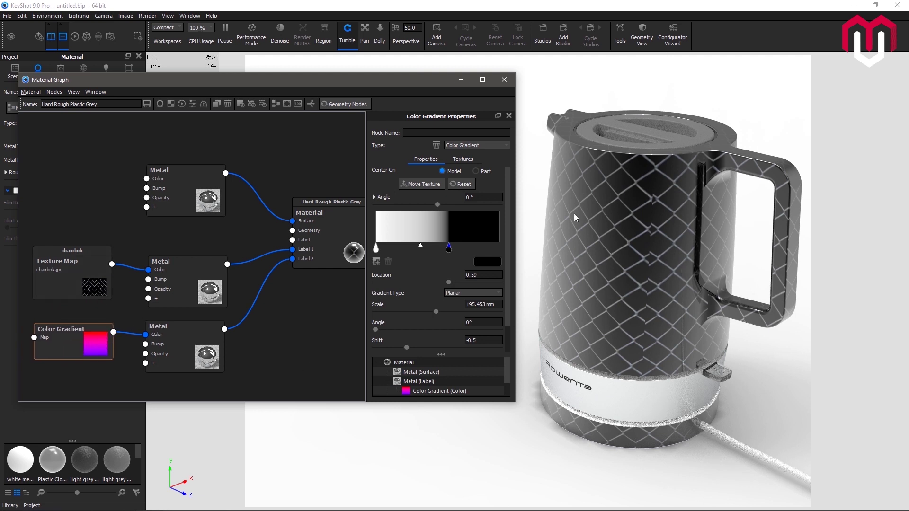
# Swap the chainlink texture and the Color Gradient between the color inputs of the two label Metal nodes.
pyautogui.moveTo(111, 265); pyautogui.dragTo(146, 335)
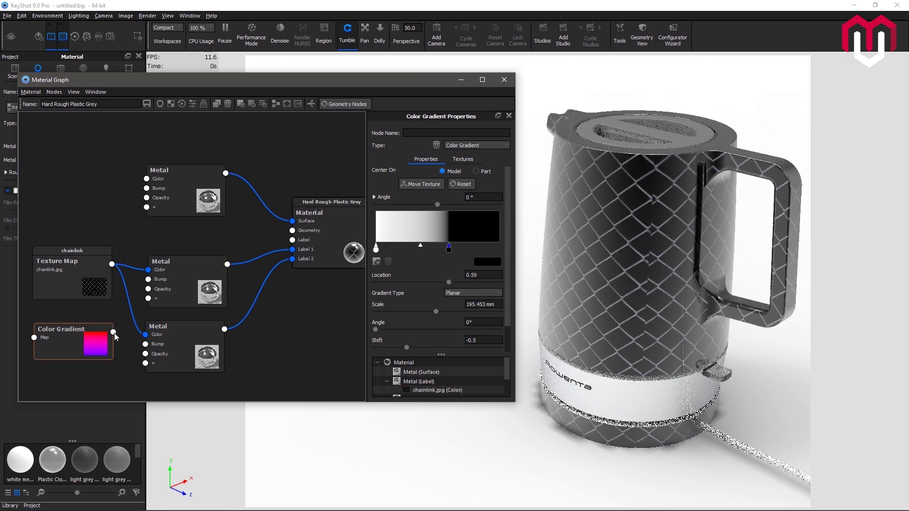
pyautogui.moveTo(142, 277); pyautogui.dragTo(149, 270)
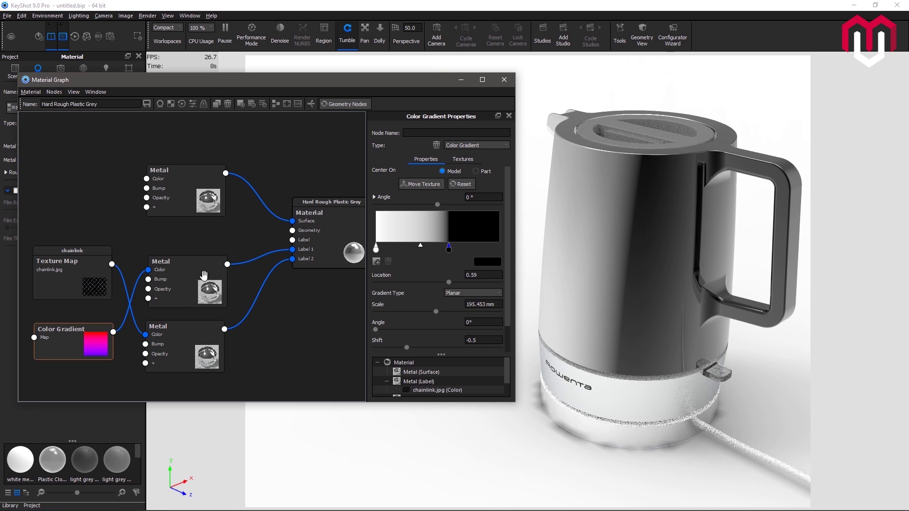
# Delete both label Metal nodes from the material graph.
pyautogui.press('Delete')
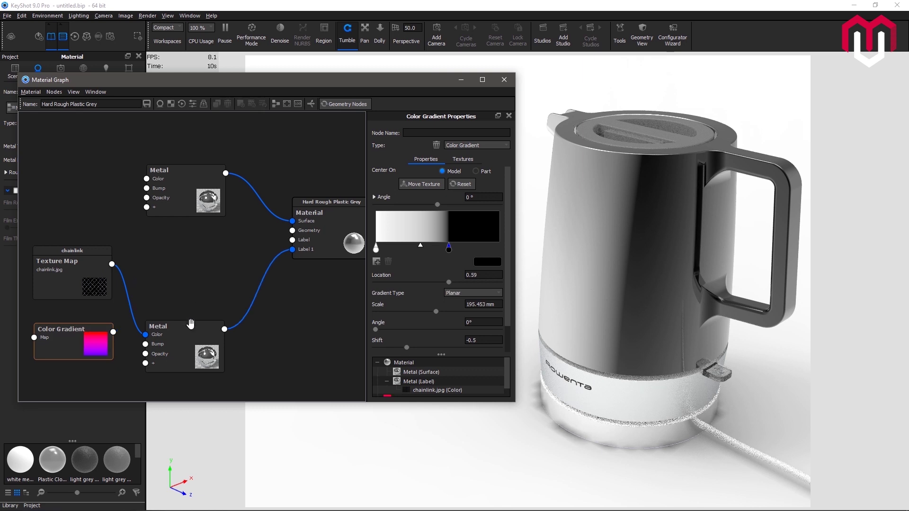
pyautogui.click(191, 363)
pyautogui.press('Delete')
# Add a Color Composite utility node to the graph beside the chainlink texture and Color Gradient nodes.
pyautogui.rightClick(207, 275)
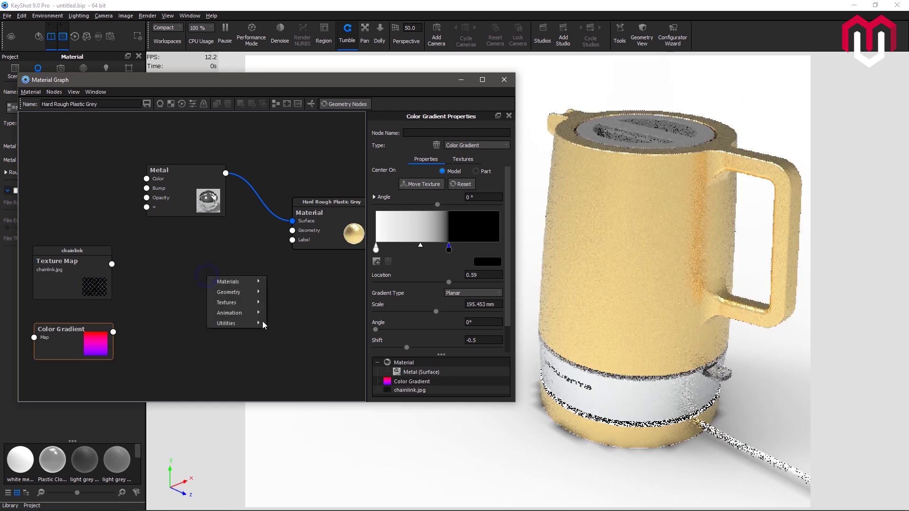
pyautogui.moveTo(249, 325)
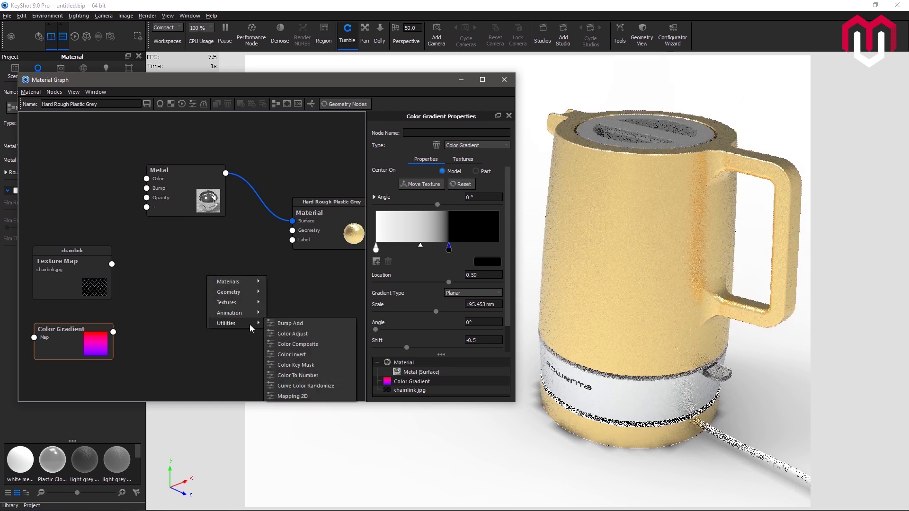
pyautogui.click(306, 342)
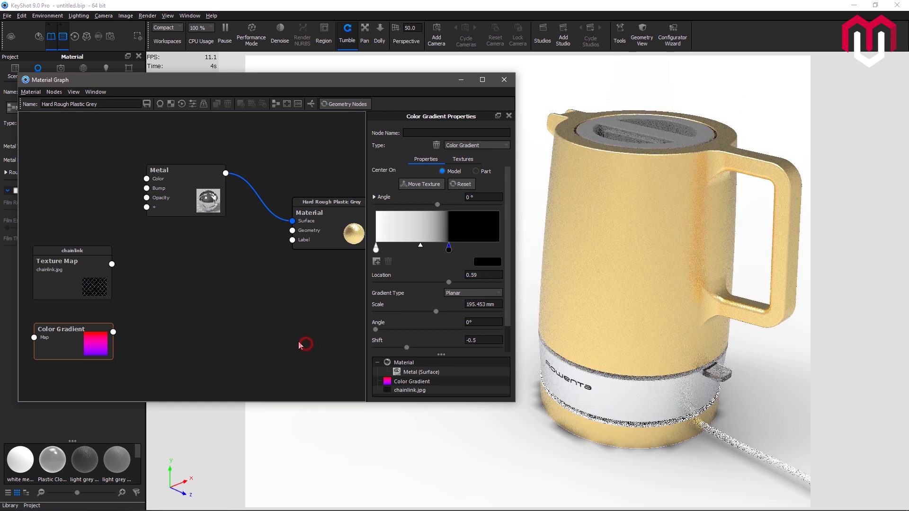
pyautogui.moveTo(221, 300); pyautogui.dragTo(214, 317)
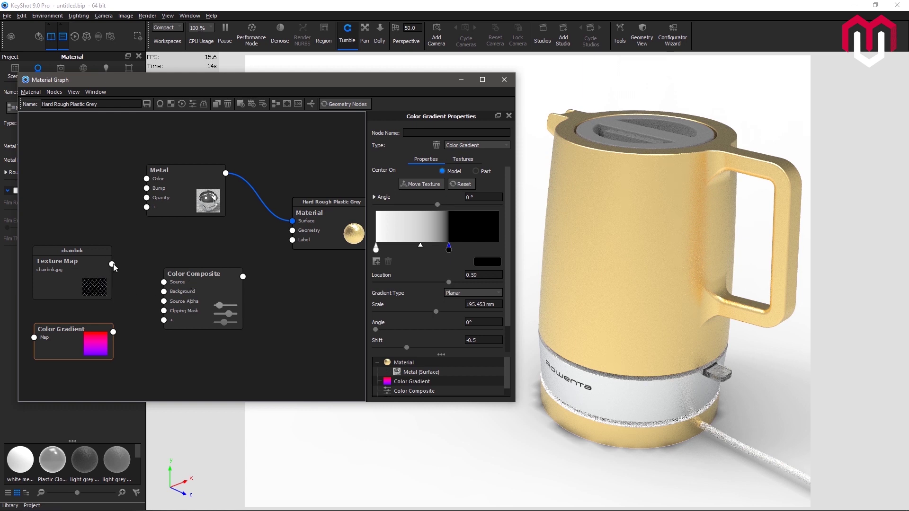
# Connect the chainlink texture map to the Color Composite node's Source input and move the composite node down slightly.
pyautogui.moveTo(113, 264); pyautogui.dragTo(164, 282)
pyautogui.click(188, 305)
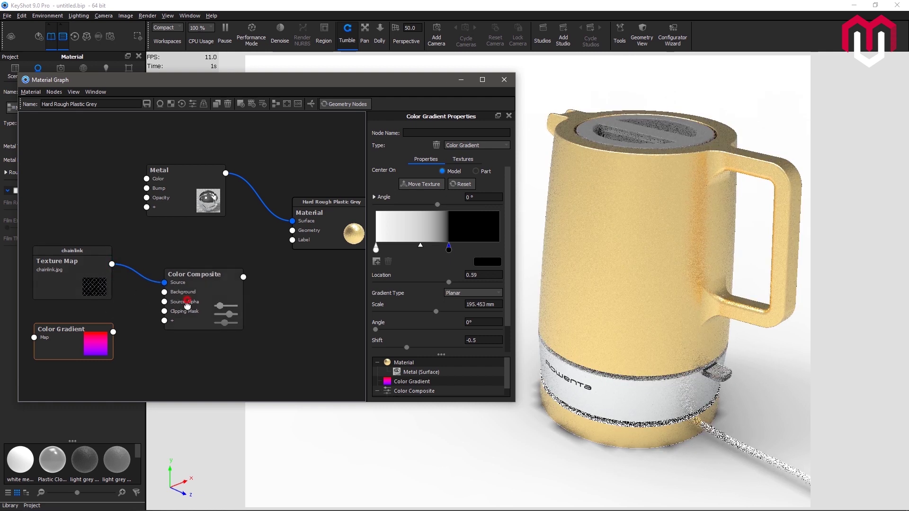
pyautogui.moveTo(188, 306); pyautogui.dragTo(178, 322)
# Add a Metal material node to the graph and place it beside the Color Composite node.
pyautogui.rightClick(273, 303)
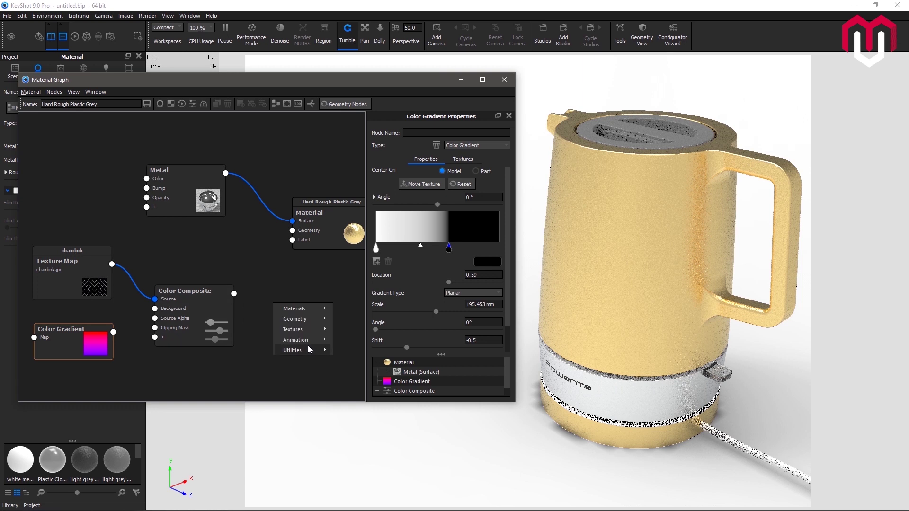
pyautogui.moveTo(325, 310)
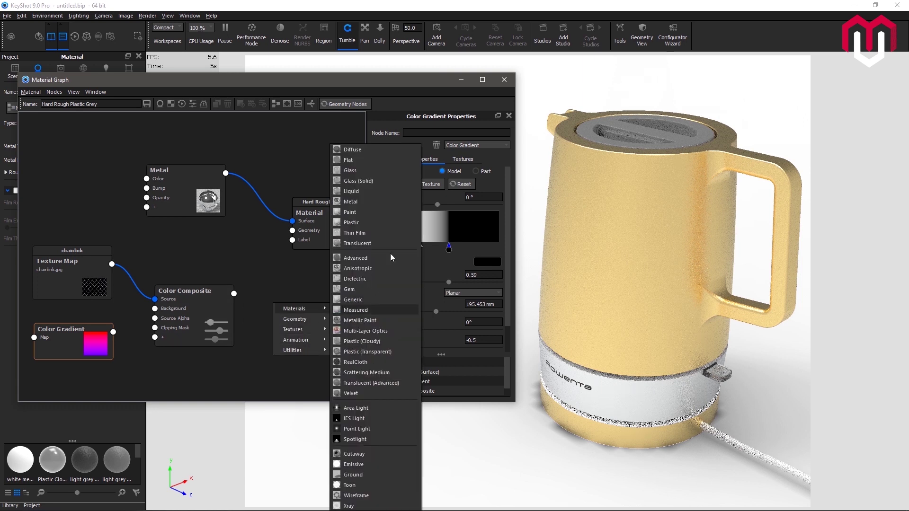
pyautogui.click(373, 201)
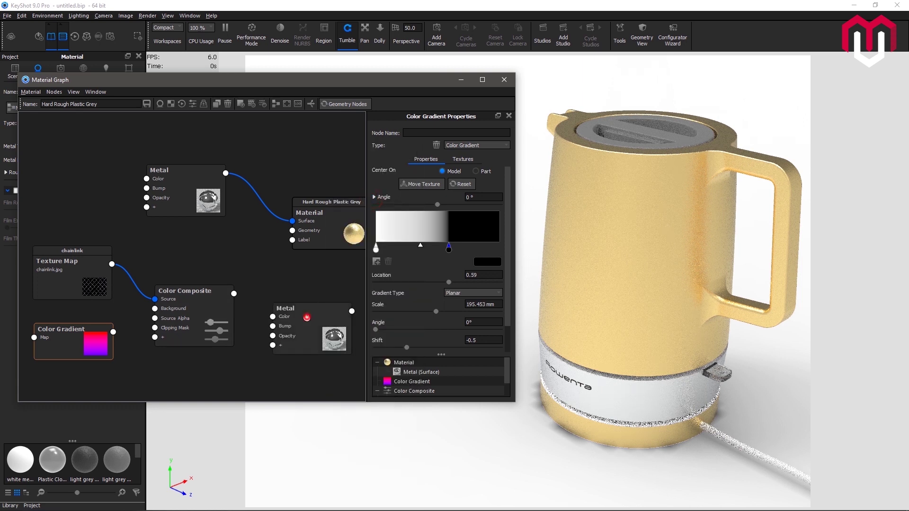
pyautogui.moveTo(234, 294); pyautogui.dragTo(258, 297)
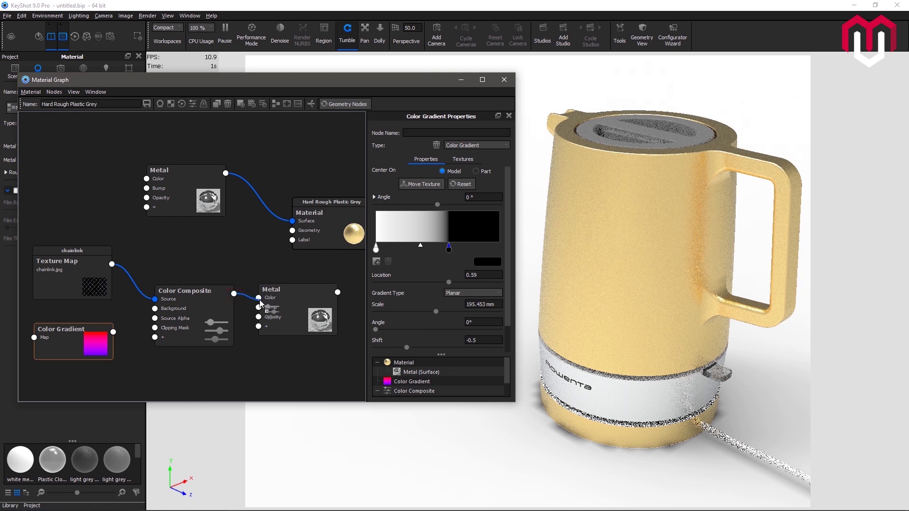
pyautogui.click(338, 292)
pyautogui.click(339, 299)
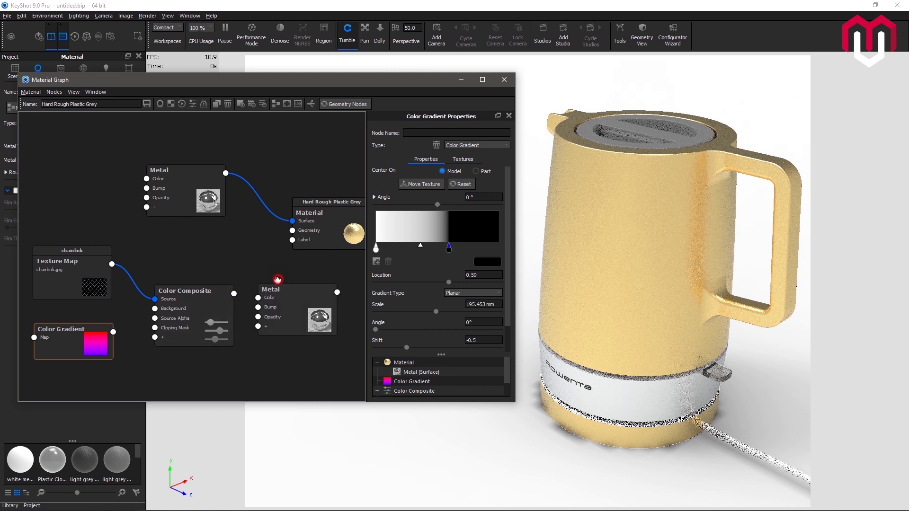
# Connect the new Metal node to the Material node's label input and the Color Composite to the new Metal's Color input.
pyautogui.moveTo(337, 292); pyautogui.dragTo(356, 242)
pyautogui.click(362, 253)
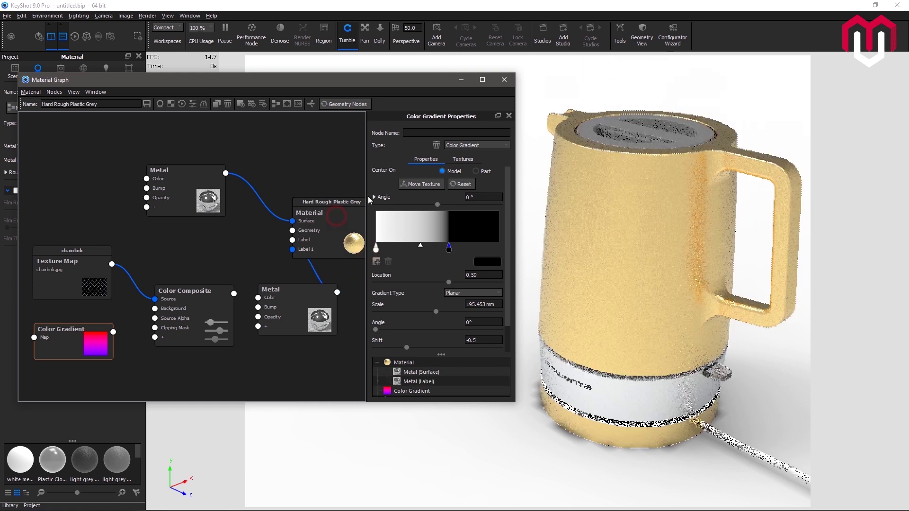
pyautogui.moveTo(370, 200); pyautogui.dragTo(374, 192)
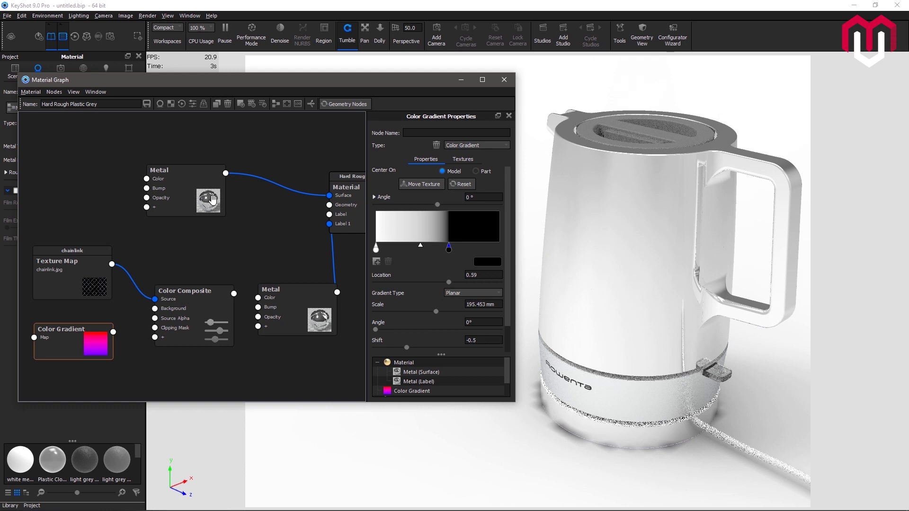
pyautogui.moveTo(273, 293); pyautogui.dragTo(255, 297)
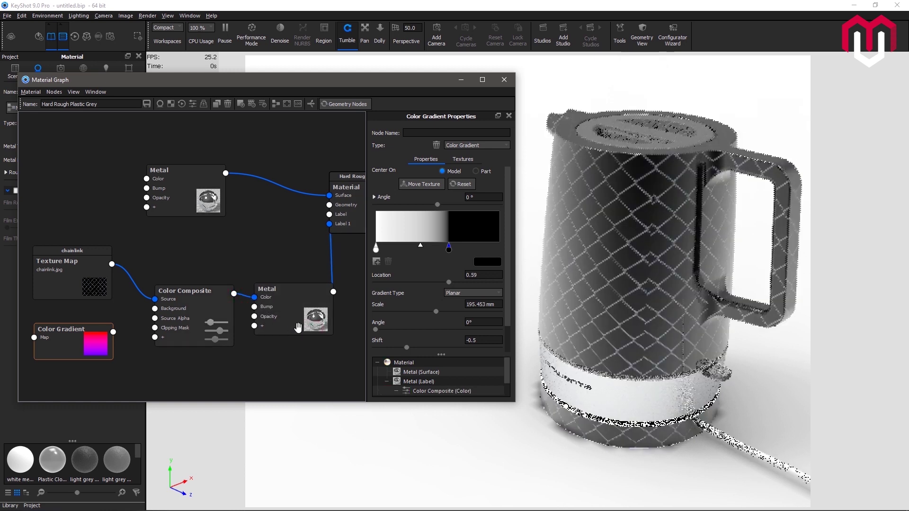
pyautogui.moveTo(298, 328); pyautogui.dragTo(292, 330)
# Reduce the chainlink texture map's width to 79.4 mm with its proportions linked.
pyautogui.click(93, 288)
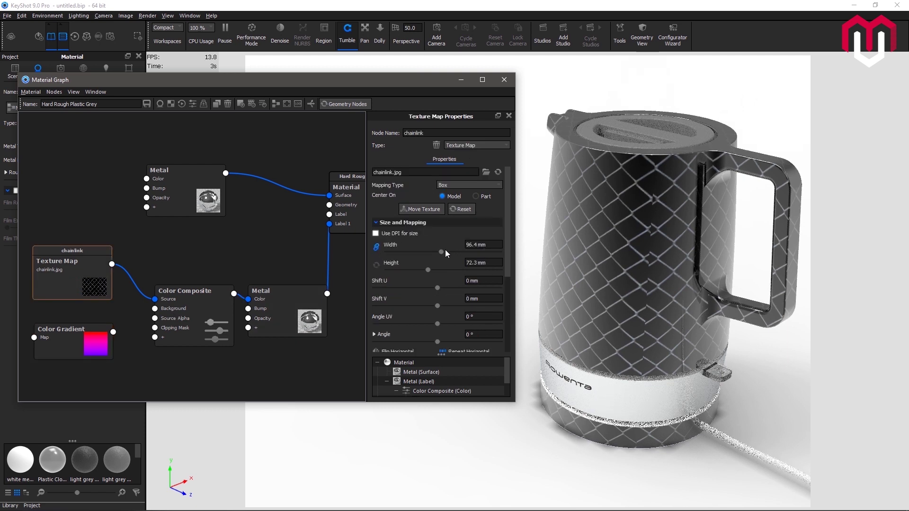
pyautogui.moveTo(441, 253); pyautogui.dragTo(432, 252)
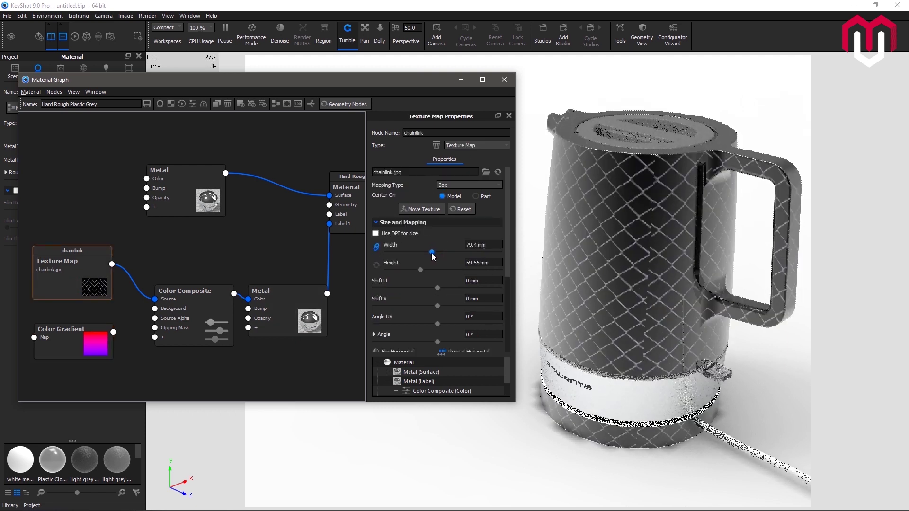
pyautogui.click(208, 269)
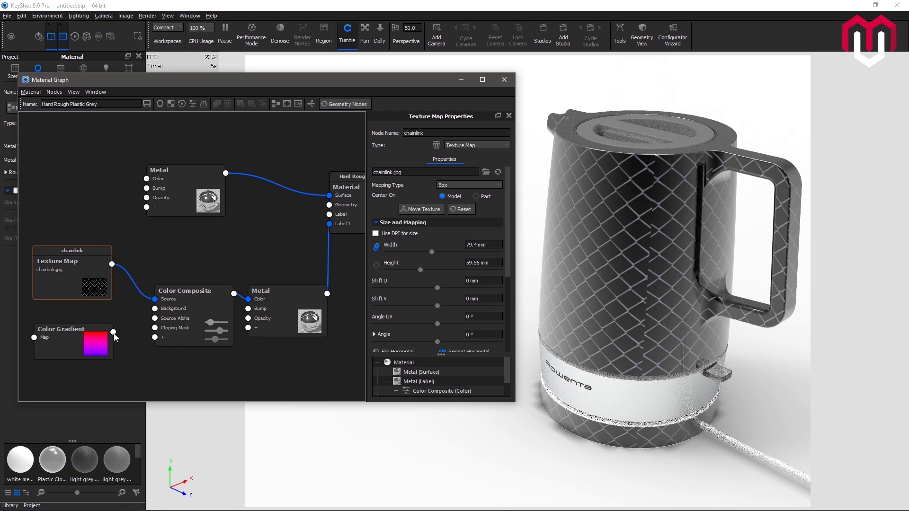
# Connect the Color Gradient node to the Color Composite node's Background input.
pyautogui.moveTo(113, 333); pyautogui.dragTo(201, 325)
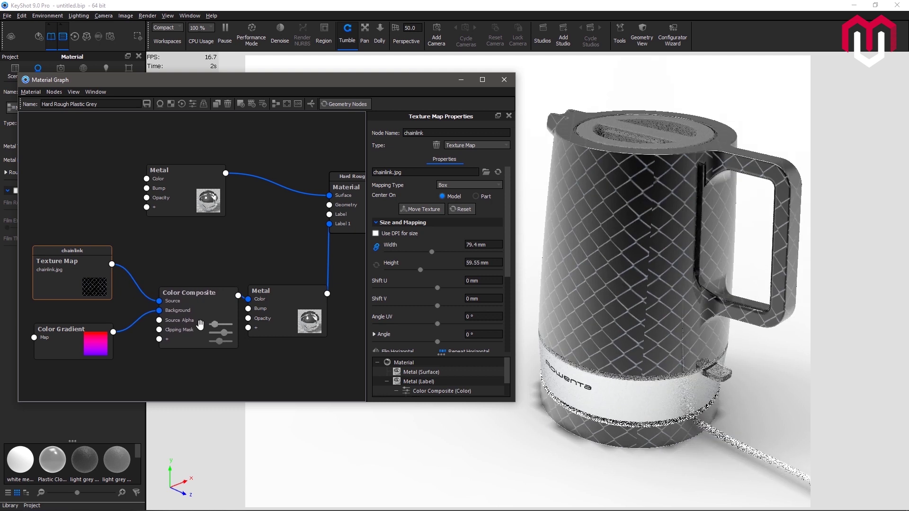
pyautogui.click(200, 326)
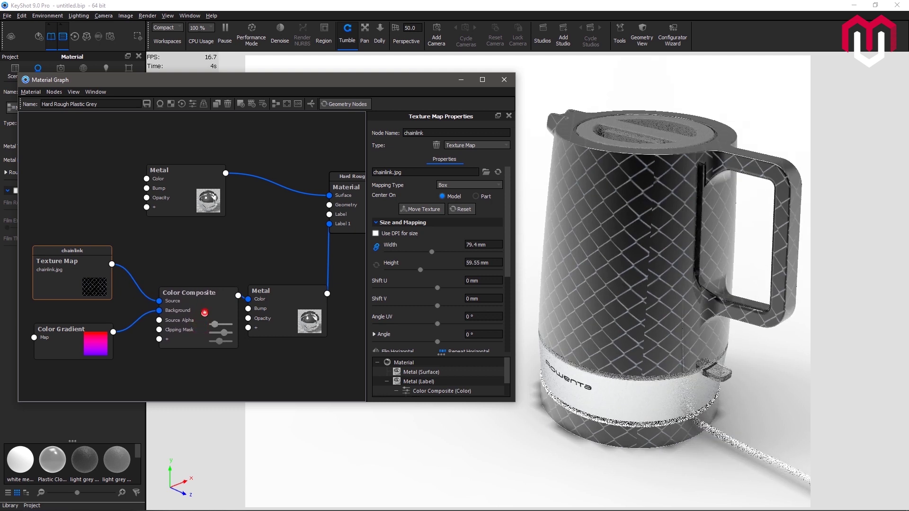
pyautogui.moveTo(202, 312); pyautogui.dragTo(199, 312)
# Preview the Color Gradient node's color alone on the kettle and turn the preview off again.
pyautogui.click(87, 350)
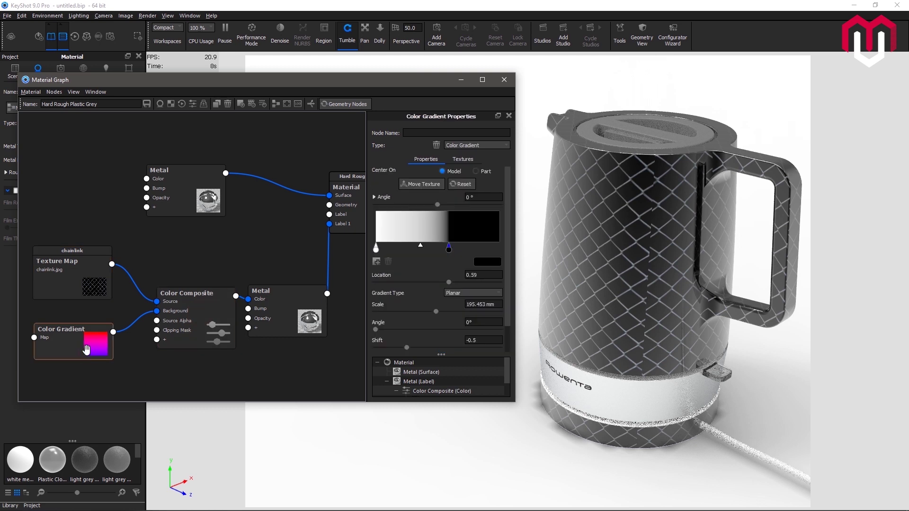
pyautogui.press('c')
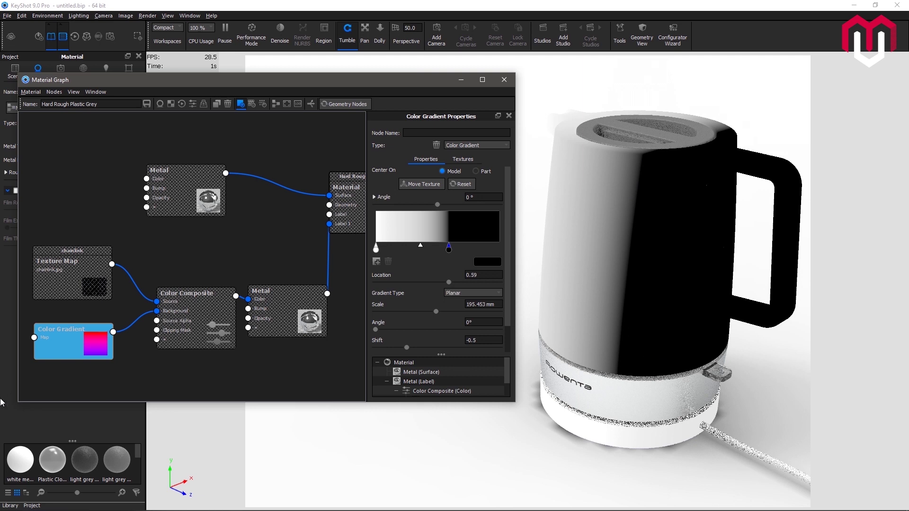
pyautogui.press('c')
# Open the Color Composite node's properties and tidy the graph by moving the composite and label Metal nodes slightly up.
pyautogui.click(190, 314)
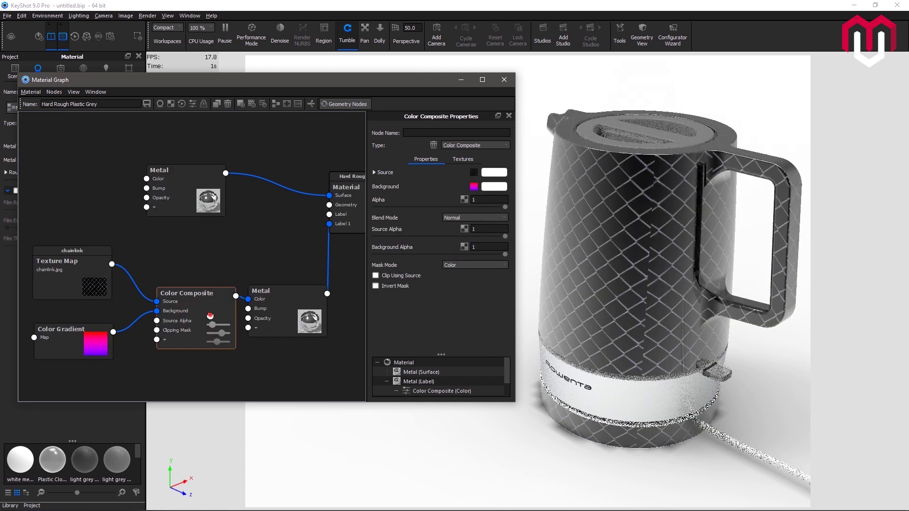
pyautogui.moveTo(211, 315); pyautogui.dragTo(199, 310)
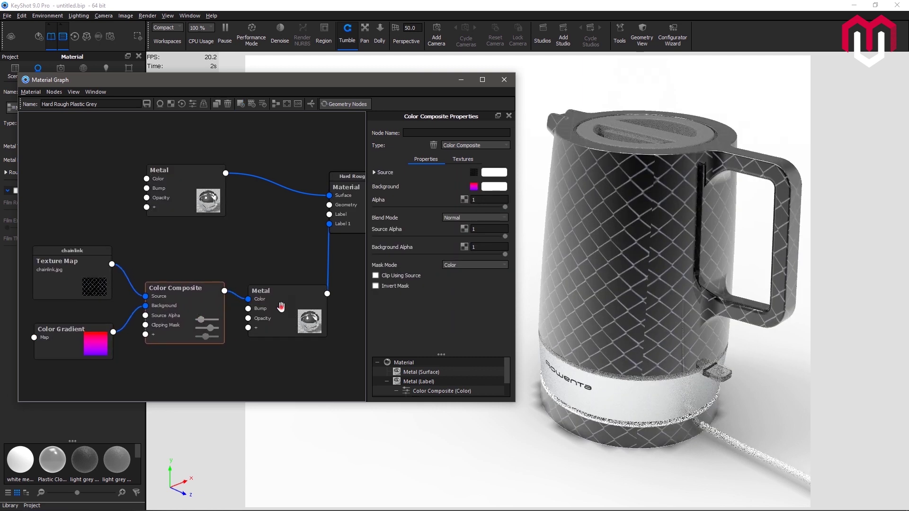
pyautogui.moveTo(282, 307); pyautogui.dragTo(276, 264)
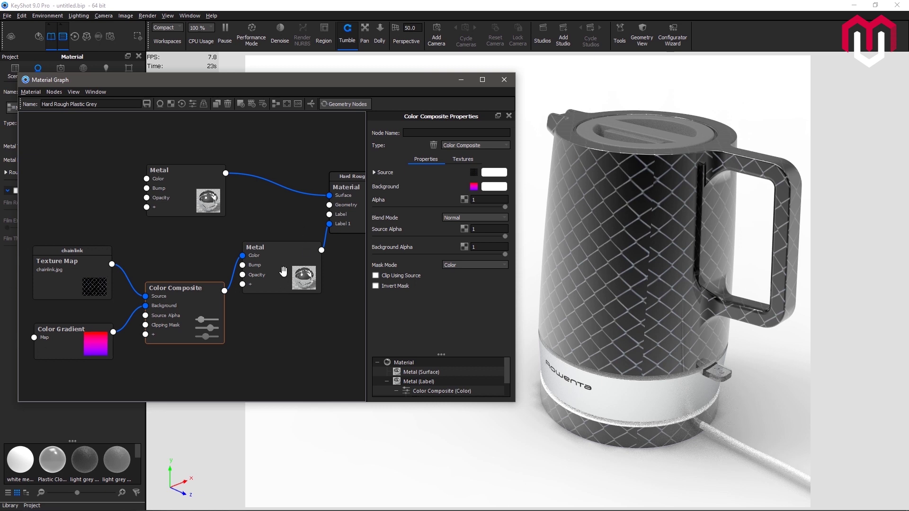
pyautogui.moveTo(190, 301); pyautogui.dragTo(184, 298)
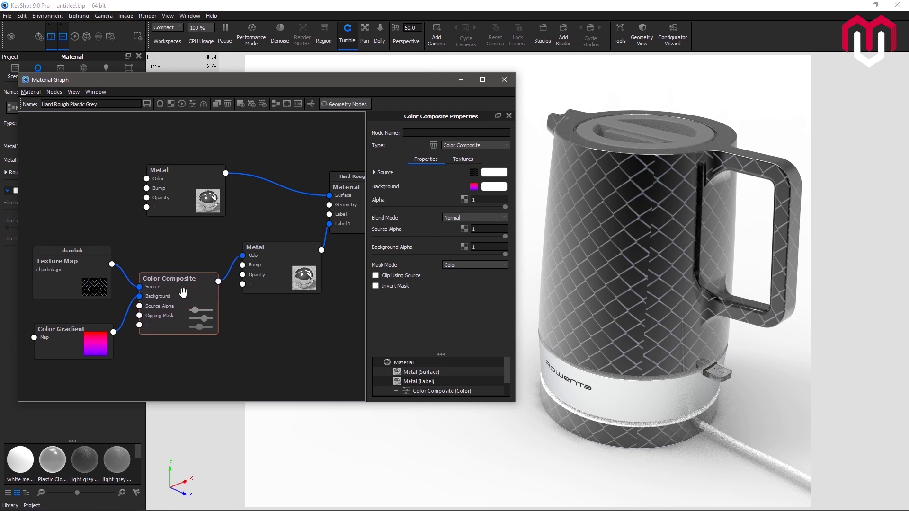
pyautogui.moveTo(270, 277); pyautogui.dragTo(268, 277)
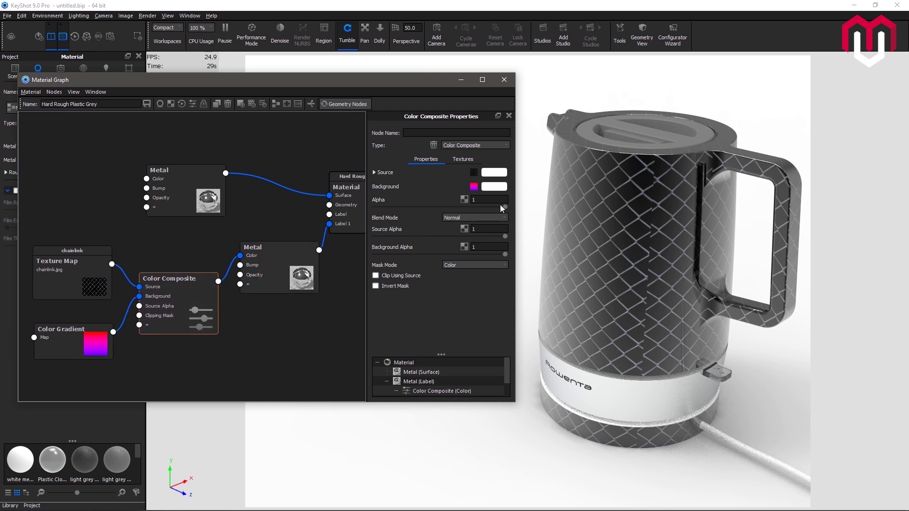
# Test the Color Composite's overall Alpha at 0 and 0.442, and return it to 1.
pyautogui.moveTo(505, 209); pyautogui.dragTo(374, 212)
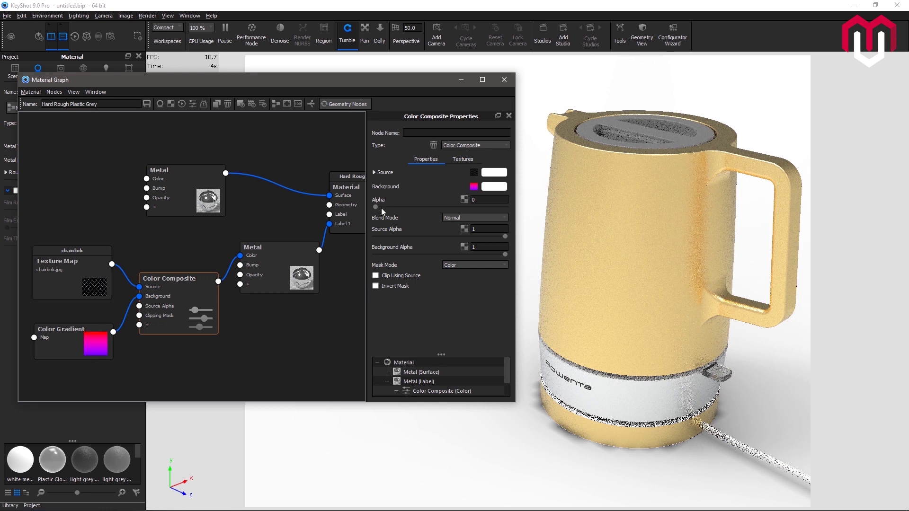
pyautogui.moveTo(375, 207); pyautogui.dragTo(433, 210)
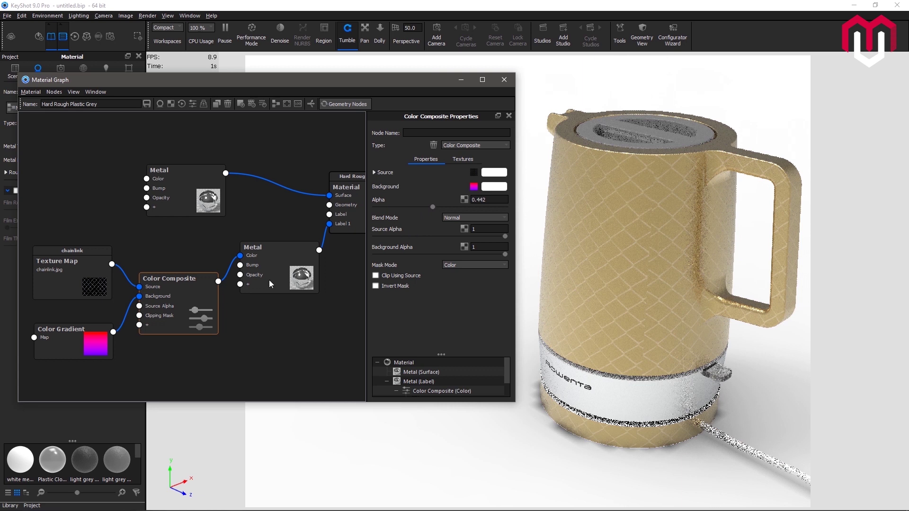
pyautogui.moveTo(293, 273); pyautogui.dragTo(290, 274)
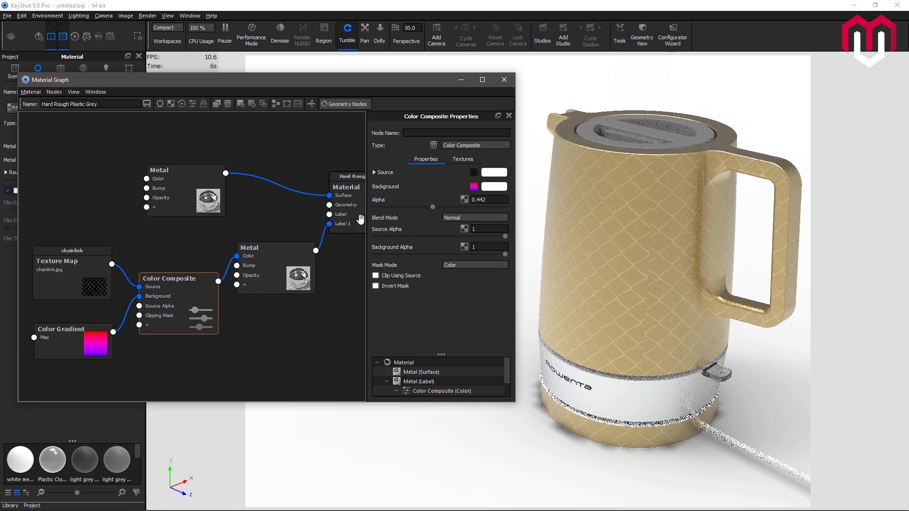
pyautogui.moveTo(433, 207); pyautogui.dragTo(519, 209)
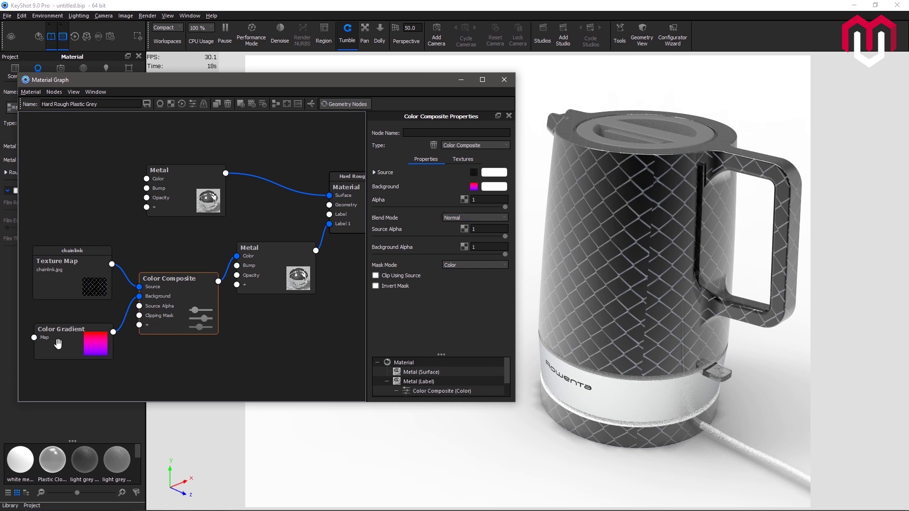
# Change the Color Gradient's black color stop to pure red, #FF0000.
pyautogui.click(98, 354)
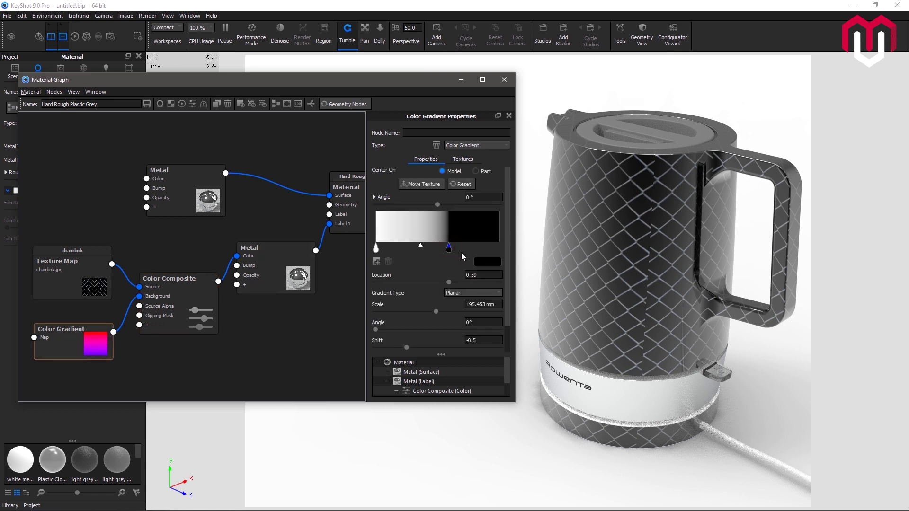
pyautogui.click(483, 262)
pyautogui.click(452, 89)
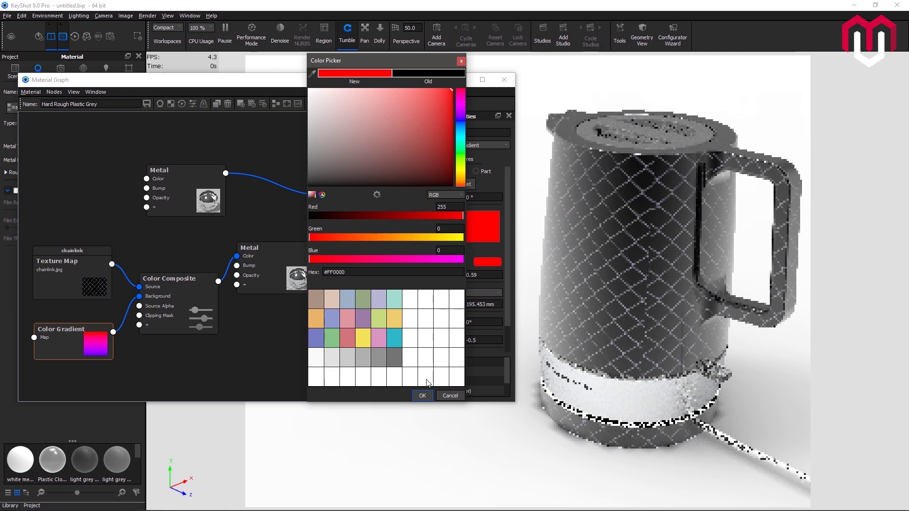
pyautogui.click(422, 396)
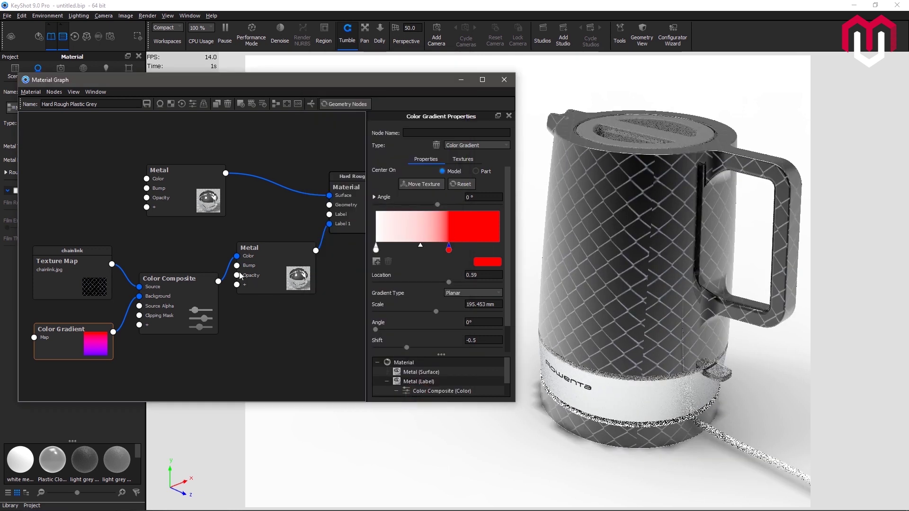
# Set the Color Composite node's blend mode to Multiply.
pyautogui.click(154, 294)
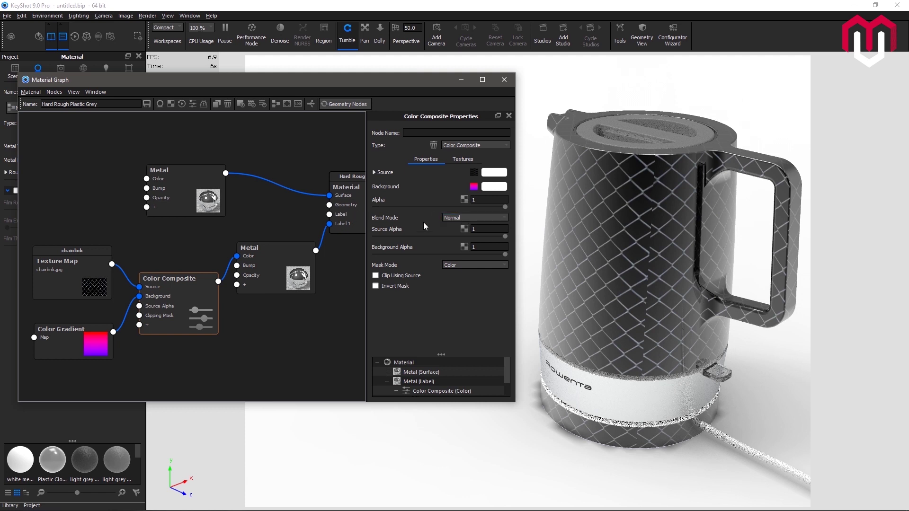
pyautogui.click(505, 218)
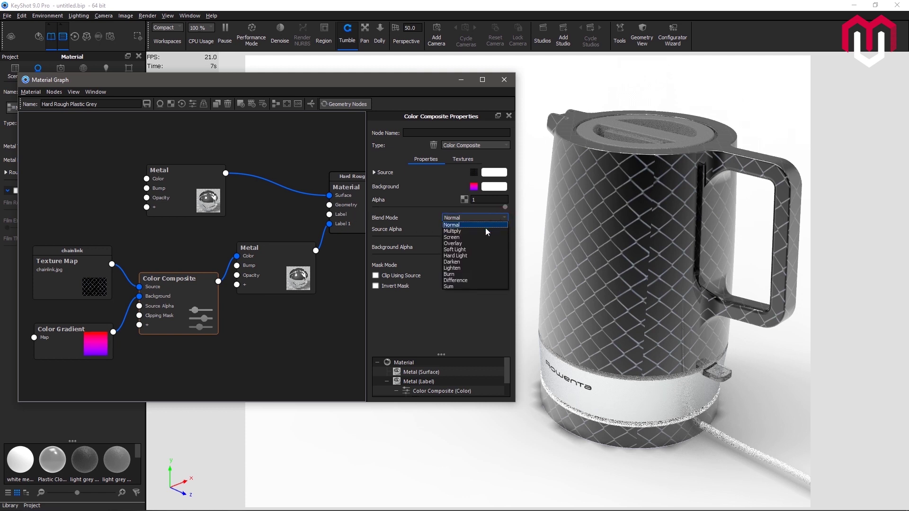
pyautogui.click(487, 229)
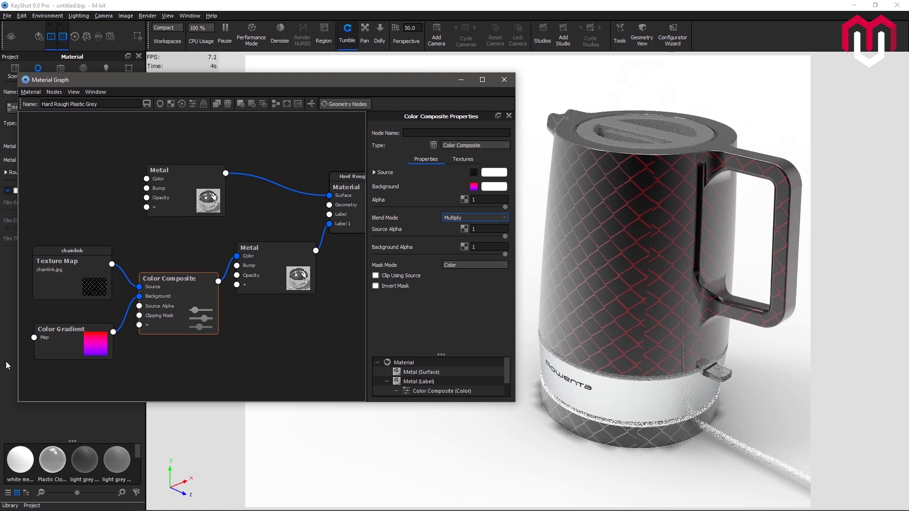
# Reposition the Color Gradient on the kettle with Move Texture, shifting it across the body and along its red axis, and accept the placement.
pyautogui.click(69, 345)
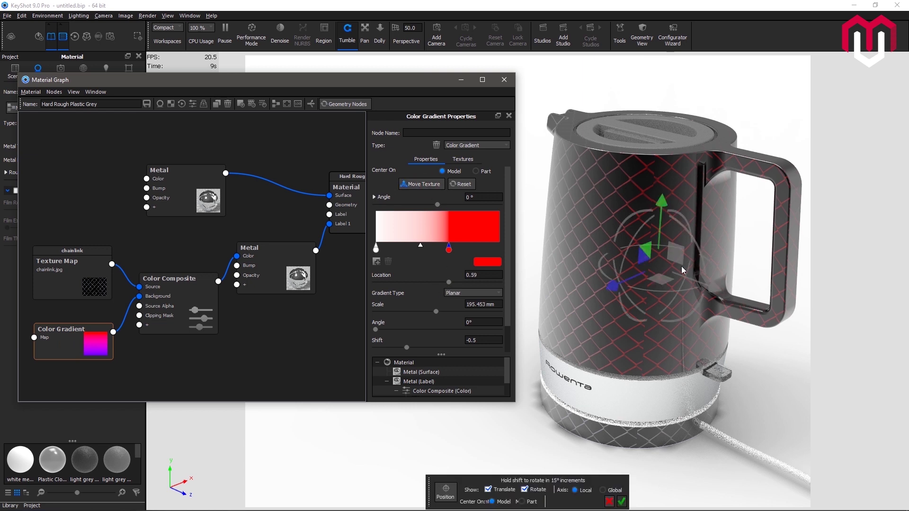
pyautogui.moveTo(691, 278); pyautogui.dragTo(611, 224)
pyautogui.scroll(1, 673, 317)
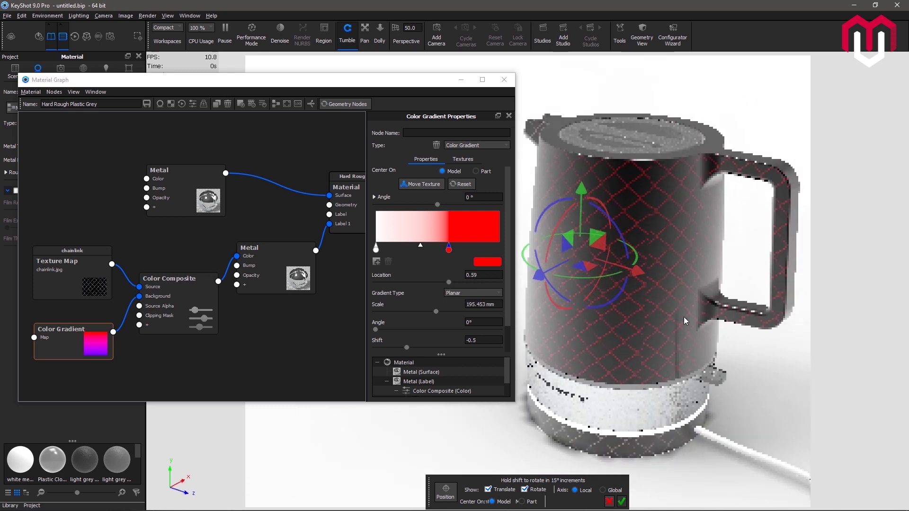
pyautogui.scroll(1, 684, 317)
pyautogui.moveTo(358, 84); pyautogui.dragTo(309, 72)
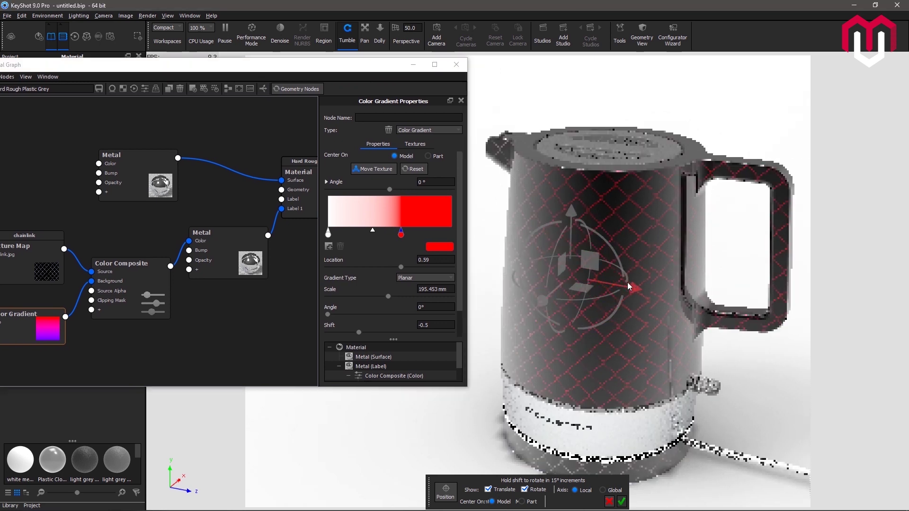
pyautogui.moveTo(627, 282); pyautogui.dragTo(677, 286)
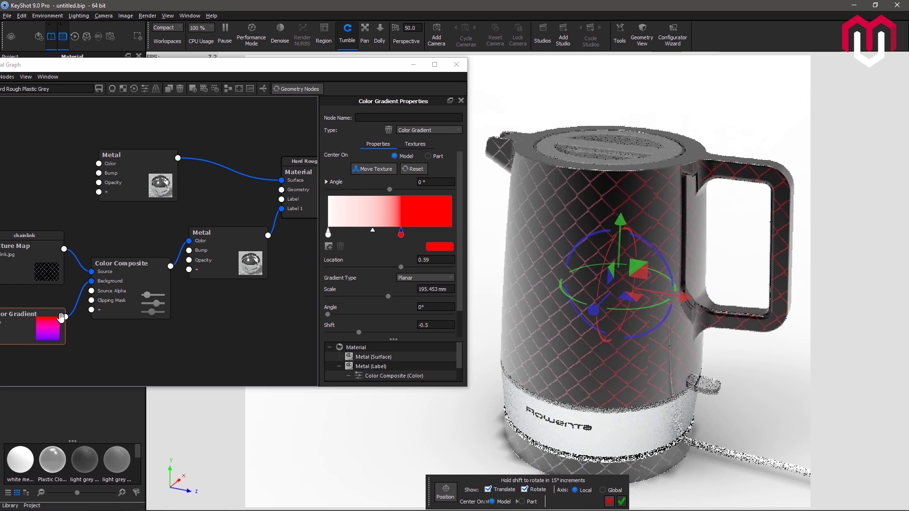
pyautogui.moveTo(192, 65); pyautogui.dragTo(235, 63)
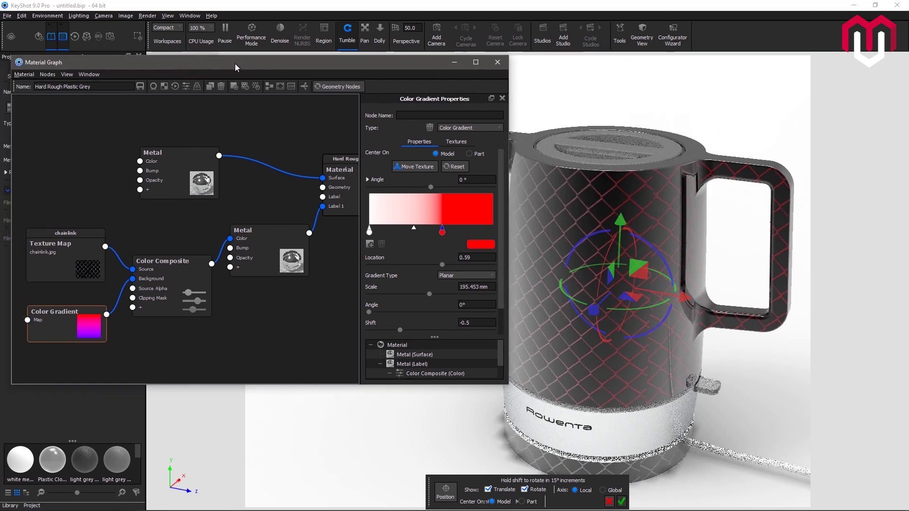
pyautogui.click(622, 502)
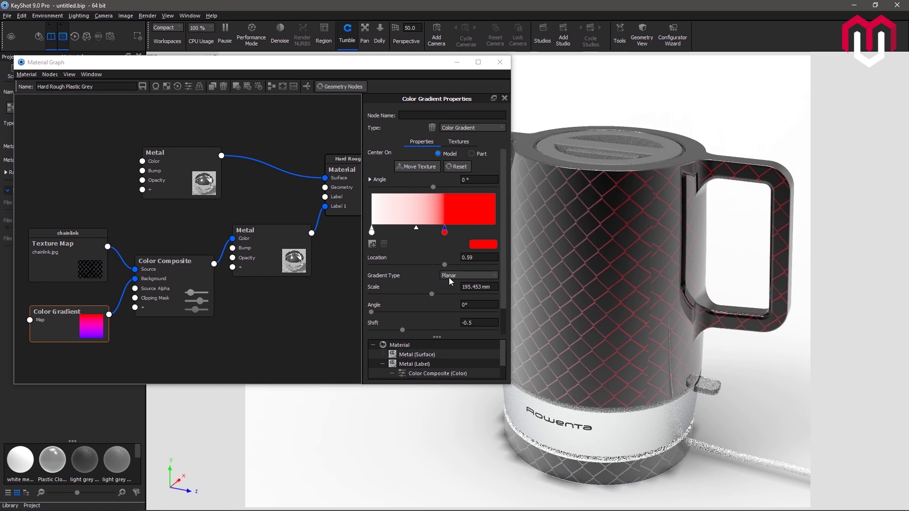
# Review the Color Composite node's blend mode options and consult the Blend modes article on Wikipedia in the browser.
pyautogui.click(208, 296)
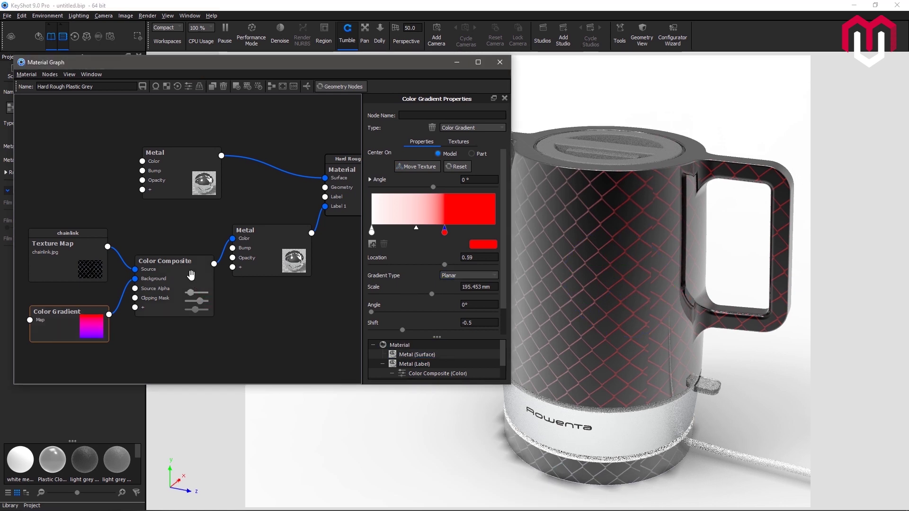
pyautogui.click(176, 271)
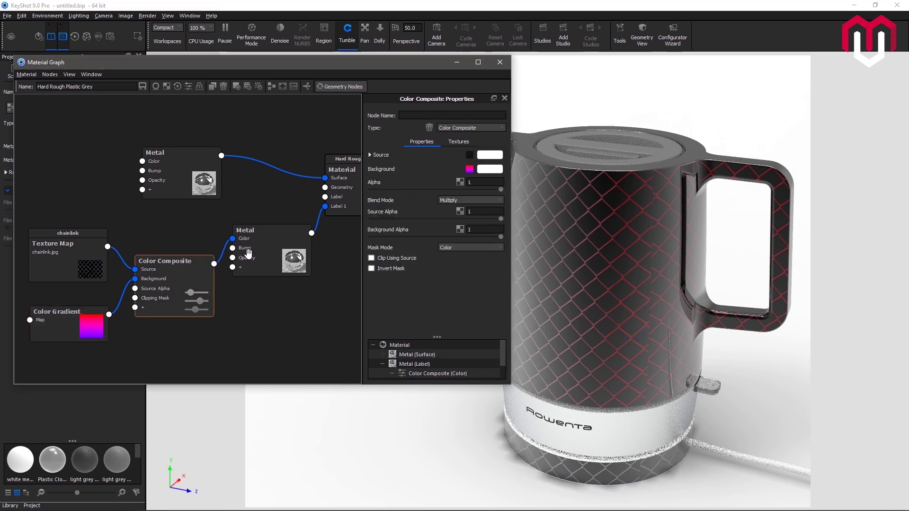
pyautogui.click(474, 201)
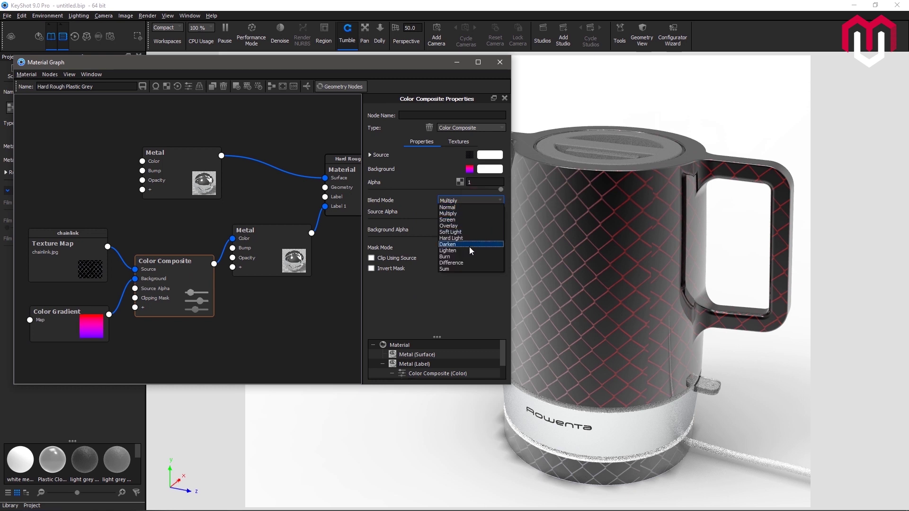
pyautogui.click(453, 312)
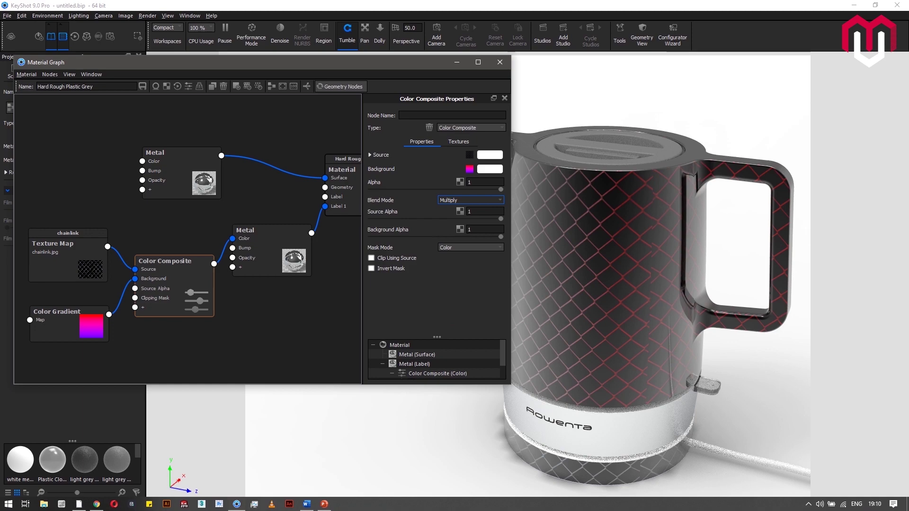
pyautogui.click(96, 505)
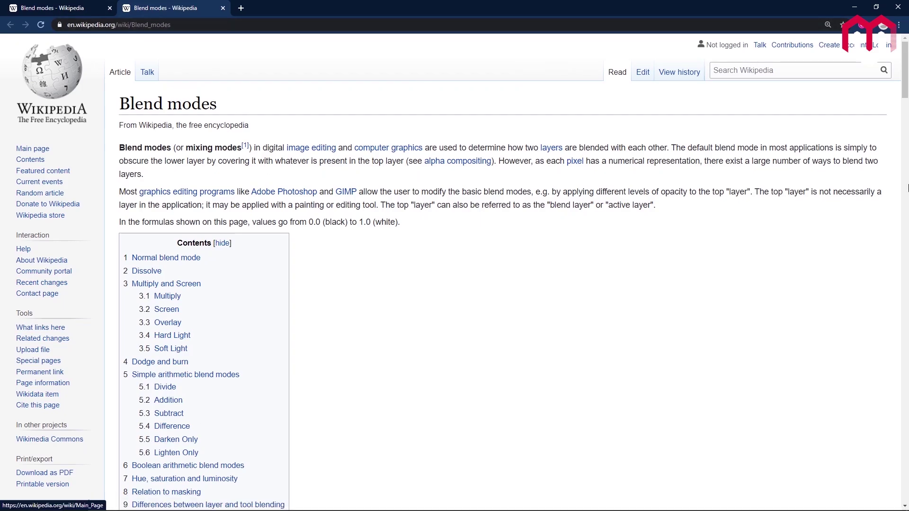
pyautogui.moveTo(905, 90); pyautogui.dragTo(904, 96)
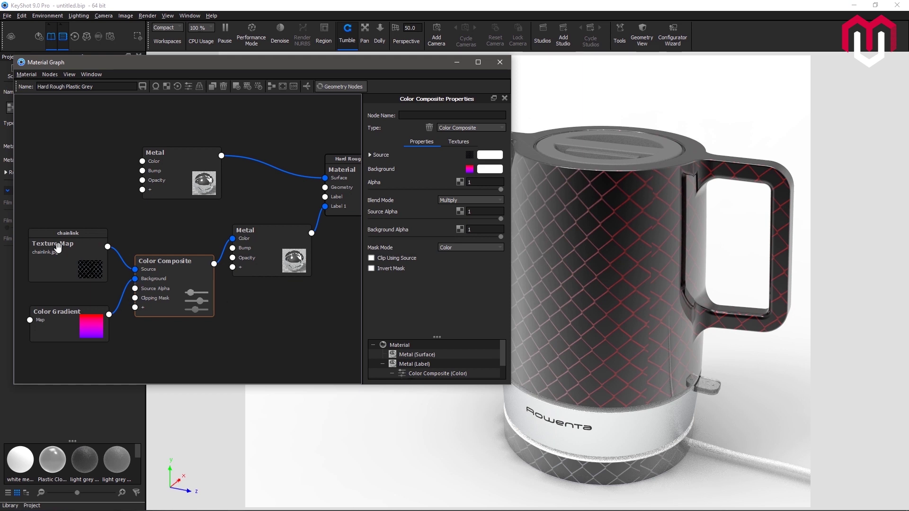
# Reposition the Material Graph window beside the kettle and make it narrower, leaving the kettle uncovered.
pyautogui.moveTo(61, 255); pyautogui.dragTo(63, 261)
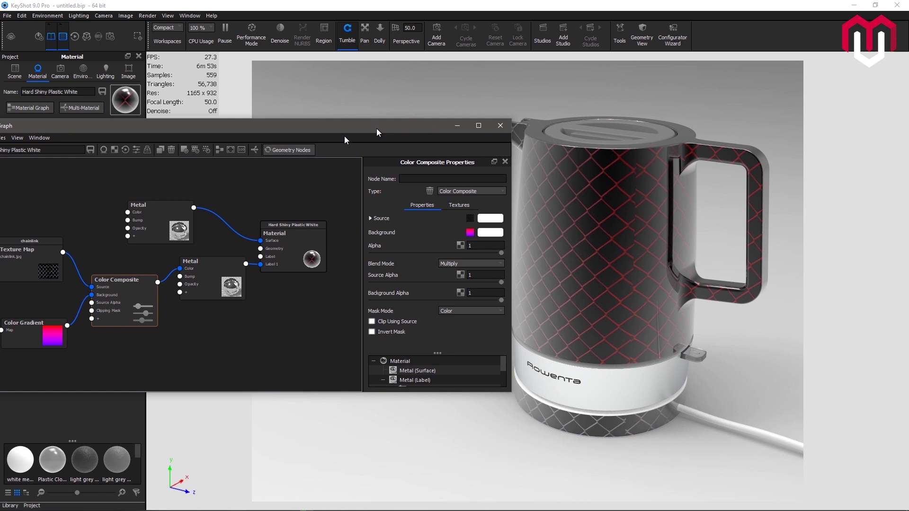
pyautogui.moveTo(345, 136); pyautogui.dragTo(283, 145)
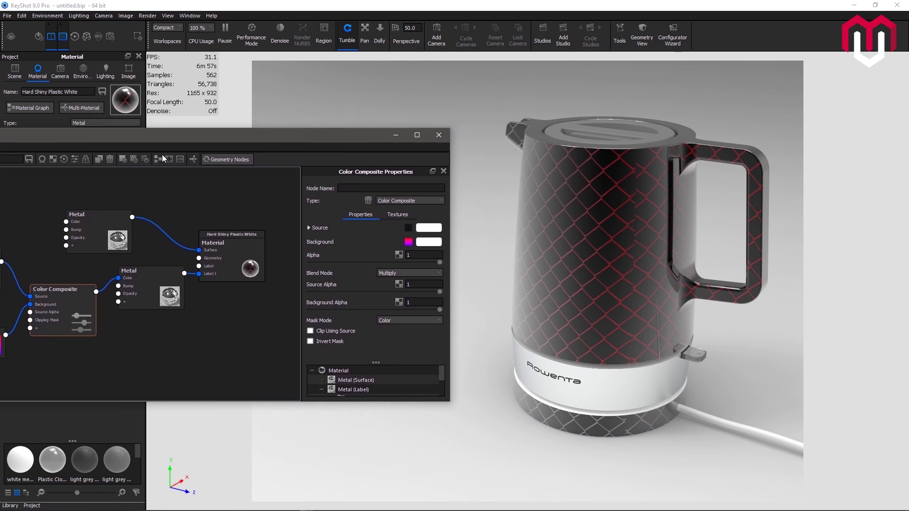
pyautogui.moveTo(161, 141); pyautogui.dragTo(242, 106)
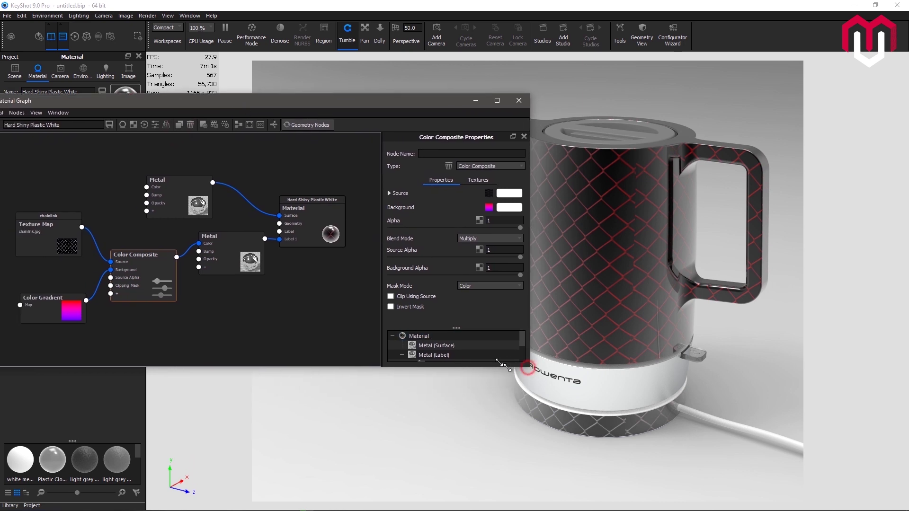
pyautogui.moveTo(529, 367); pyautogui.dragTo(465, 393)
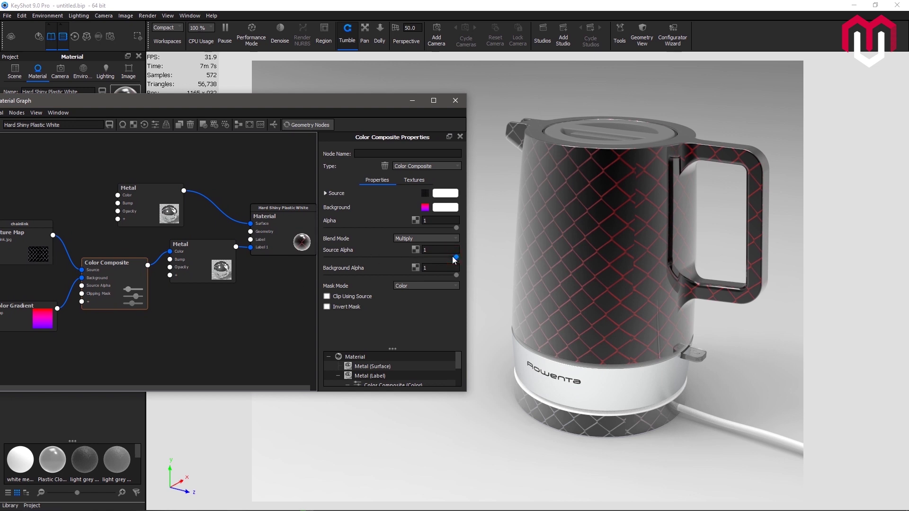
# Test the Color Composite's Source Alpha at 0.635 and 0, and nudge the chainlink and Color Gradient nodes closer together.
pyautogui.click(457, 259)
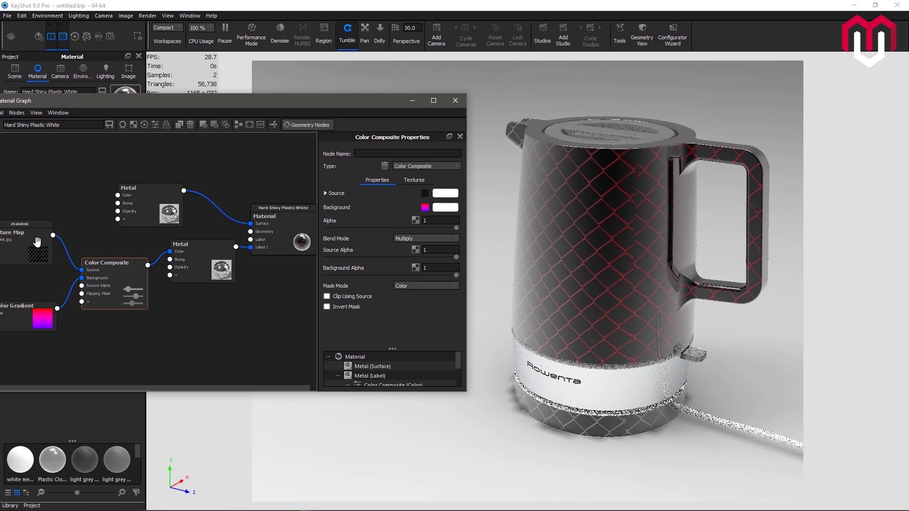
pyautogui.moveTo(35, 240); pyautogui.dragTo(44, 260)
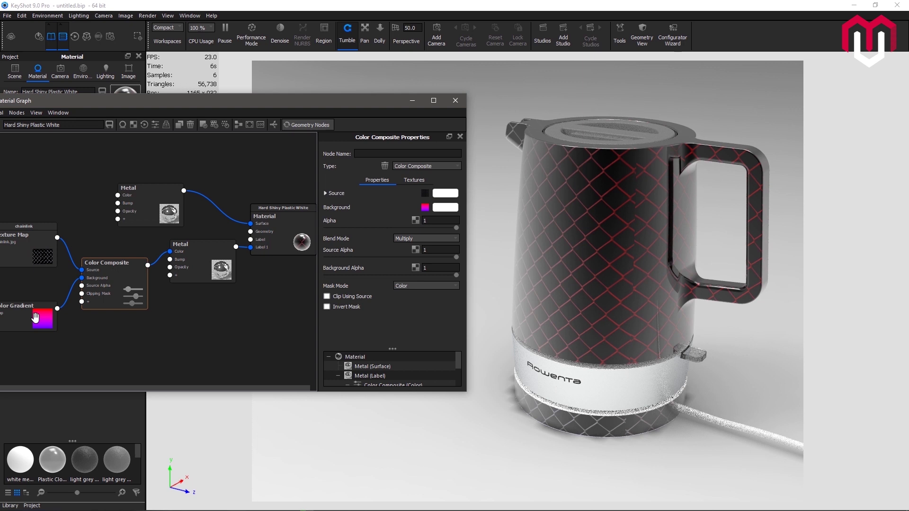
pyautogui.moveTo(454, 257); pyautogui.dragTo(412, 259)
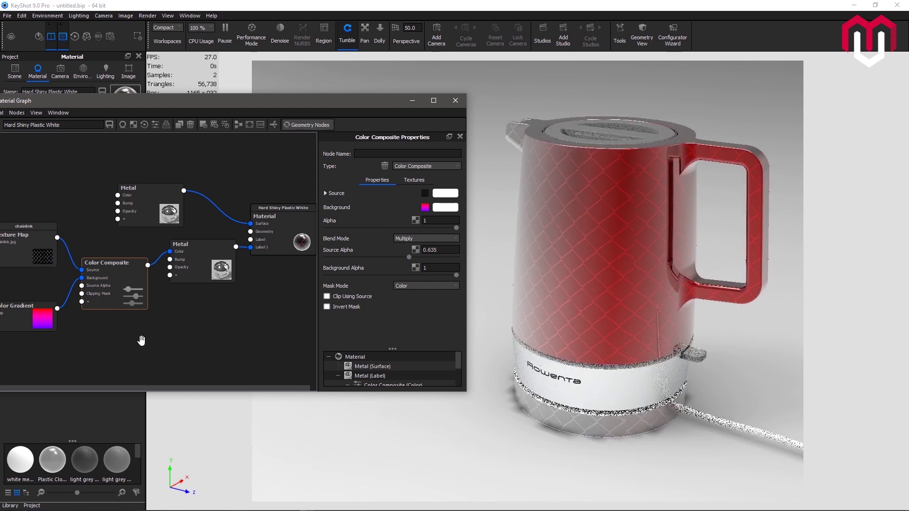
pyautogui.moveTo(27, 316); pyautogui.dragTo(28, 304)
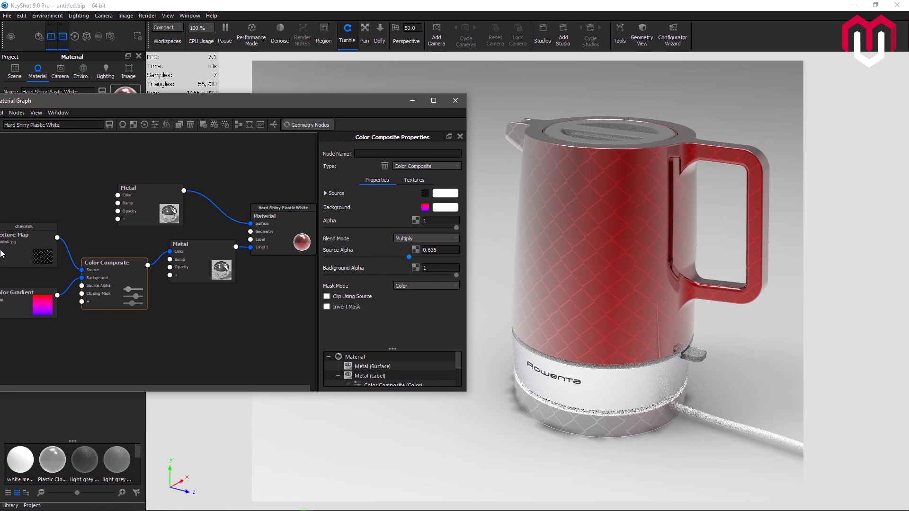
pyautogui.moveTo(38, 255); pyautogui.dragTo(45, 253)
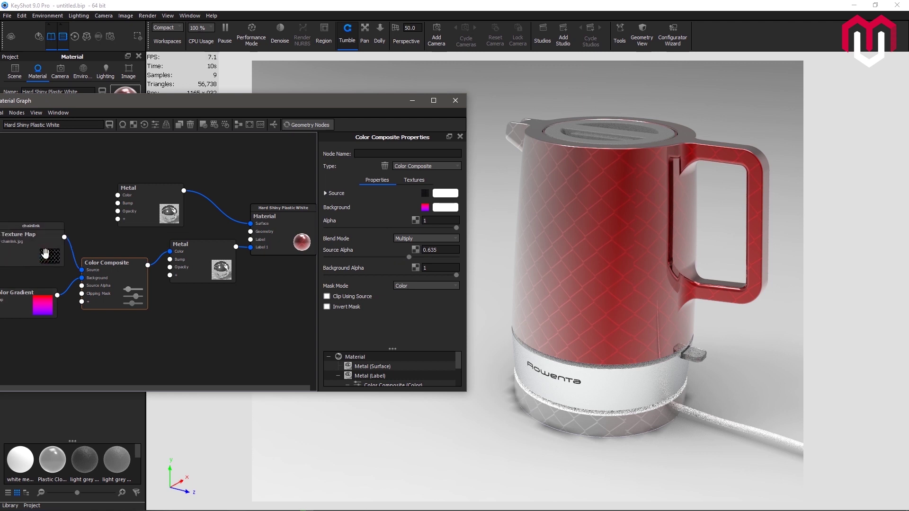
pyautogui.moveTo(36, 308); pyautogui.dragTo(36, 302)
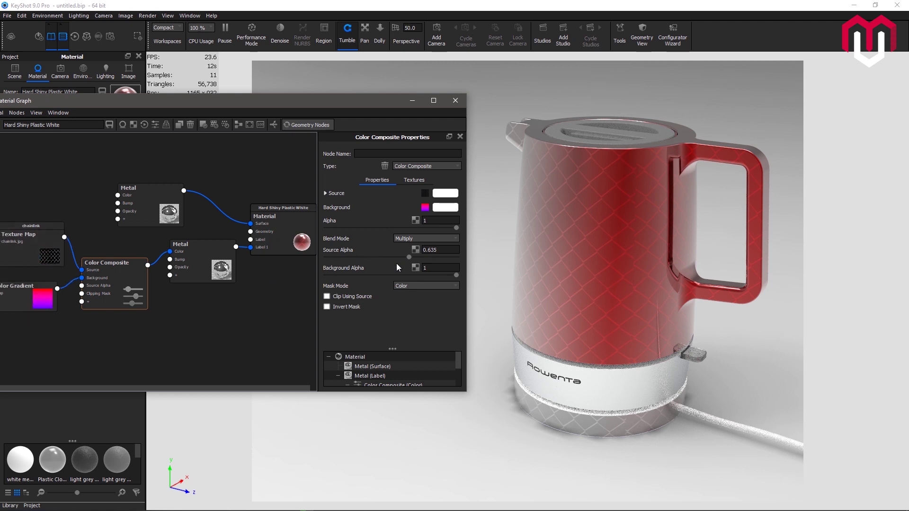
pyautogui.moveTo(403, 257); pyautogui.dragTo(243, 361)
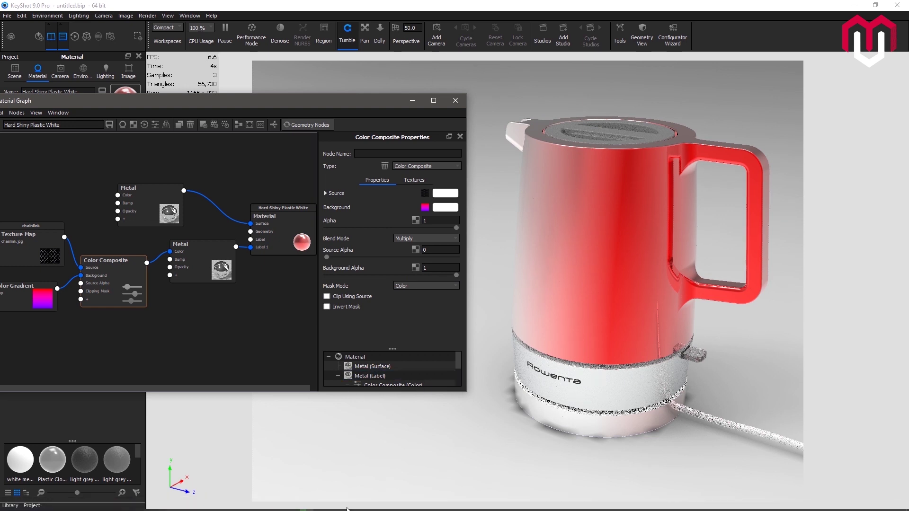
# Switch to Photos to study the diagram of original surface, background and source layers, and return to KeyShot.
pyautogui.click(327, 505)
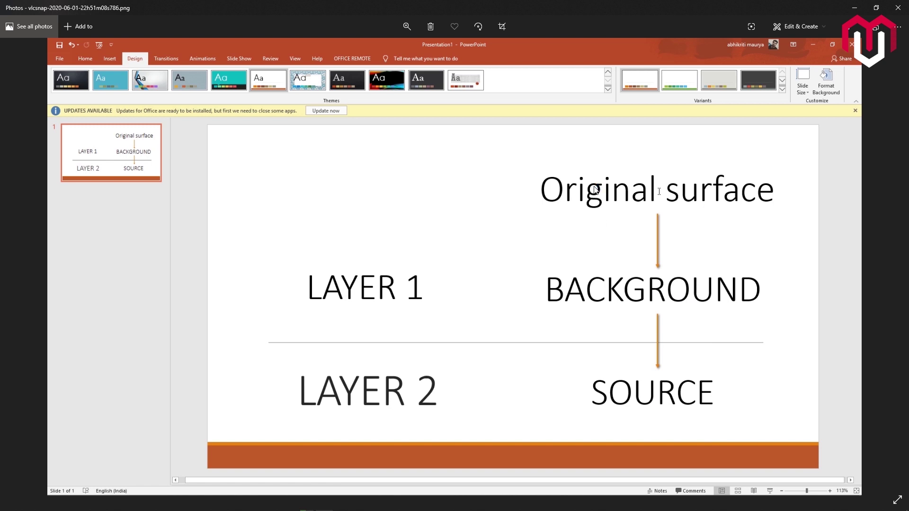
pyautogui.moveTo(325, 509)
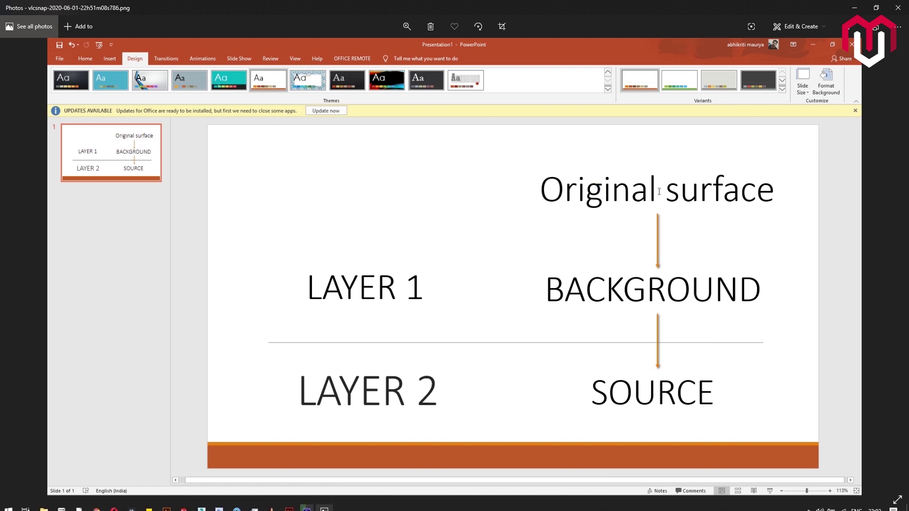
pyautogui.click(325, 505)
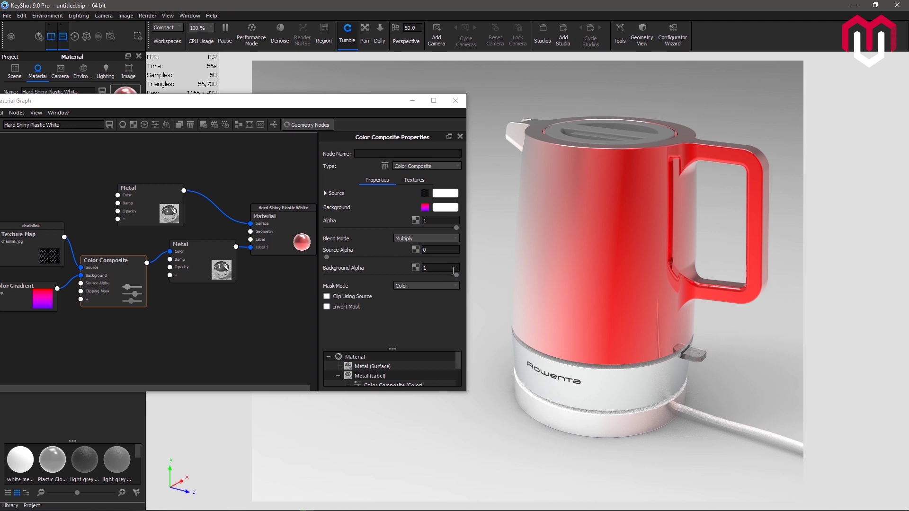
# Set the Color Composite's Background Alpha to 0.661 and Source Alpha to 0.42, and review the mask mode options, keeping Color.
pyautogui.moveTo(456, 275); pyautogui.dragTo(417, 274)
pyautogui.moveTo(360, 280); pyautogui.dragTo(411, 274)
pyautogui.moveTo(327, 257); pyautogui.dragTo(382, 259)
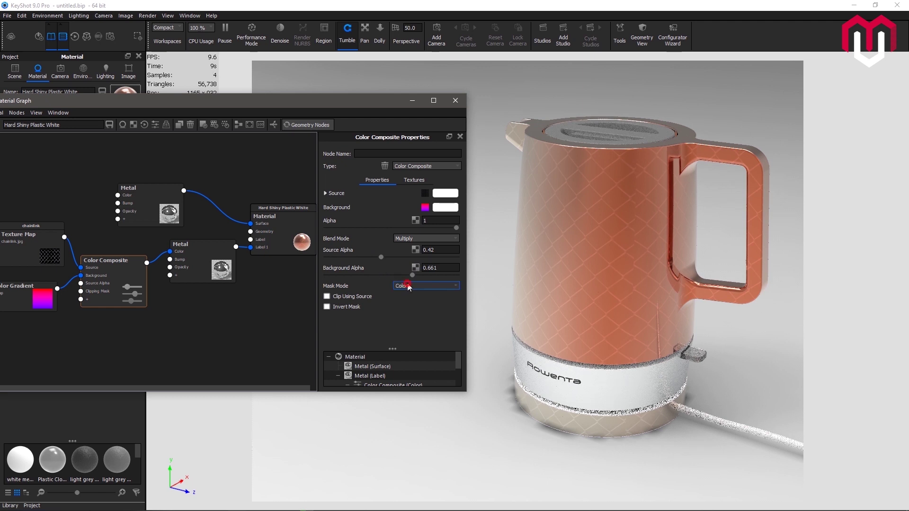
pyautogui.click(425, 287)
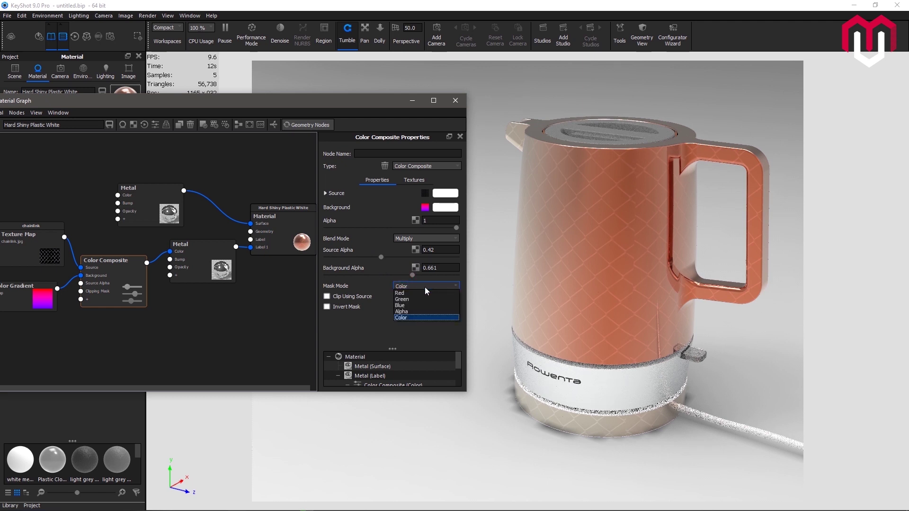
pyautogui.click(349, 332)
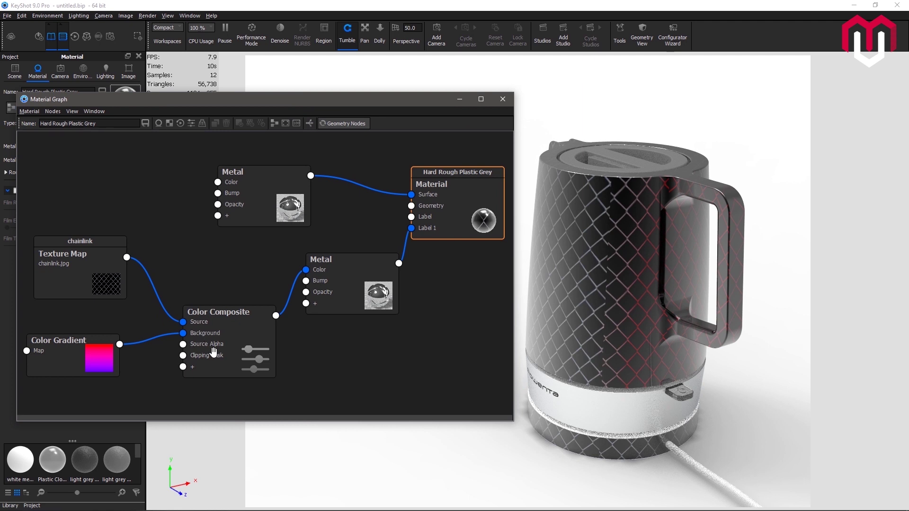
# Open the Color Composite node's properties and move the chainlink node slightly down and the composite node up.
pyautogui.click(230, 356)
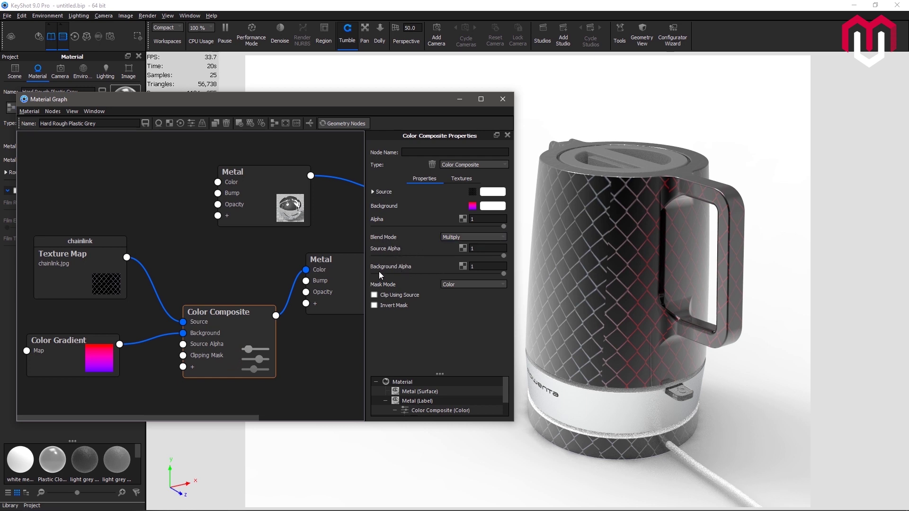
pyautogui.moveTo(81, 275); pyautogui.dragTo(78, 279)
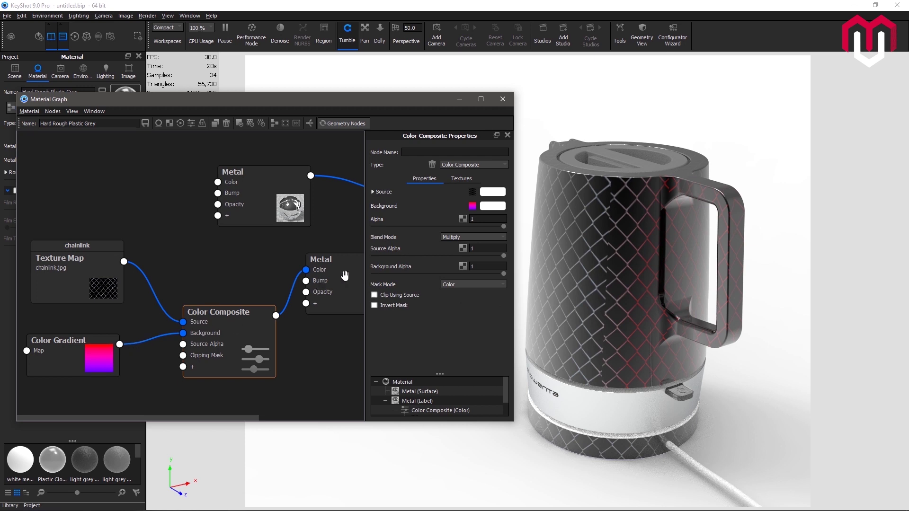
pyautogui.moveTo(217, 358); pyautogui.dragTo(215, 330)
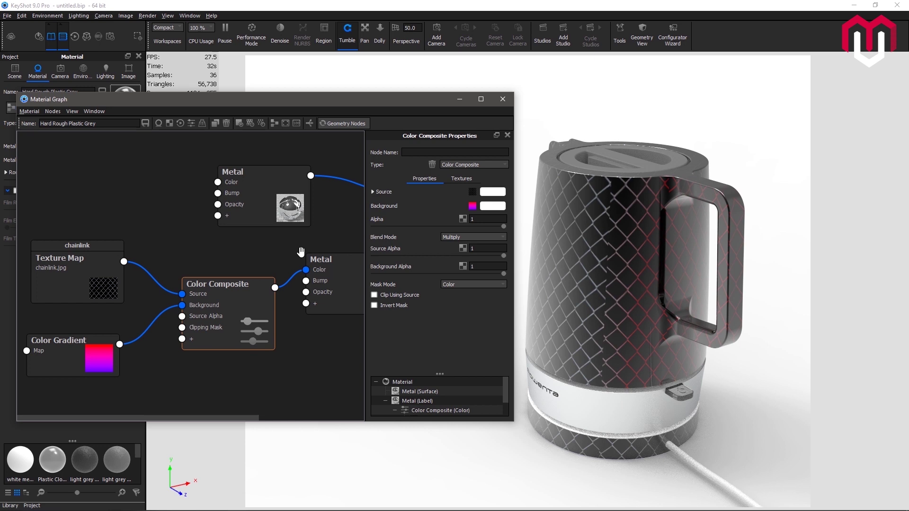
# Test the Source Alpha at 0.974, return it to 1, and move the Color Composite node slightly down.
pyautogui.click(501, 256)
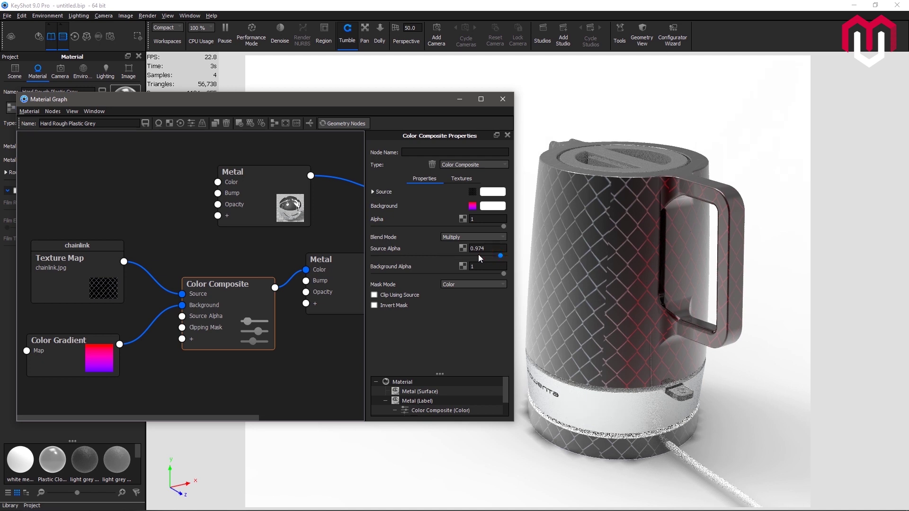
pyautogui.moveTo(459, 254); pyautogui.dragTo(503, 250)
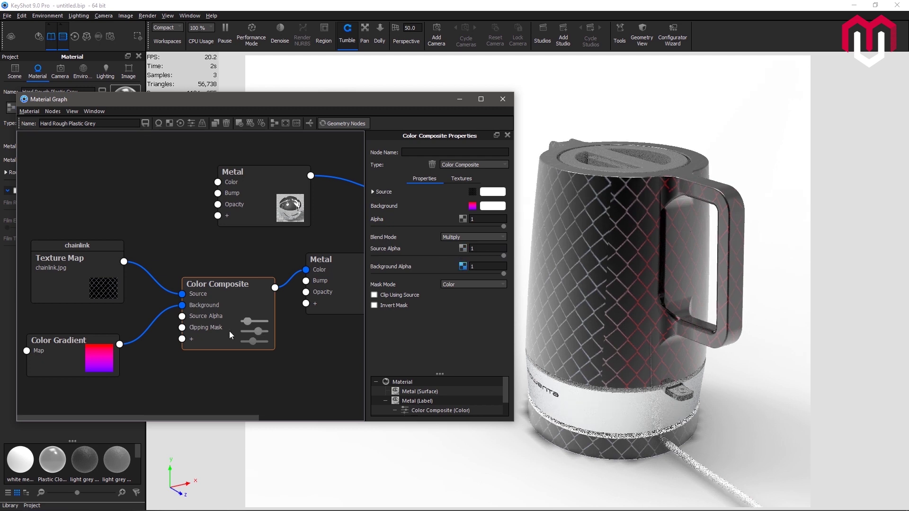
pyautogui.click(215, 324)
pyautogui.moveTo(225, 339); pyautogui.dragTo(233, 352)
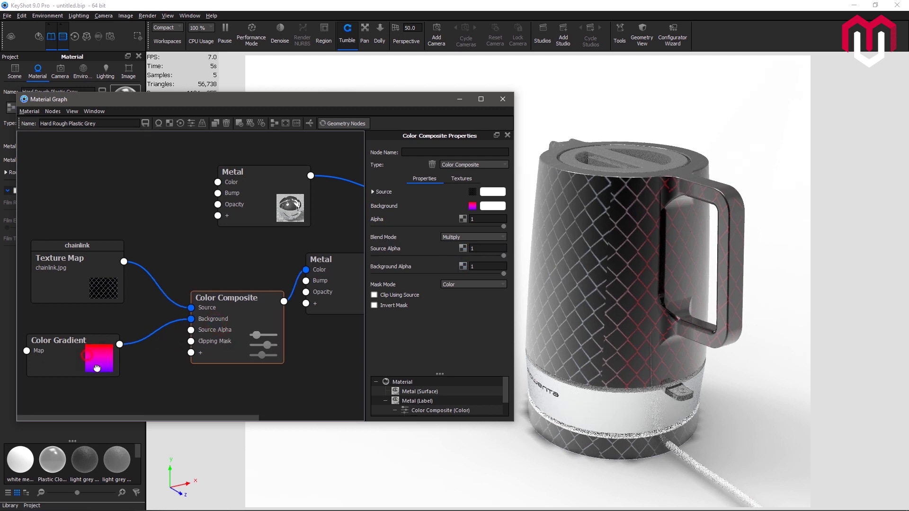
# Add the seamless fire image as a Texture Map node, moving the Color Gradient node slightly down and the chainlink node up to make room.
pyautogui.moveTo(97, 369); pyautogui.dragTo(108, 380)
pyautogui.click(175, 125)
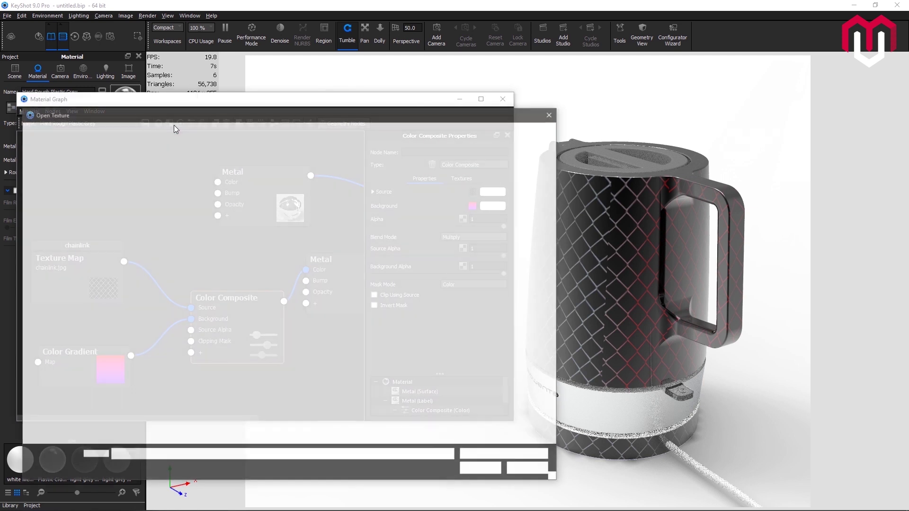
pyautogui.click(319, 179)
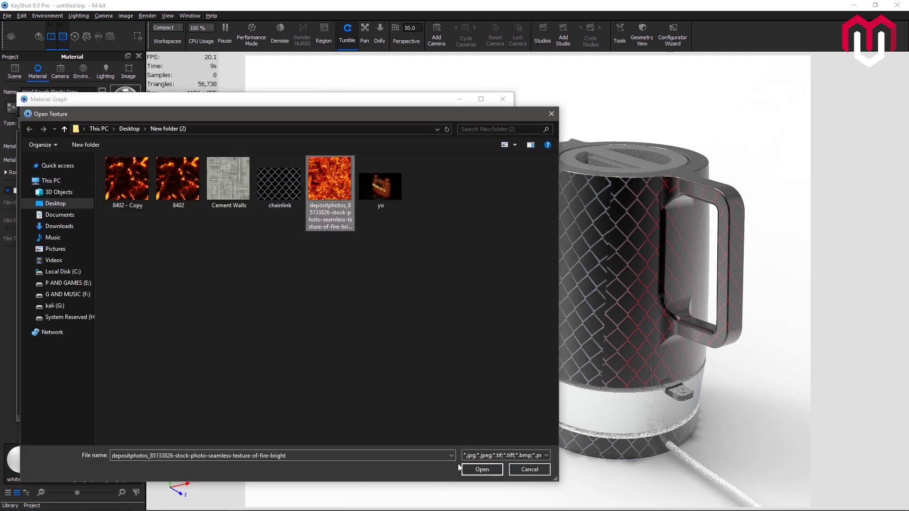
pyautogui.click(476, 469)
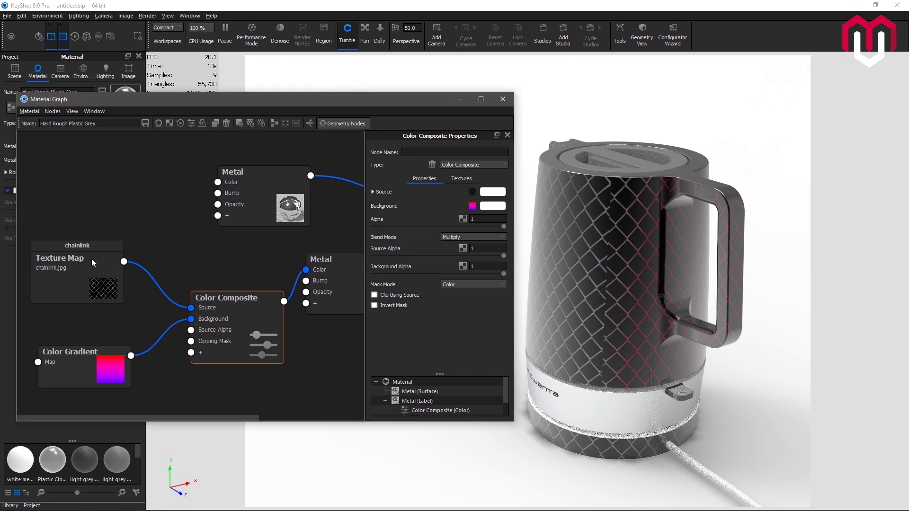
pyautogui.click(92, 258)
pyautogui.moveTo(114, 205); pyautogui.dragTo(116, 194)
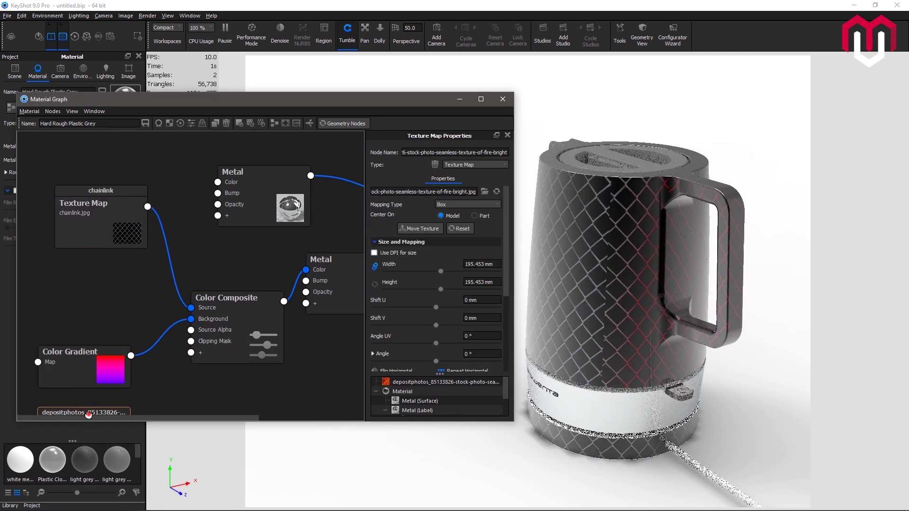
# Feed the fire texture into the Color Composite's Background at 67.6 mm size, and tidy the gradient, chainlink and composite nodes around it.
pyautogui.moveTo(86, 413); pyautogui.dragTo(190, 319)
pyautogui.moveTo(121, 376); pyautogui.dragTo(111, 391)
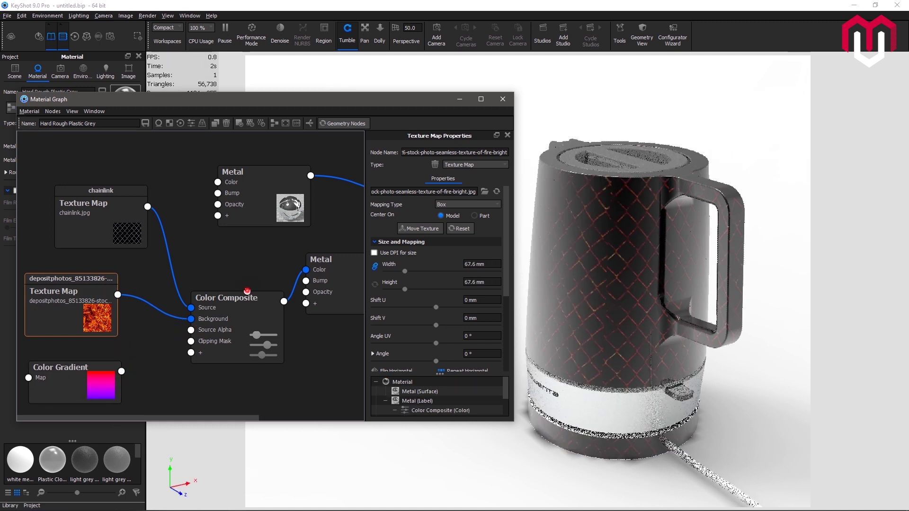
pyautogui.click(247, 295)
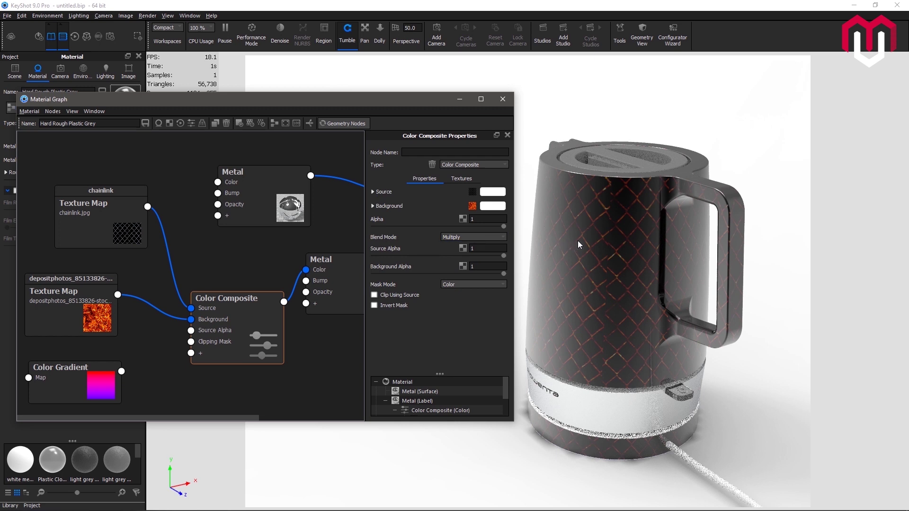
pyautogui.scroll(4, 578, 240)
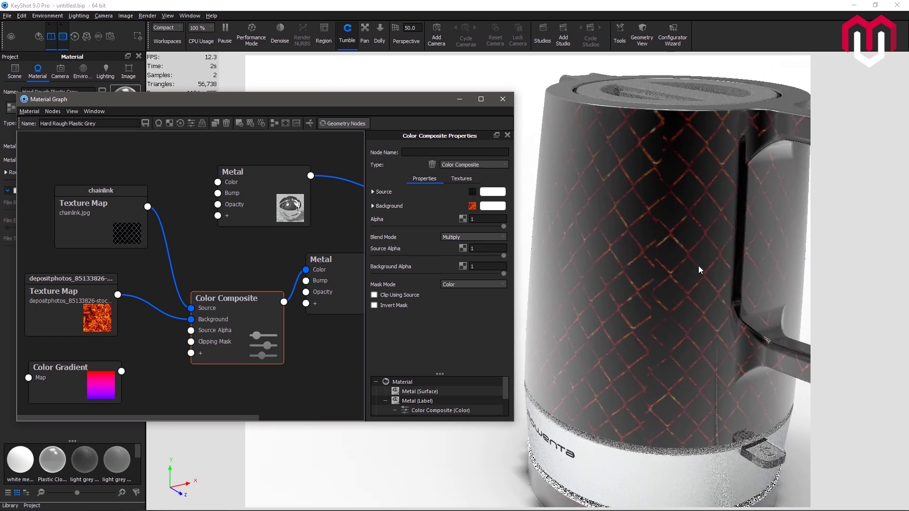
pyautogui.moveTo(134, 229); pyautogui.dragTo(113, 238)
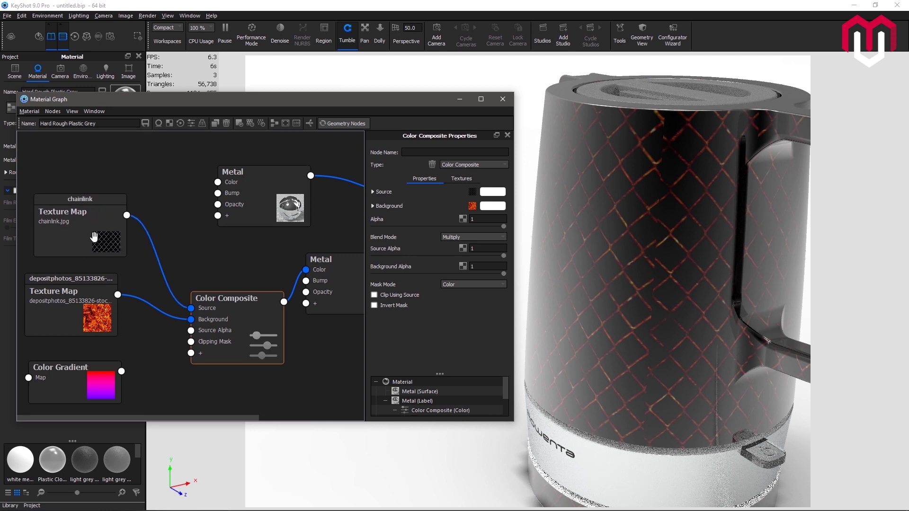
pyautogui.moveTo(198, 320); pyautogui.dragTo(187, 311)
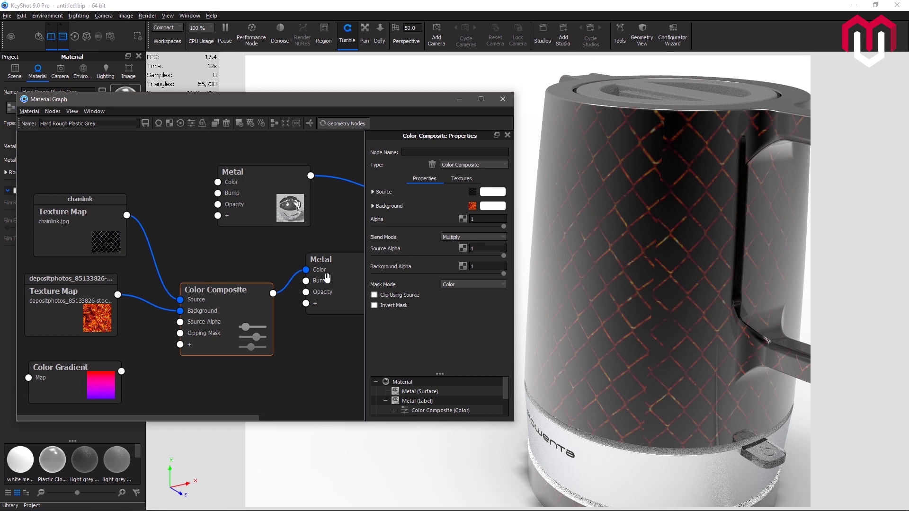
pyautogui.scroll(-3, 669, 244)
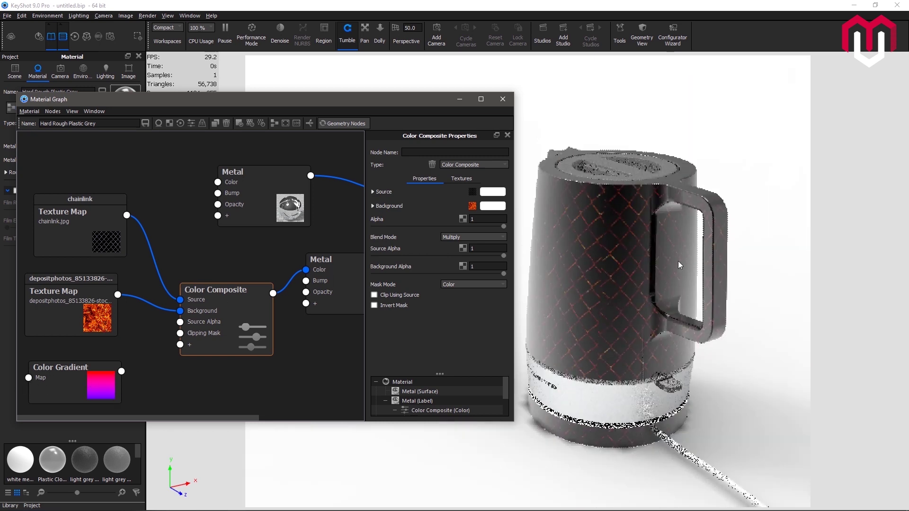
# Set the Color Gradient's red stop to location 0.808 and change its colour to black with a Red value of 0.
pyautogui.click(59, 402)
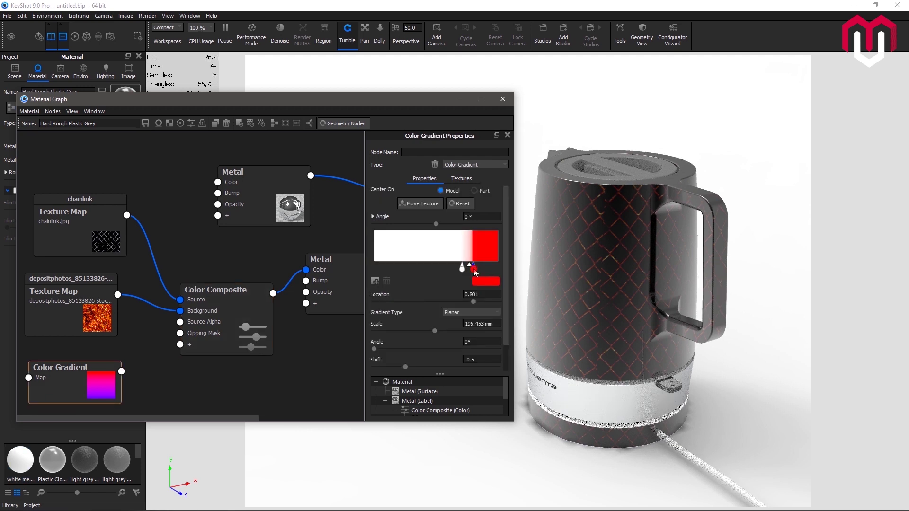
pyautogui.moveTo(476, 272); pyautogui.dragTo(477, 271)
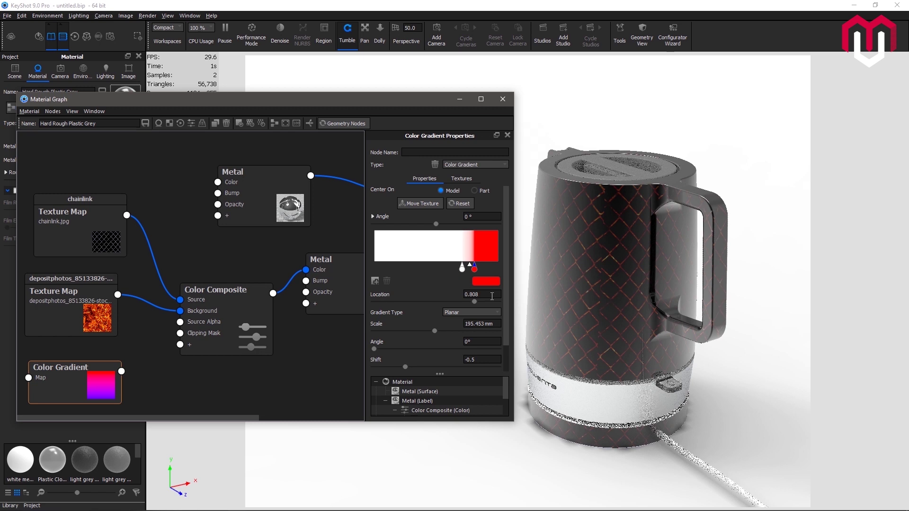
pyautogui.click(489, 281)
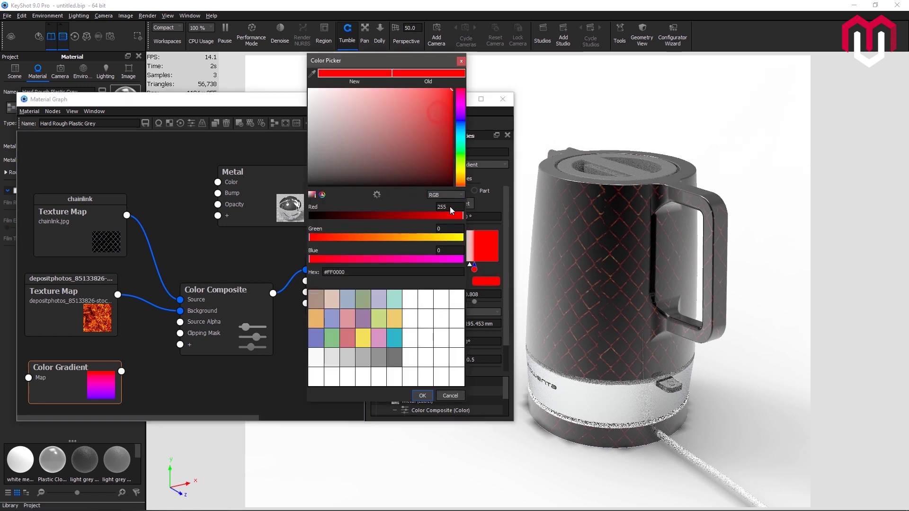
pyautogui.doubleClick(450, 207)
pyautogui.write('0')
pyautogui.click(422, 396)
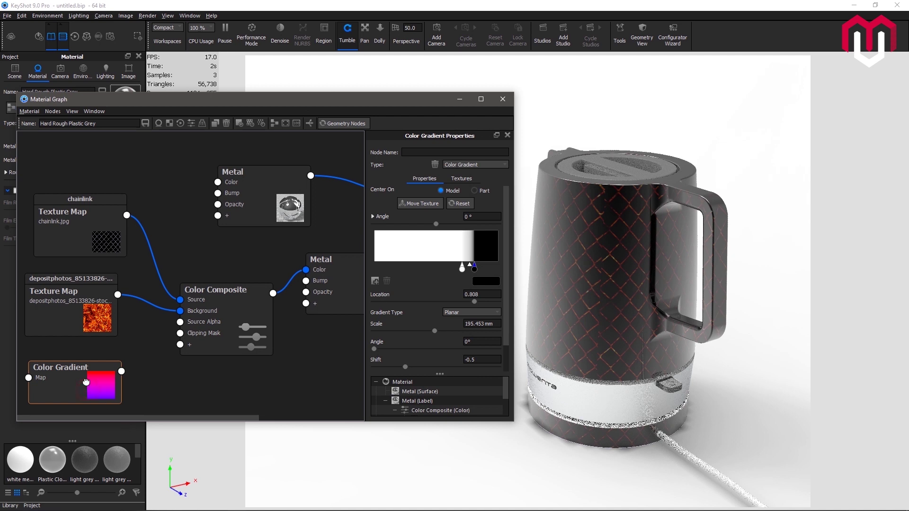
# Connect the Color Gradient to the Color Composite's Source Alpha and preview the gradient alone on the kettle.
pyautogui.moveTo(86, 388); pyautogui.dragTo(180, 323)
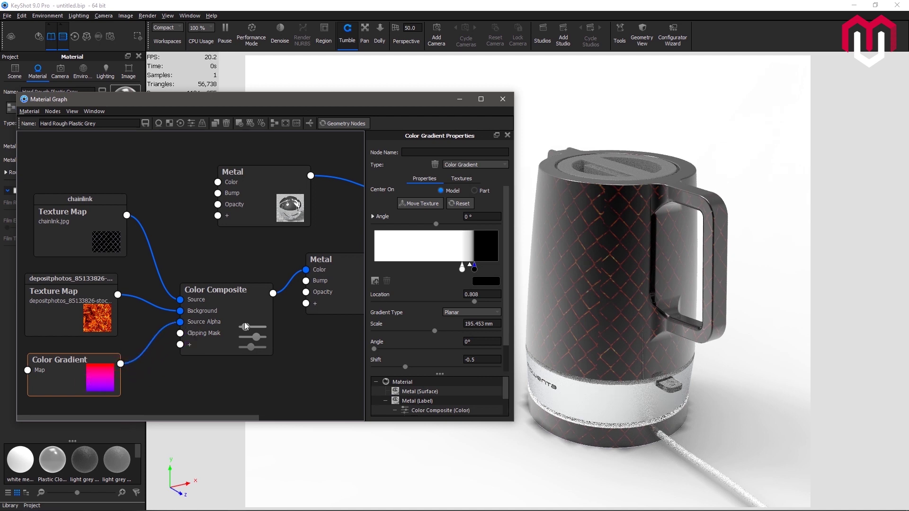
pyautogui.moveTo(637, 294); pyautogui.dragTo(664, 289)
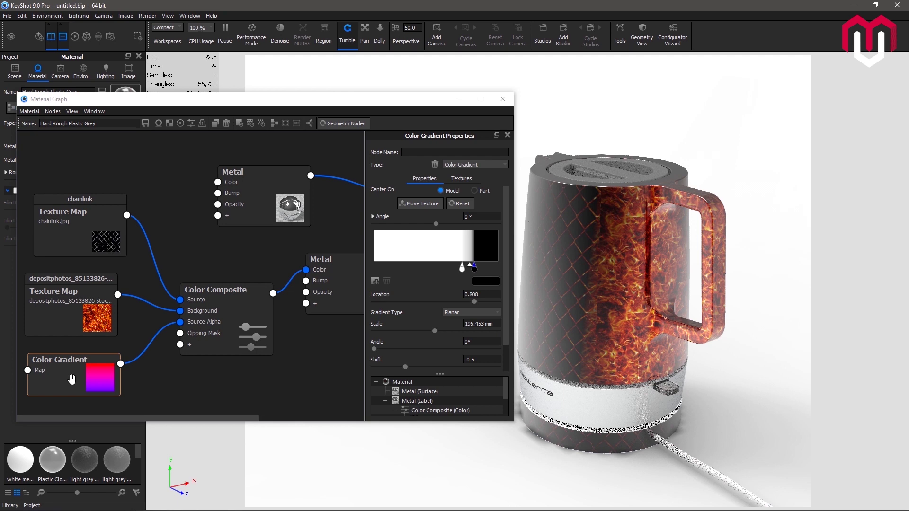
pyautogui.click(71, 379)
pyautogui.press('c')
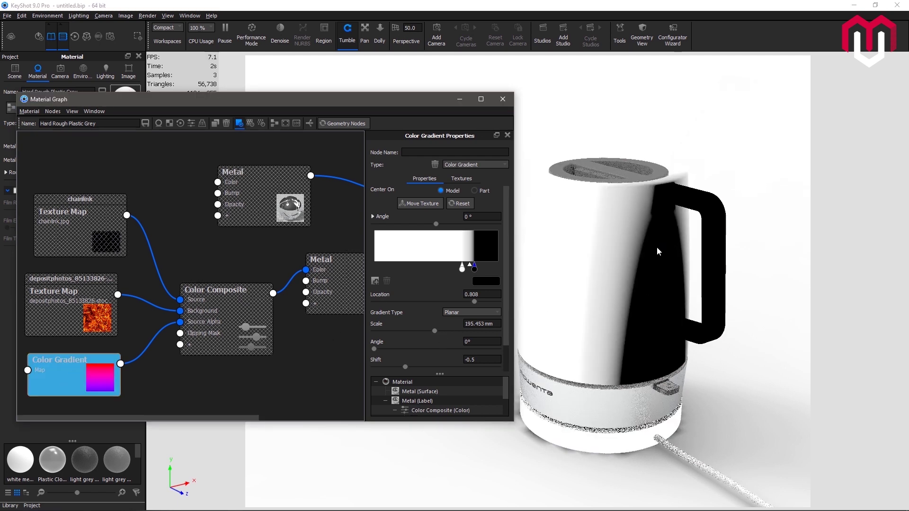
# Start moving the gradient texture, shift it slightly away from the handle, and end the gradient-only preview.
pyautogui.click(420, 204)
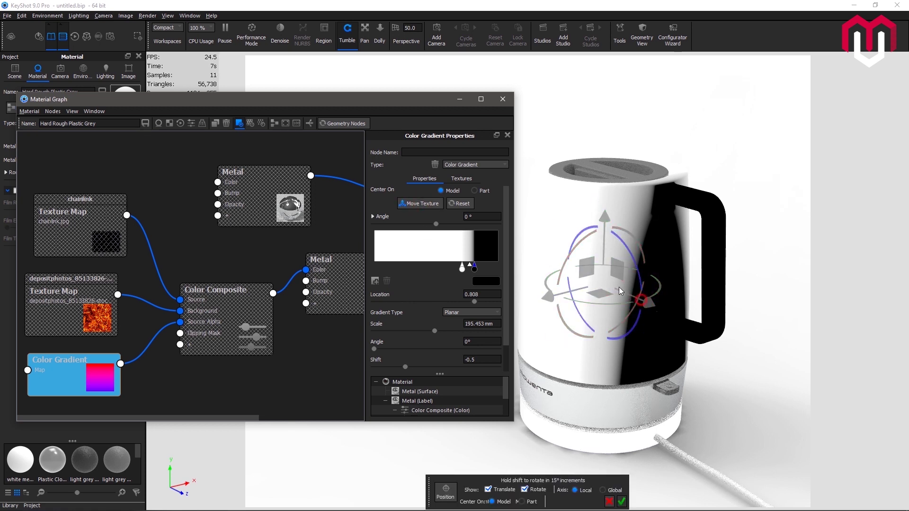
pyautogui.moveTo(603, 280); pyautogui.dragTo(635, 286)
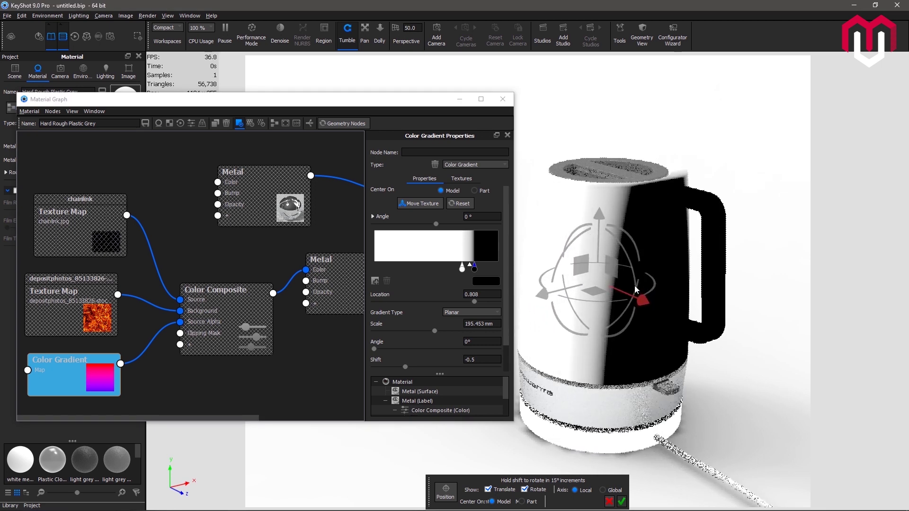
pyautogui.moveTo(739, 269); pyautogui.dragTo(778, 260, button='middle')
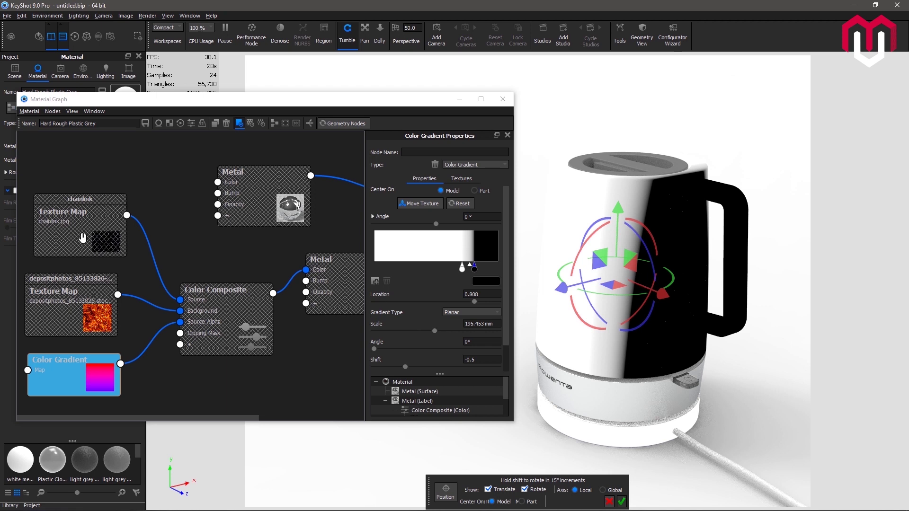
pyautogui.click(96, 377)
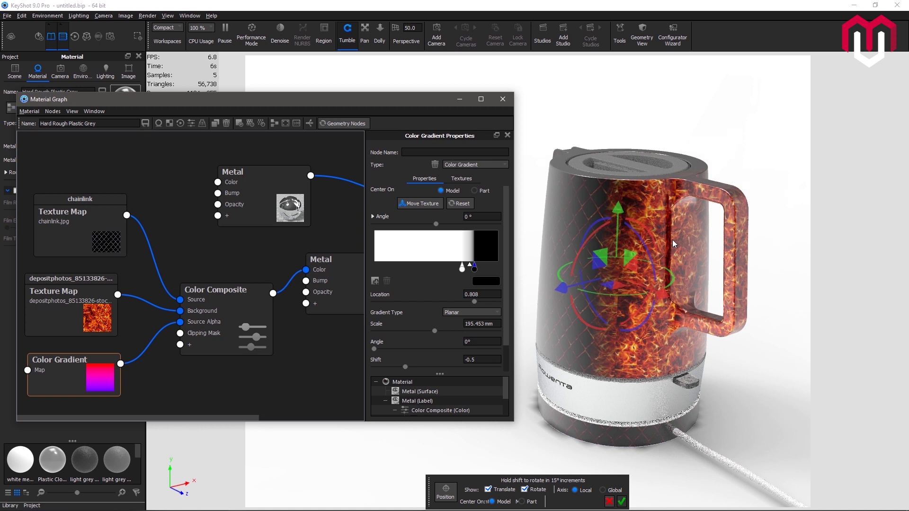
# Slide the gradient towards the handle, then back across the body so the fire texture covers the handle side.
pyautogui.click(646, 292)
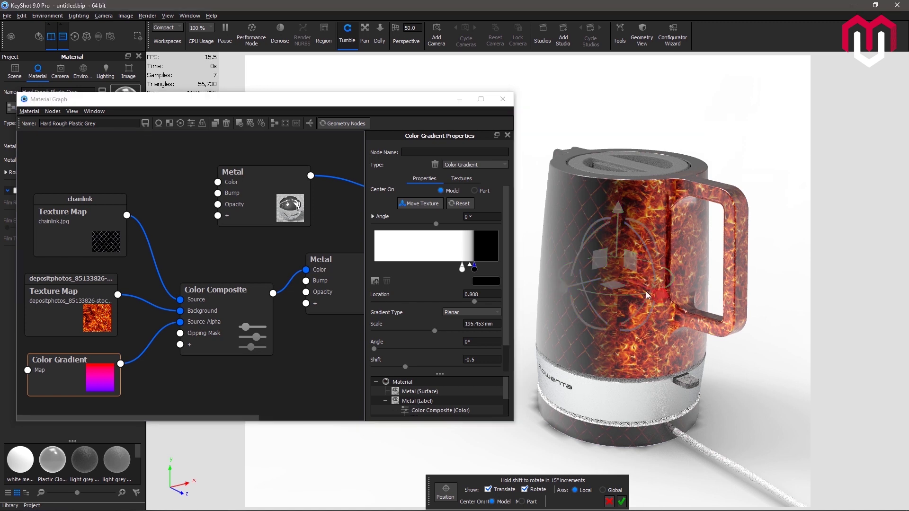
pyautogui.moveTo(757, 359); pyautogui.dragTo(632, 299)
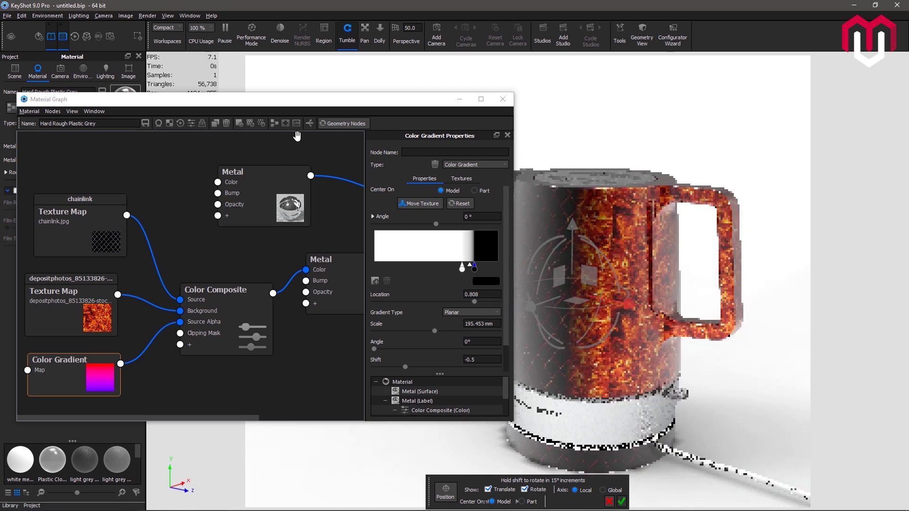
pyautogui.moveTo(297, 102); pyautogui.dragTo(300, 54)
pyautogui.moveTo(628, 303); pyautogui.dragTo(614, 284)
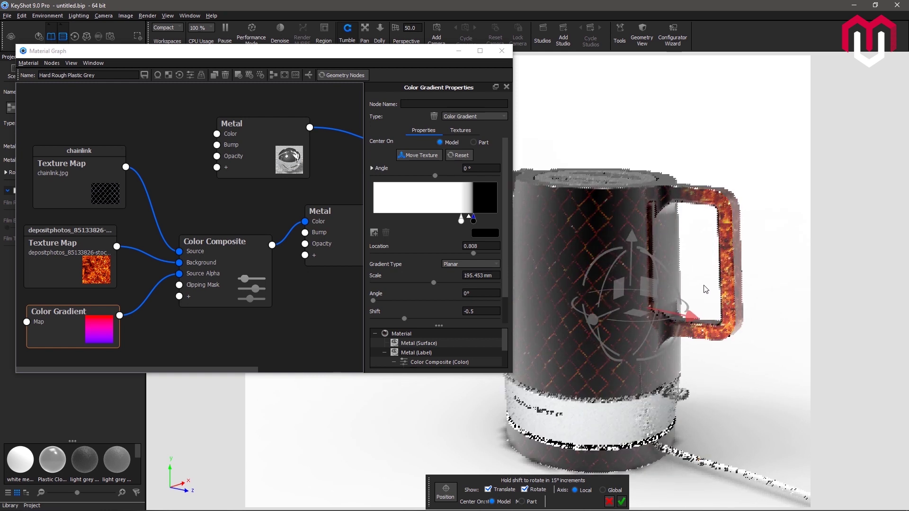
pyautogui.scroll(4, 706, 289)
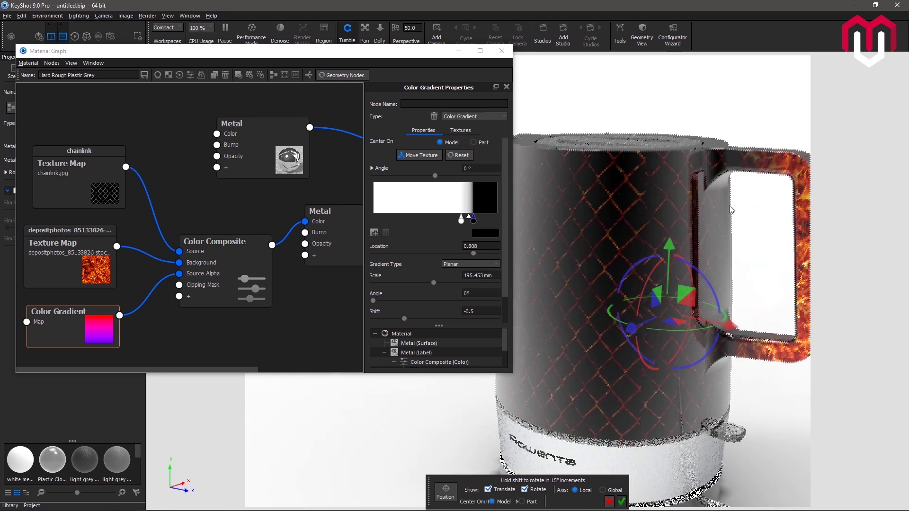
pyautogui.moveTo(745, 248); pyautogui.dragTo(775, 197)
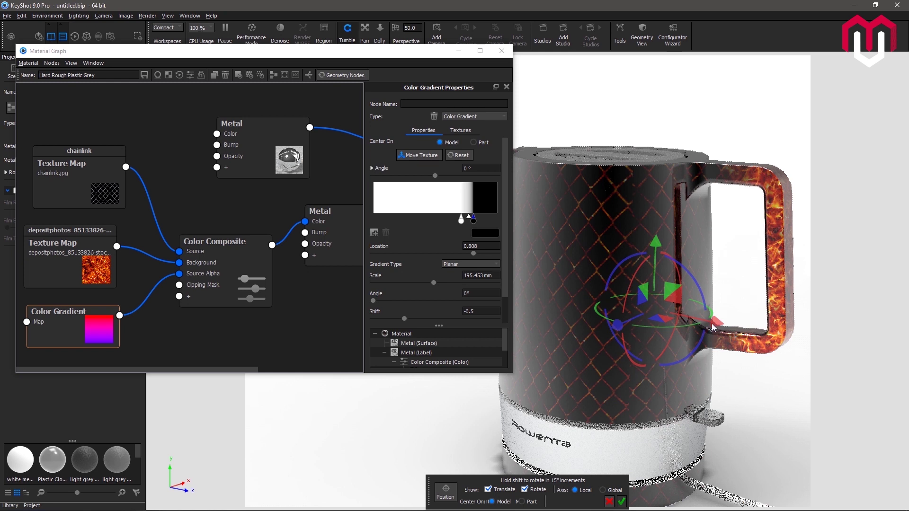
pyautogui.moveTo(713, 327); pyautogui.dragTo(598, 286)
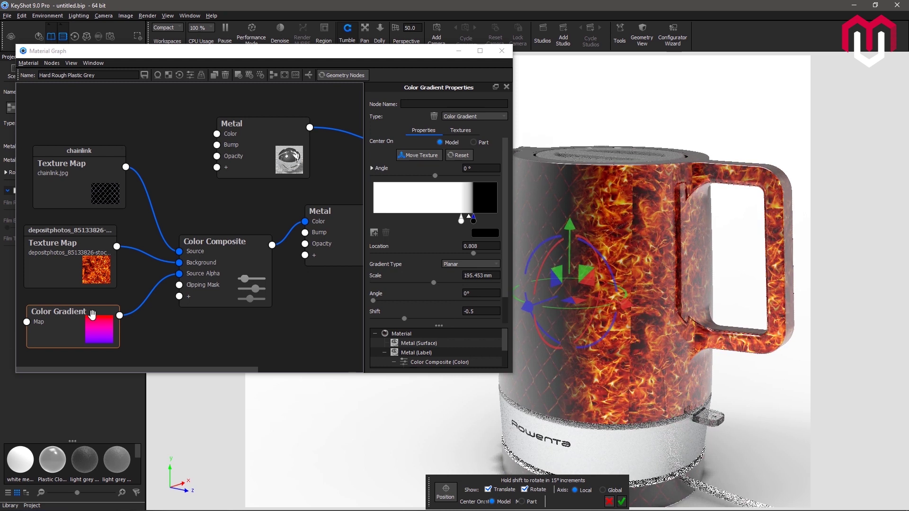
# Preview the Color Gradient on the kettle, accept its new placement, and end the preview.
pyautogui.click(95, 331)
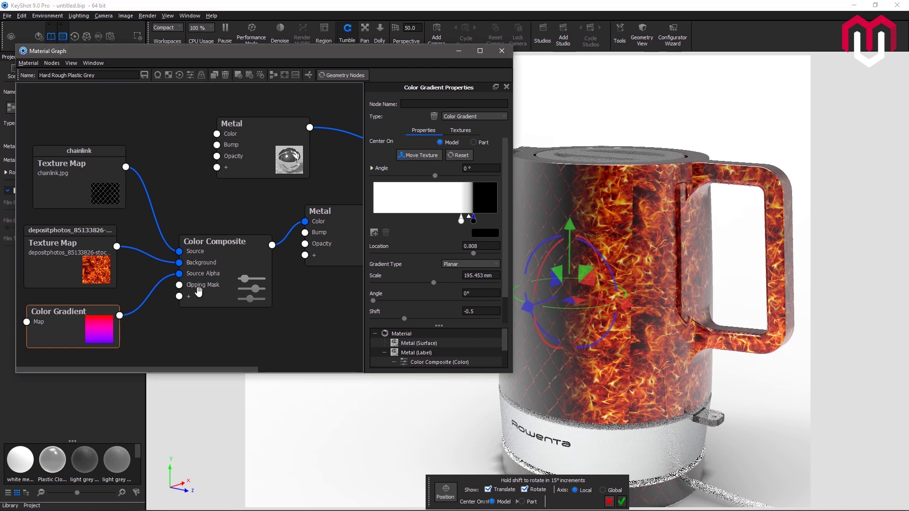
pyautogui.press('c')
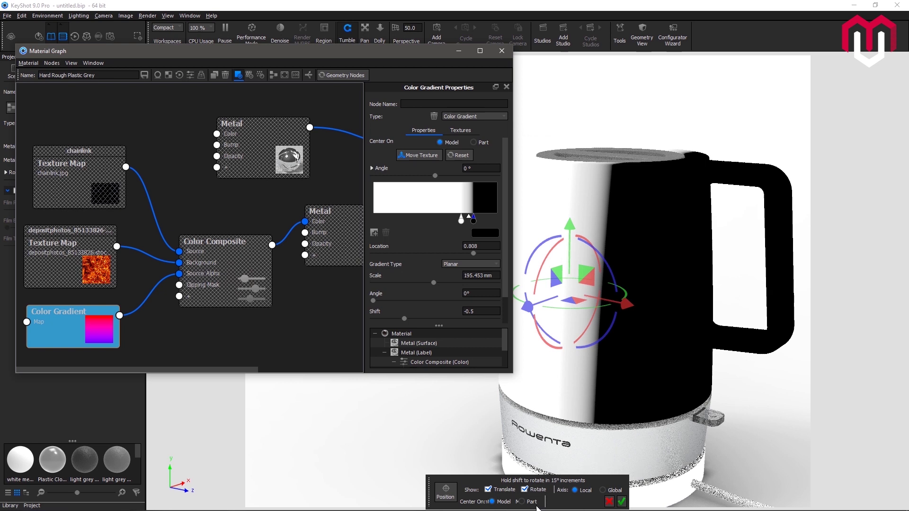
pyautogui.click(622, 500)
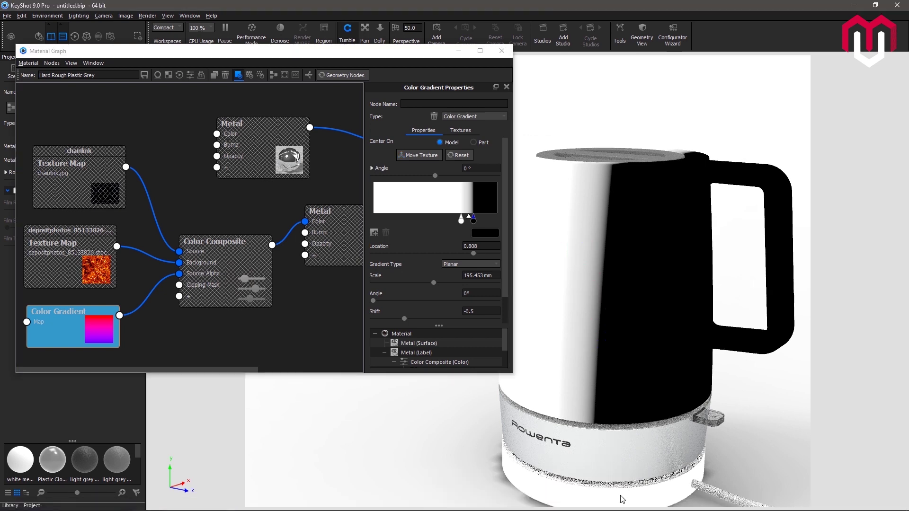
pyautogui.click(75, 313)
# Open the Color Composite's properties, add a Spots texture node below it, and move the chainlink node up.
pyautogui.click(230, 280)
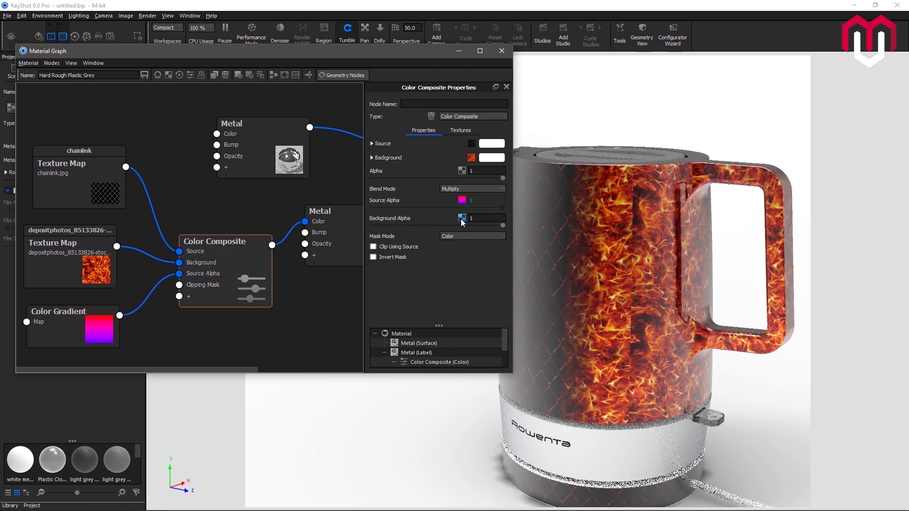
pyautogui.moveTo(251, 283); pyautogui.dragTo(257, 284)
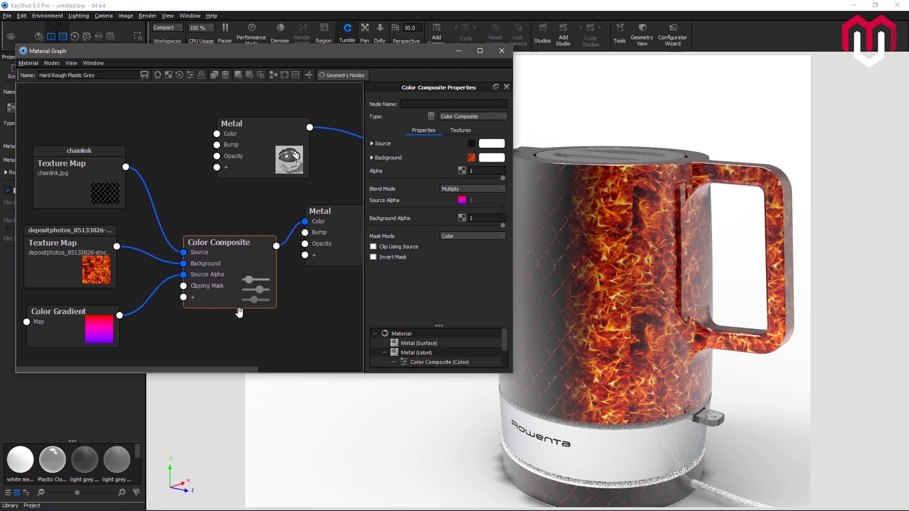
pyautogui.rightClick(218, 337)
pyautogui.moveTo(274, 425)
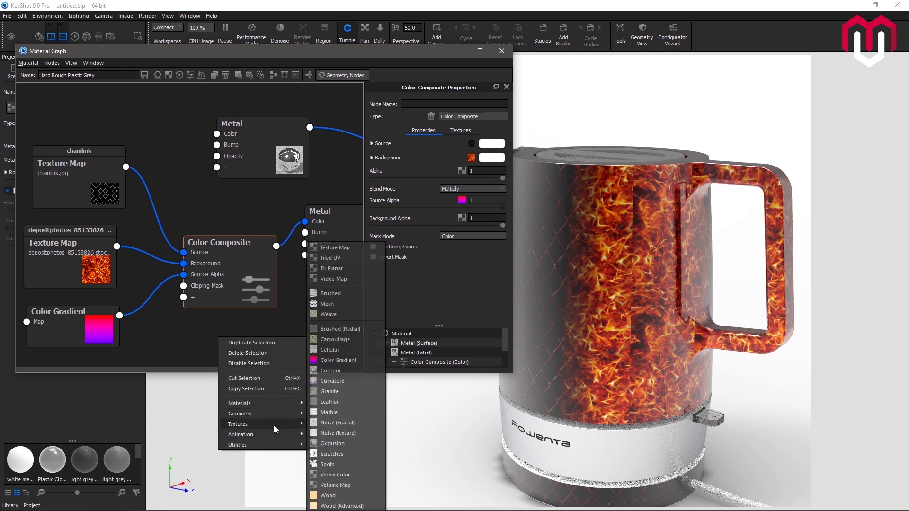
pyautogui.click(331, 464)
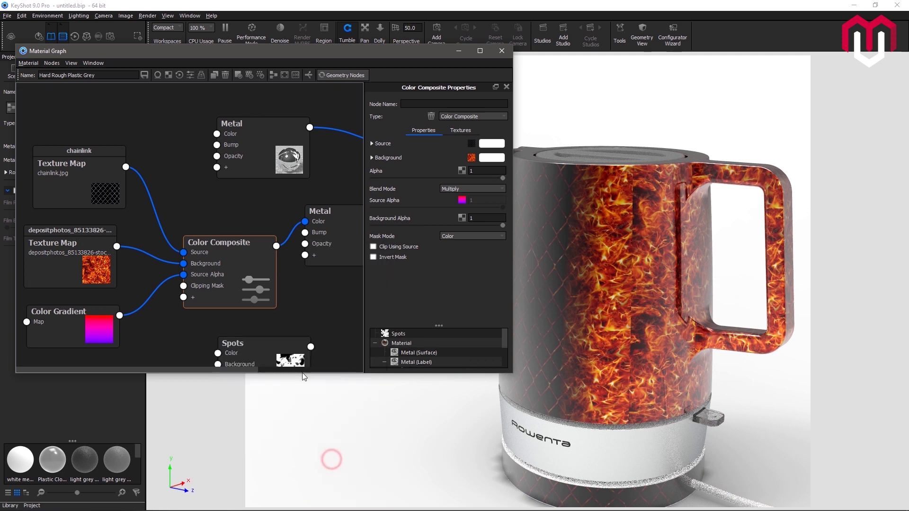
pyautogui.moveTo(56, 204); pyautogui.dragTo(60, 162)
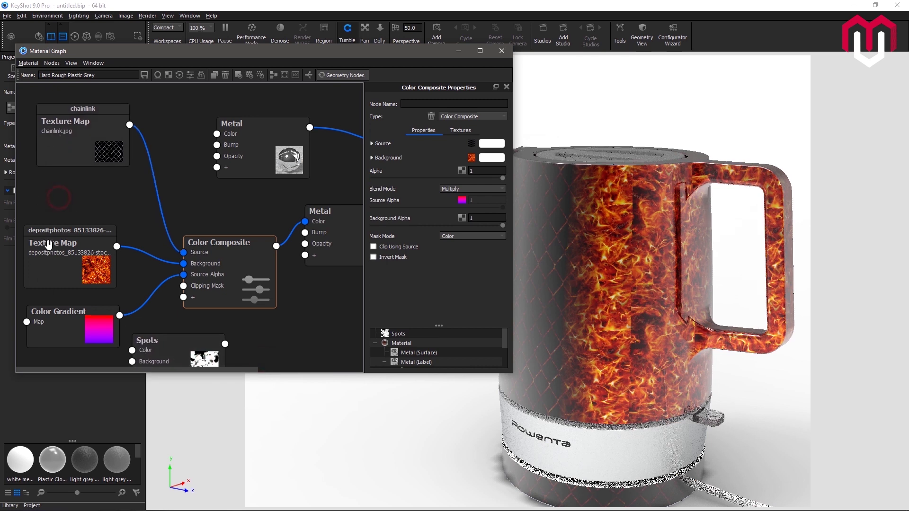
# Move the fire texture and Color Gradient nodes up beneath the chainlink texture node.
pyautogui.moveTo(57, 264); pyautogui.dragTo(81, 208)
pyautogui.moveTo(96, 264)
pyautogui.mouseDown()
pyautogui.moveTo(97, 240)
pyautogui.moveTo(97, 257)
pyautogui.mouseUp()
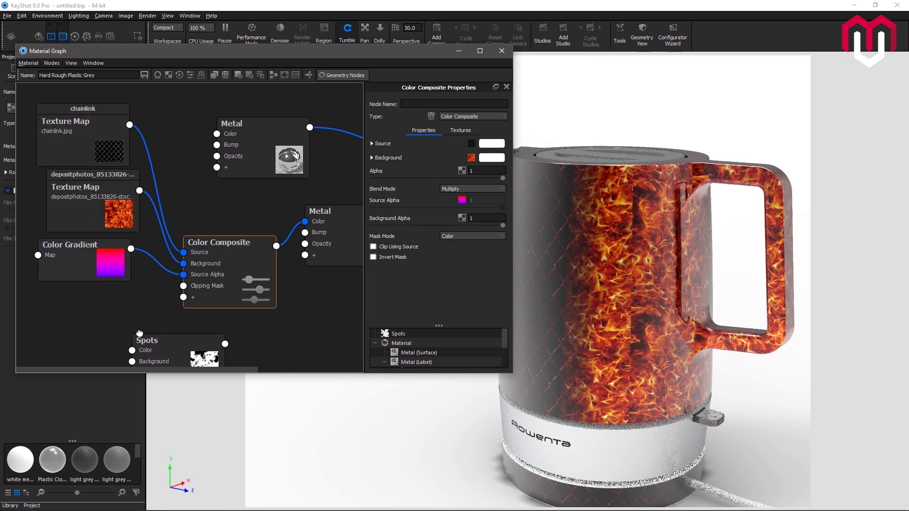
pyautogui.moveTo(94, 211); pyautogui.dragTo(82, 213)
# Place the Spots node below the Color Gradient and connect it to the Color Composite's Background Alpha.
pyautogui.moveTo(191, 355); pyautogui.dragTo(107, 326)
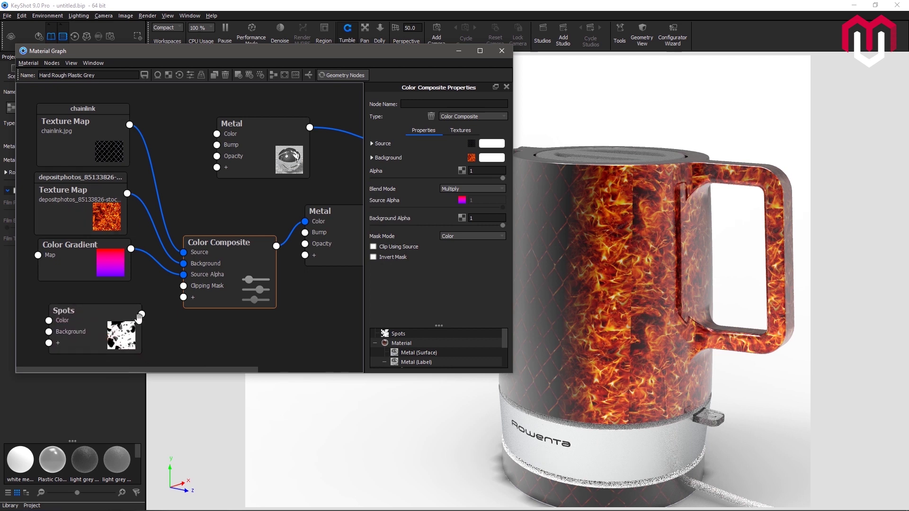
pyautogui.moveTo(141, 314); pyautogui.dragTo(238, 278)
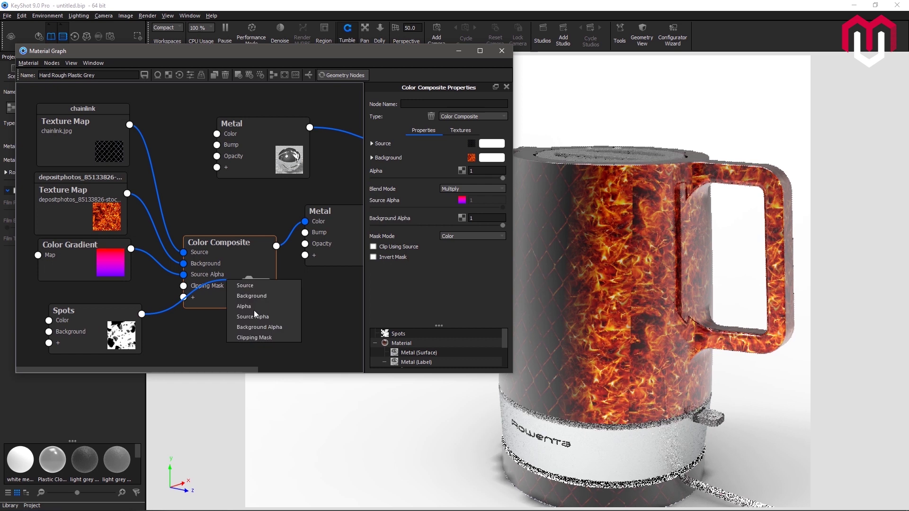
pyautogui.click(261, 326)
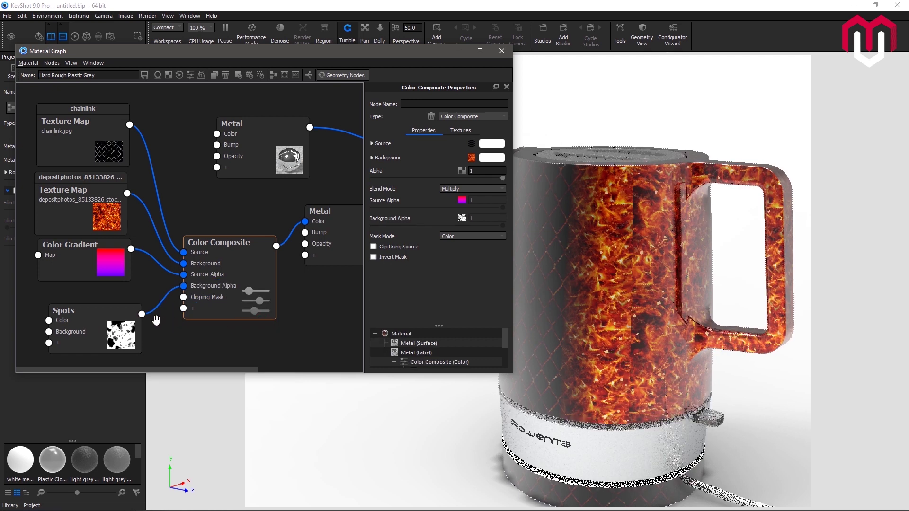
# Preview the Spots texture on the kettle, set its radius to 0.977 and falloff to 0.233, and end the preview.
pyautogui.click(104, 324)
pyautogui.click(103, 324)
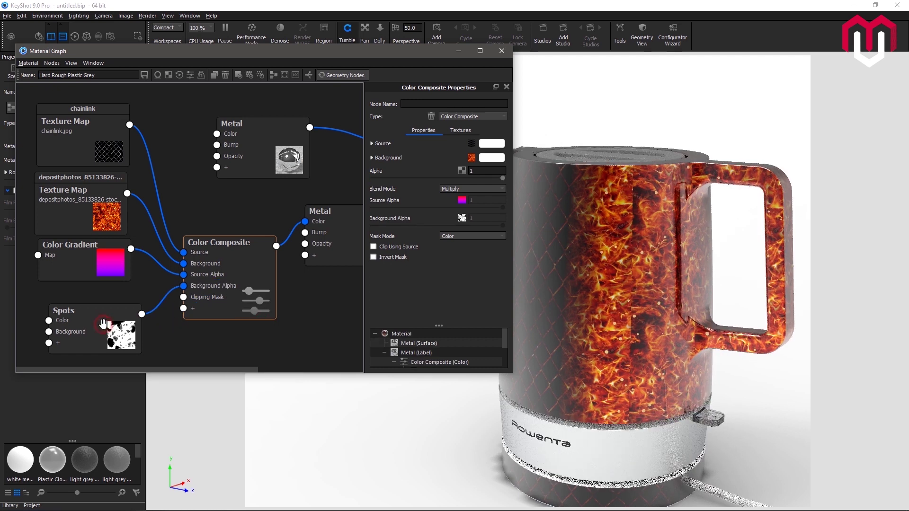
pyautogui.click(103, 324)
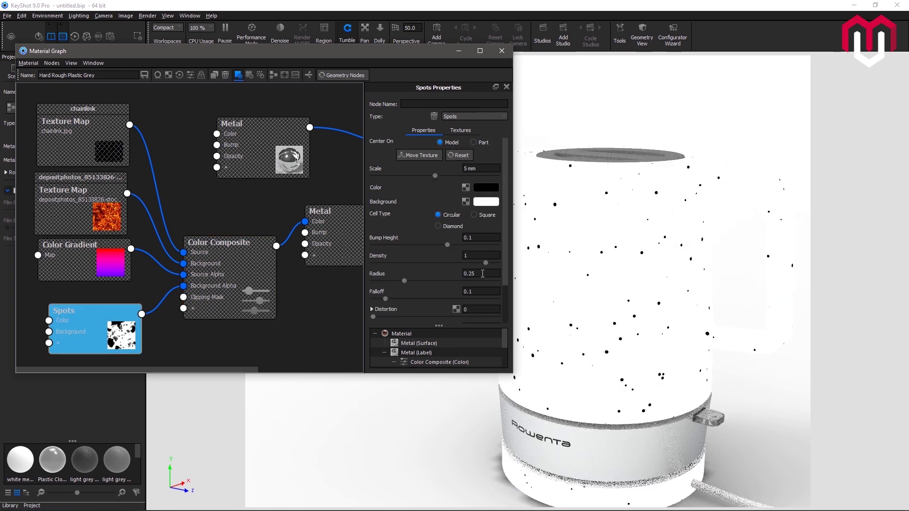
pyautogui.click(463, 273)
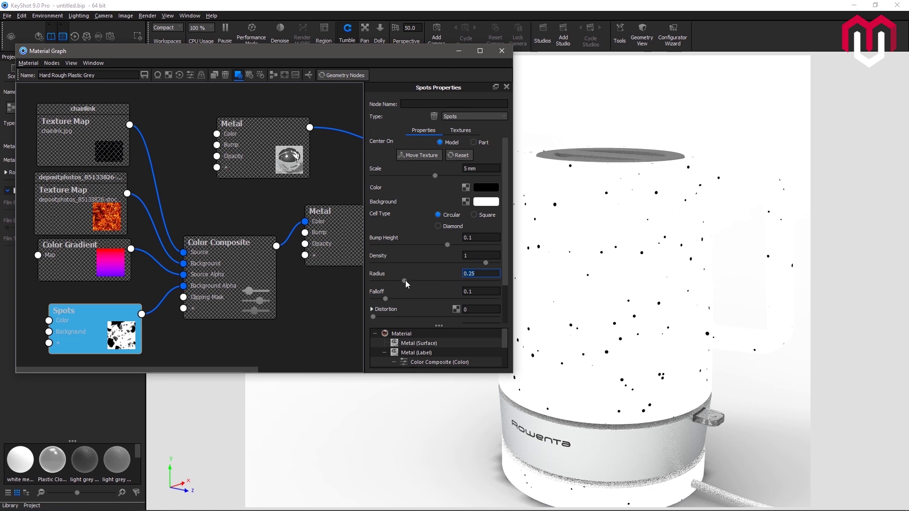
pyautogui.moveTo(405, 280); pyautogui.dragTo(495, 281)
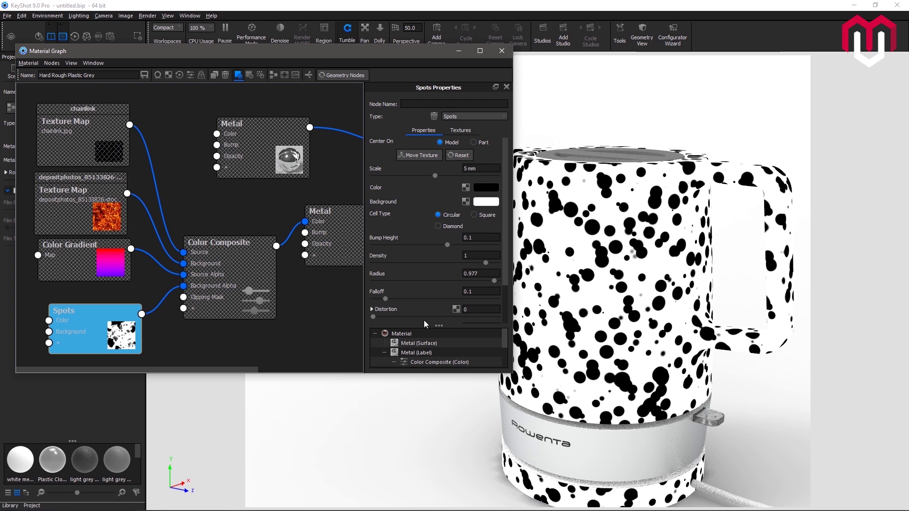
pyautogui.moveTo(385, 299)
pyautogui.mouseDown()
pyautogui.moveTo(441, 299)
pyautogui.moveTo(462, 287)
pyautogui.moveTo(396, 303)
pyautogui.mouseUp()
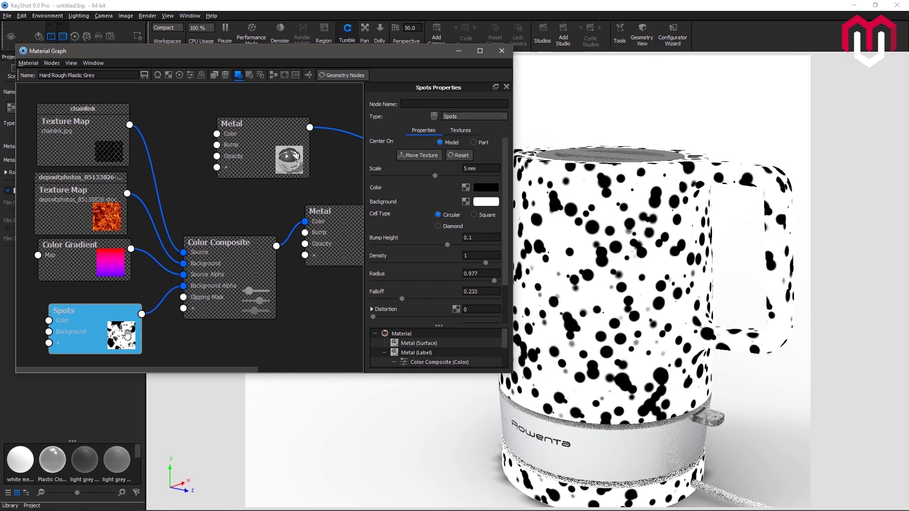
pyautogui.press('s')
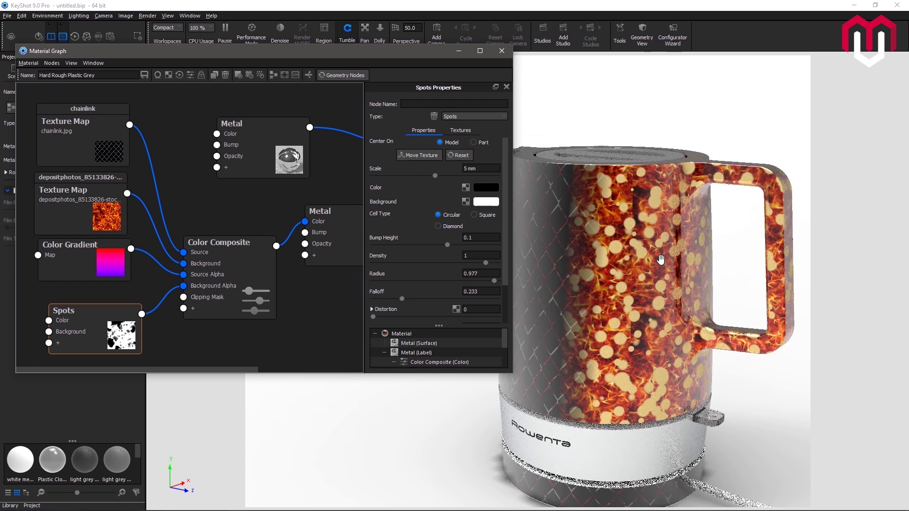
# Examine the spots masking the fire texture up close on the kettle's body and handle.
pyautogui.scroll(5, 663, 251)
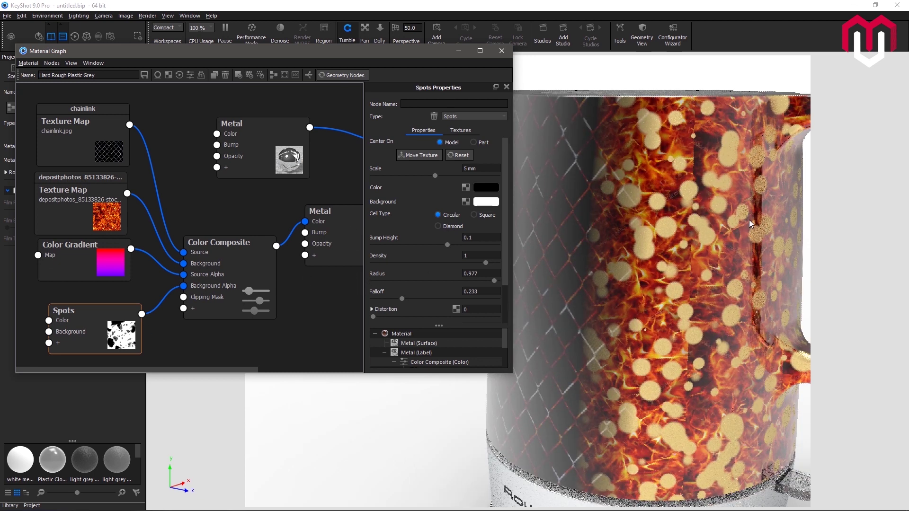
pyautogui.scroll(2, 749, 220)
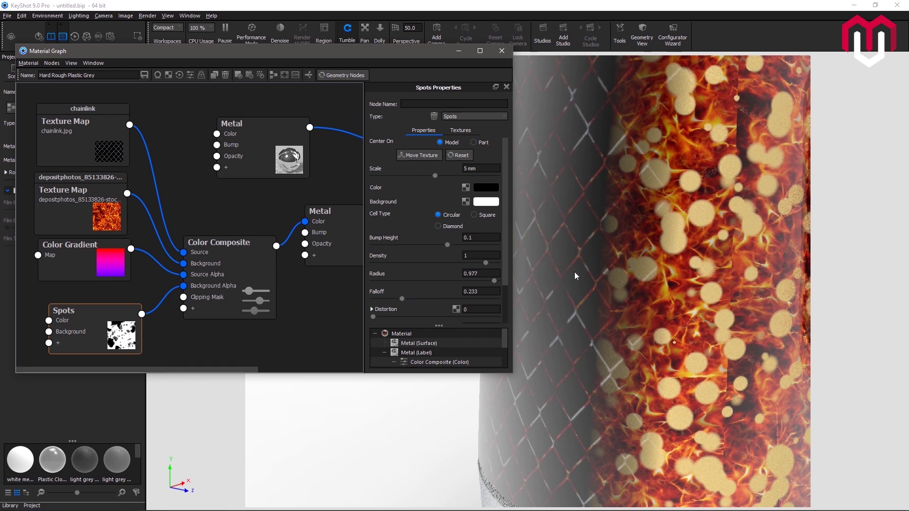
pyautogui.moveTo(681, 230); pyautogui.dragTo(413, 349)
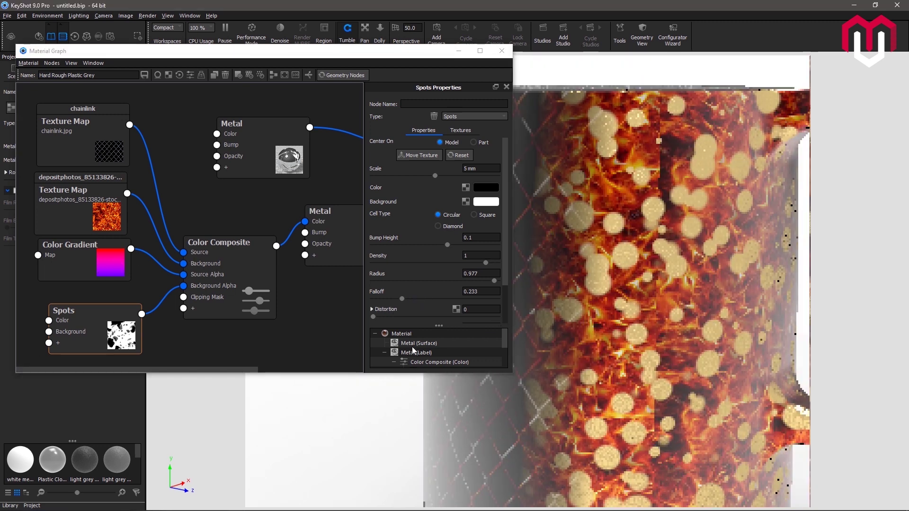
pyautogui.moveTo(86, 312); pyautogui.dragTo(67, 311)
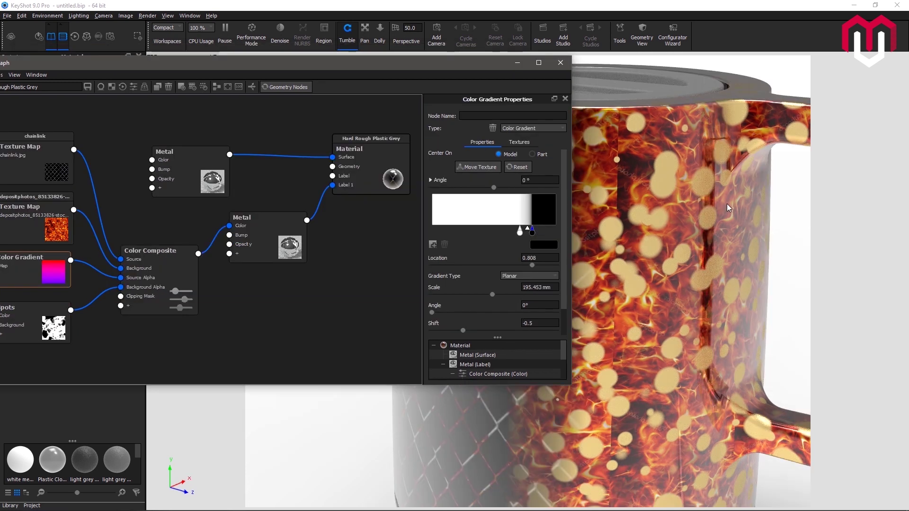
pyautogui.moveTo(727, 204); pyautogui.dragTo(699, 237)
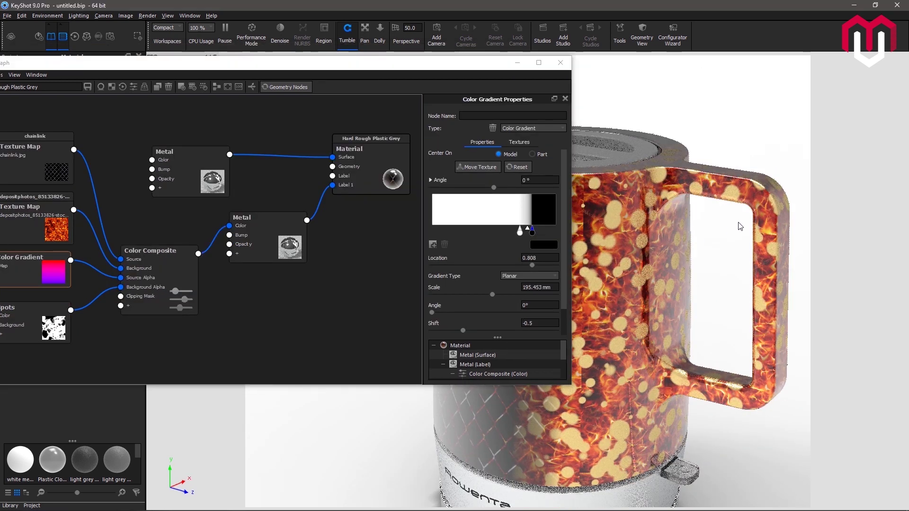
pyautogui.moveTo(749, 220); pyautogui.dragTo(769, 213)
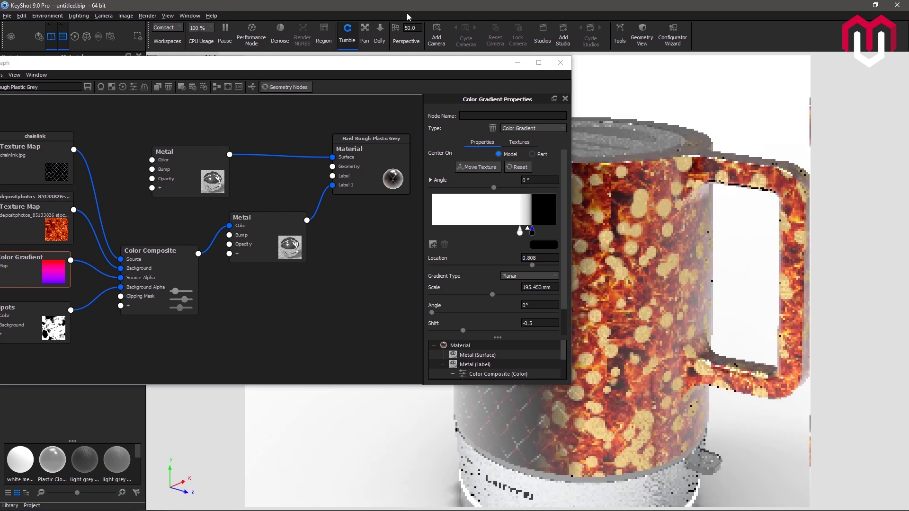
# Move the surface Metal node up and open its properties to check the gold base showing through the spots.
pyautogui.click(368, 69)
pyautogui.moveTo(324, 62); pyautogui.dragTo(254, 92)
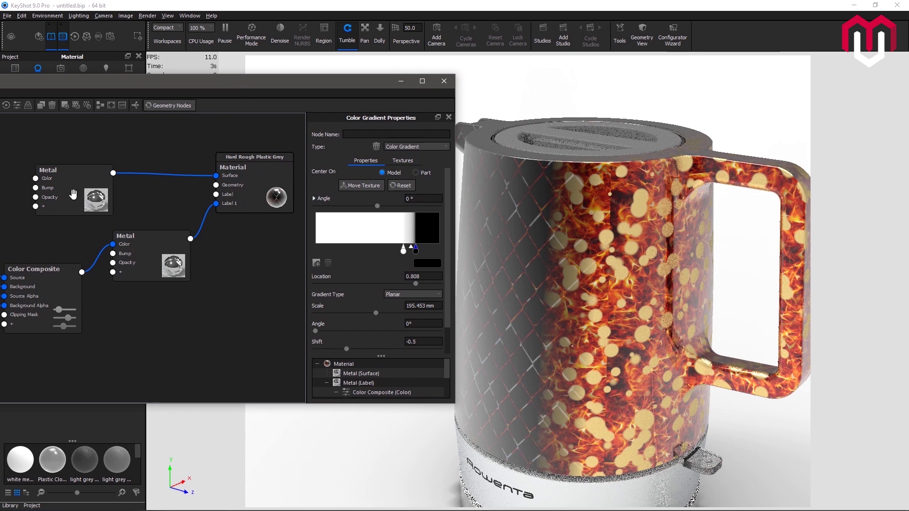
pyautogui.moveTo(73, 195); pyautogui.dragTo(108, 169)
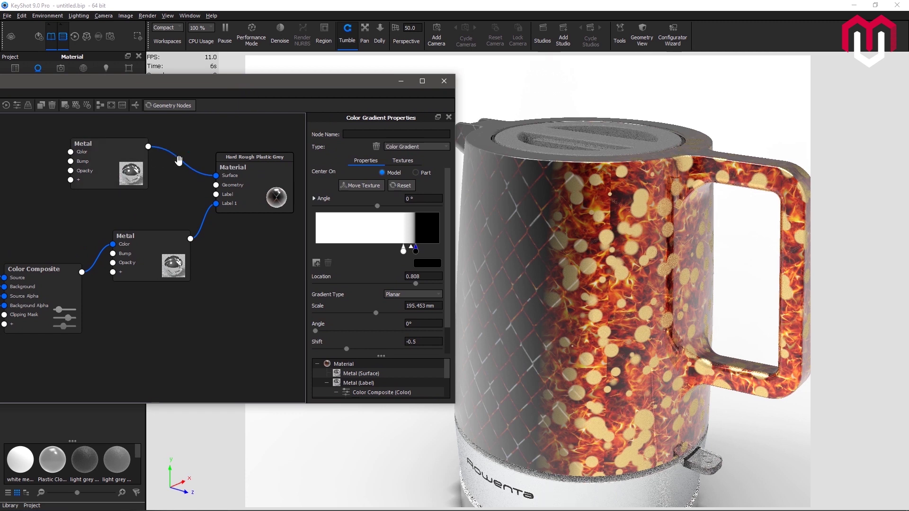
pyautogui.click(107, 161)
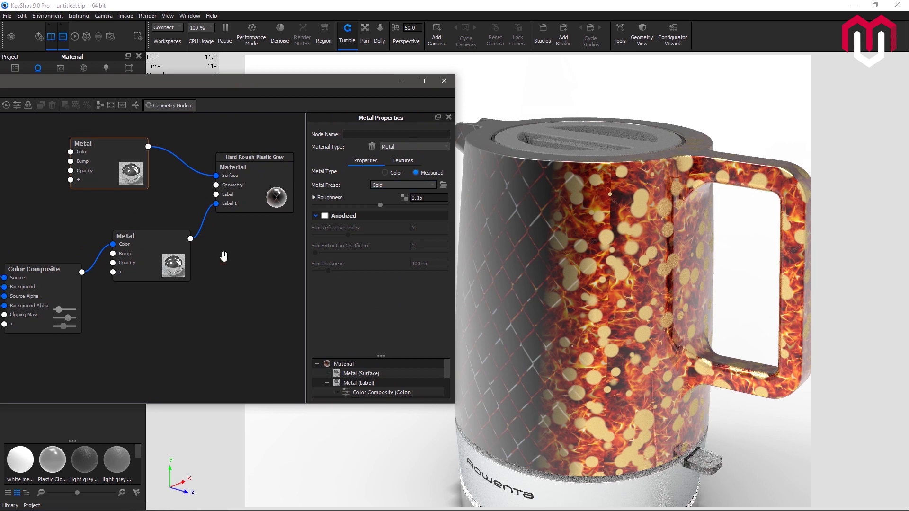
# Bring all connected texture nodes into view, open the Color Composite's properties, and move the chainlink node slightly up.
pyautogui.scroll(-2, 224, 256)
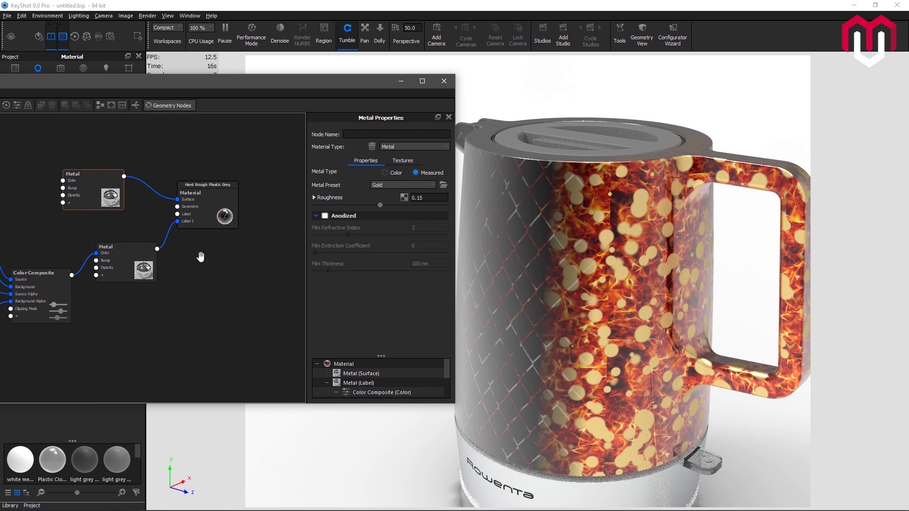
pyautogui.moveTo(285, 86); pyautogui.dragTo(435, 79)
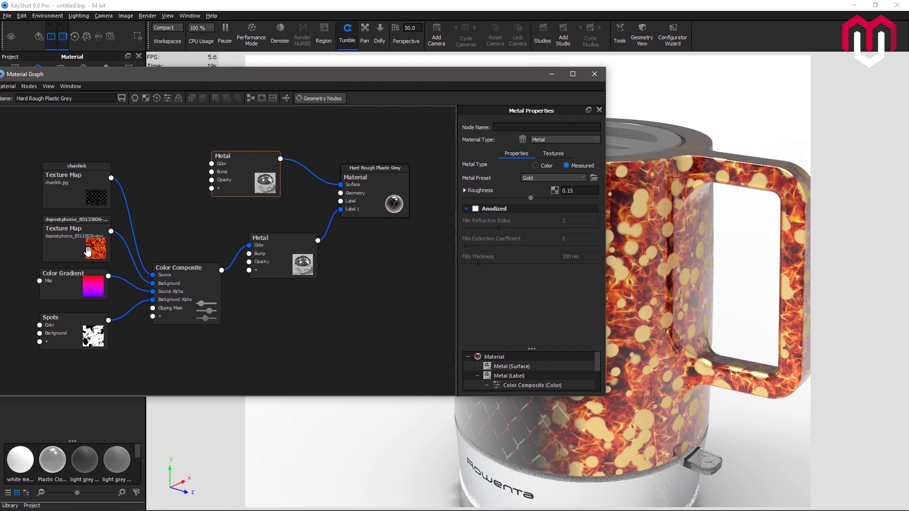
pyautogui.scroll(1, 89, 252)
pyautogui.moveTo(88, 252); pyautogui.dragTo(85, 254)
pyautogui.moveTo(164, 326); pyautogui.dragTo(166, 322)
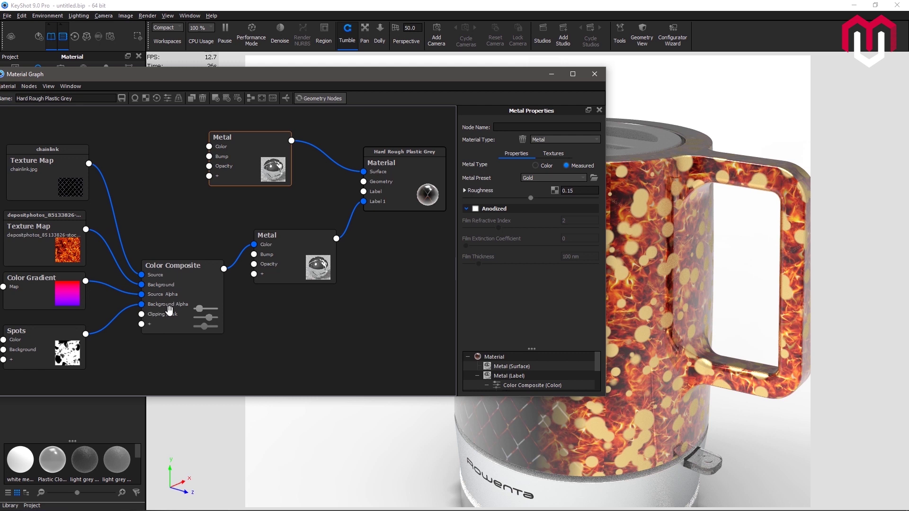
pyautogui.click(159, 309)
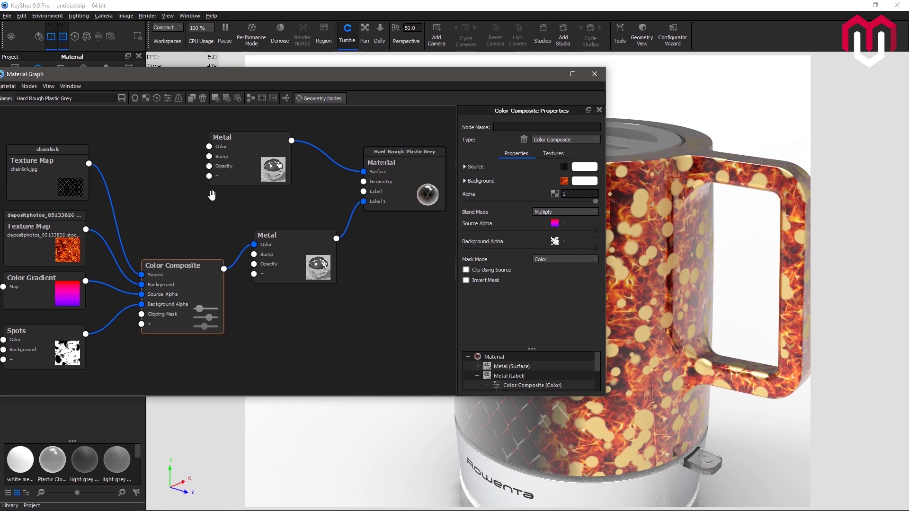
pyautogui.moveTo(64, 181); pyautogui.dragTo(60, 173)
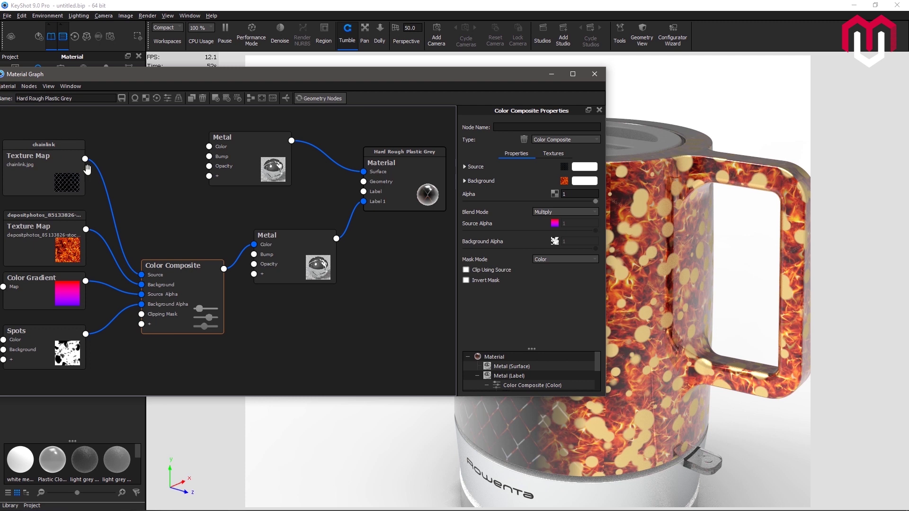
pyautogui.moveTo(490, 76); pyautogui.dragTo(732, 268)
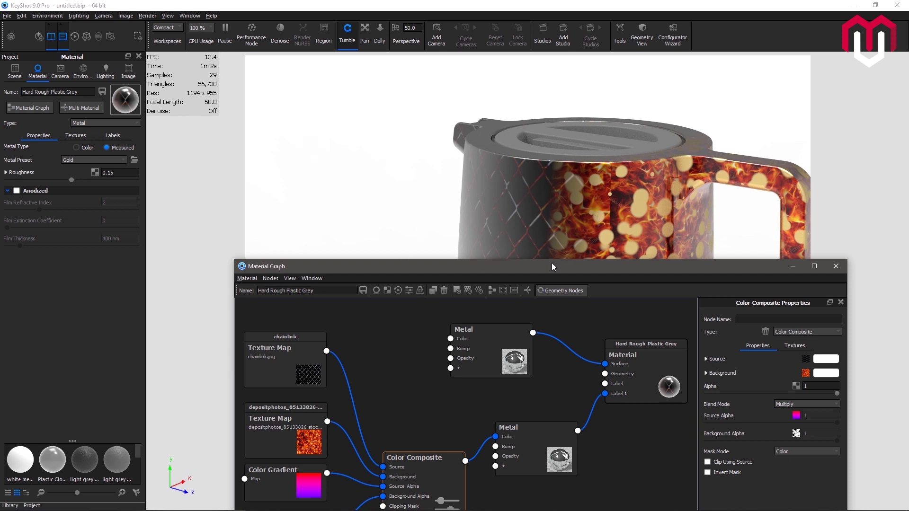
pyautogui.moveTo(553, 266); pyautogui.dragTo(360, 125)
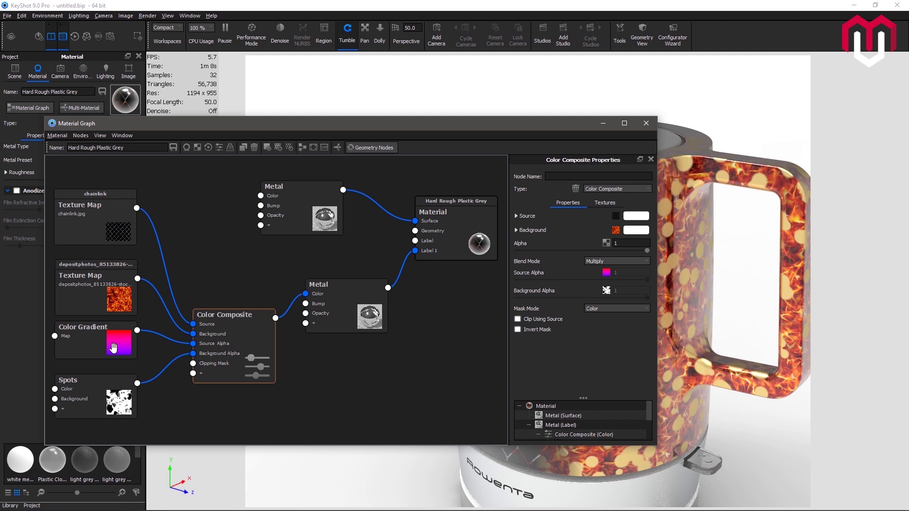
pyautogui.moveTo(490, 127); pyautogui.dragTo(148, 149)
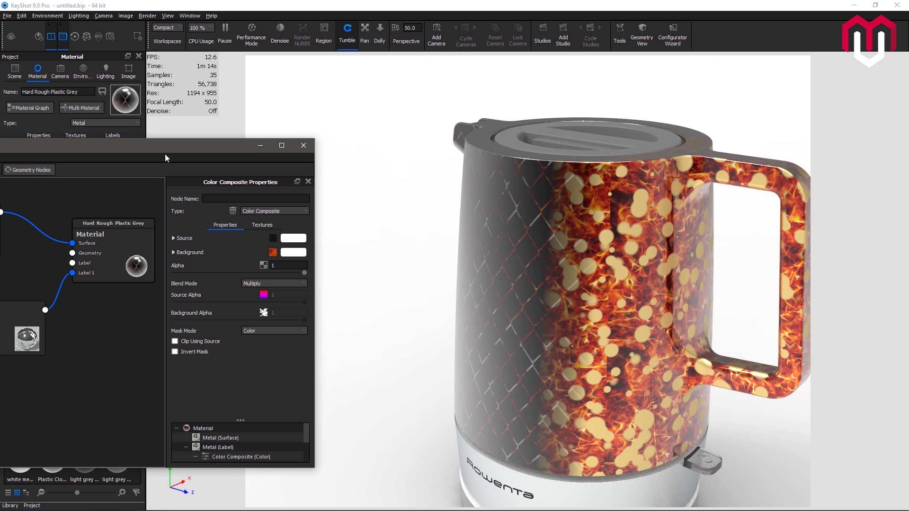
pyautogui.moveTo(166, 157); pyautogui.dragTo(500, 119)
# Move the Color Composite node up towards the label's Metal node and reposition the Color Gradient and Spots nodes.
pyautogui.click(210, 358)
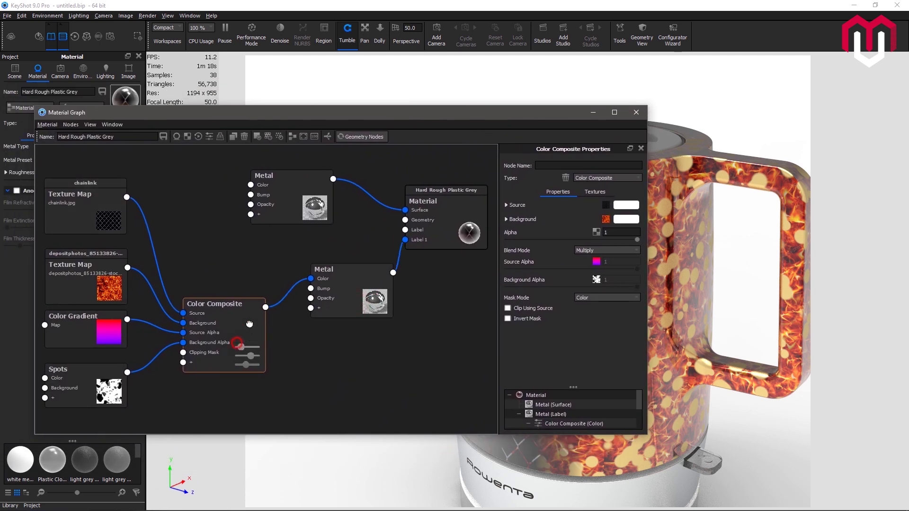
pyautogui.moveTo(249, 324); pyautogui.dragTo(264, 303)
pyautogui.moveTo(85, 339); pyautogui.dragTo(85, 341)
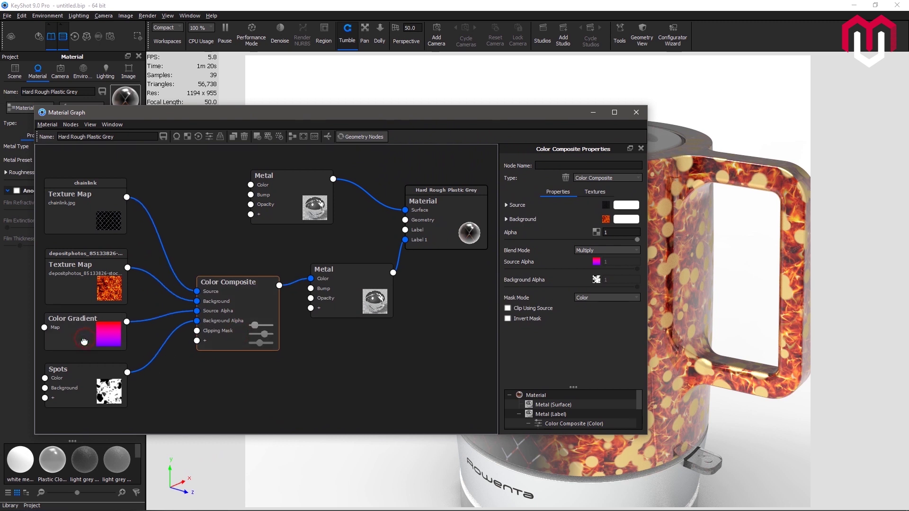
pyautogui.moveTo(91, 297); pyautogui.dragTo(78, 330)
pyautogui.moveTo(100, 387); pyautogui.dragTo(98, 388)
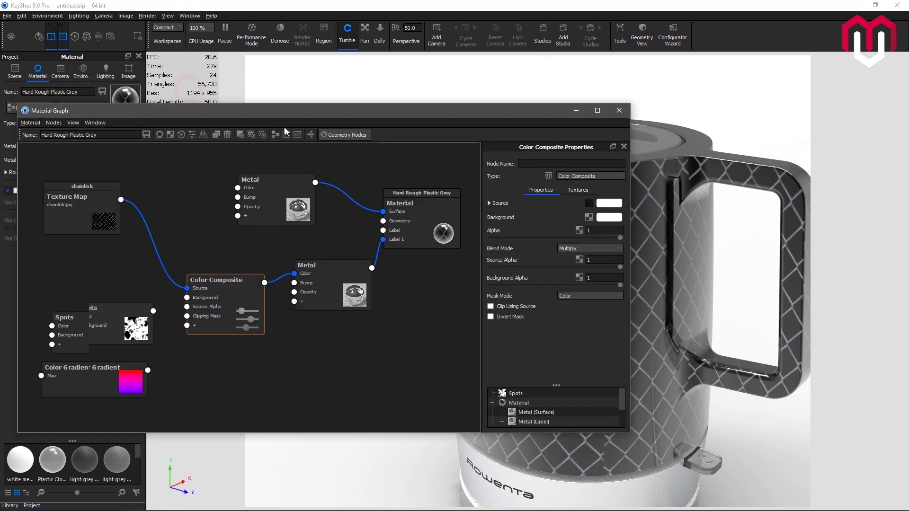
# Connect the Spots node to the Color Composite's Clipping Mask, with only the chainlink texture as its source.
pyautogui.moveTo(189, 92); pyautogui.dragTo(158, 88)
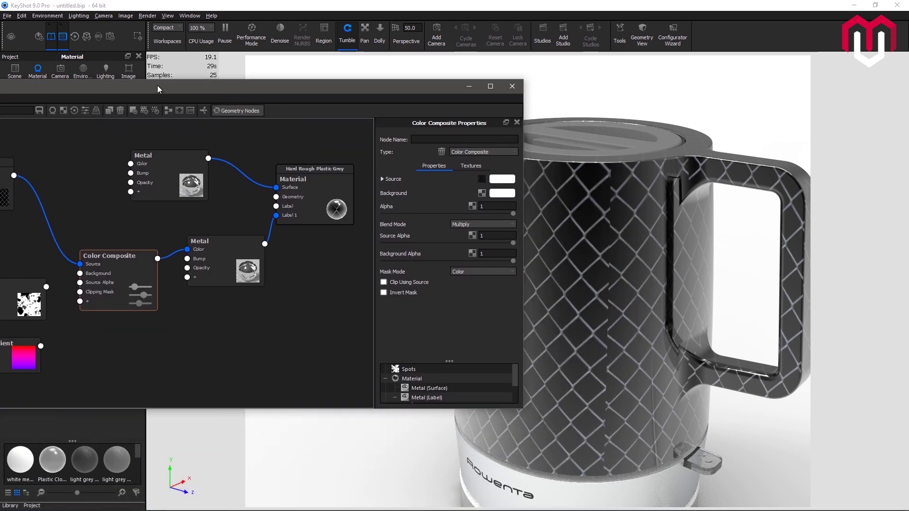
pyautogui.scroll(-2, 59, 216)
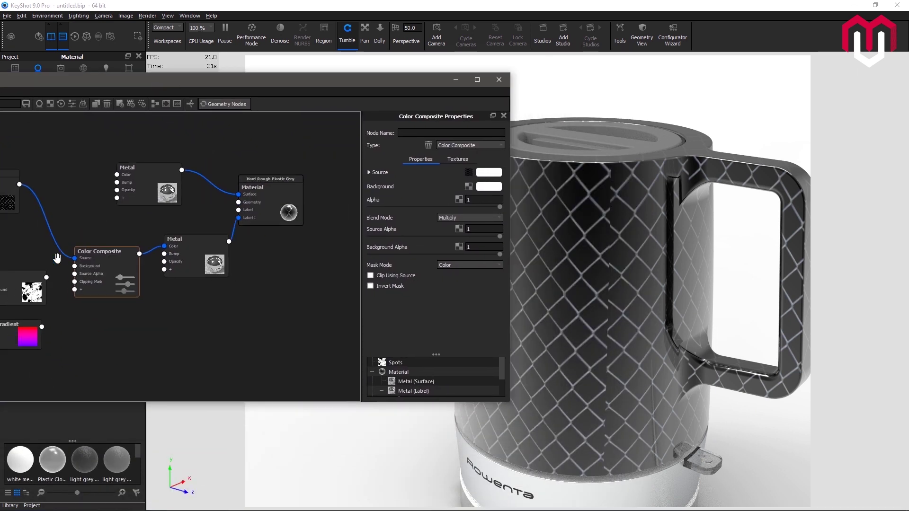
pyautogui.scroll(2, 127, 257)
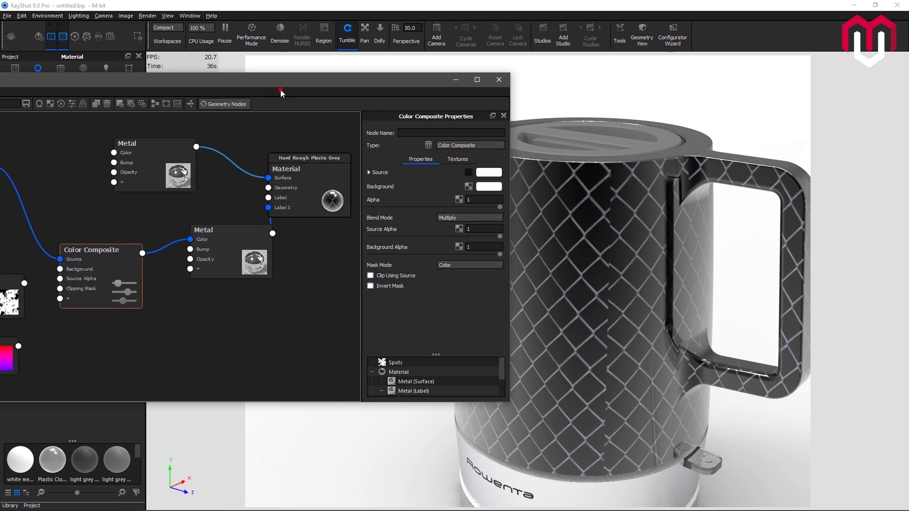
pyautogui.moveTo(282, 79); pyautogui.dragTo(351, 38)
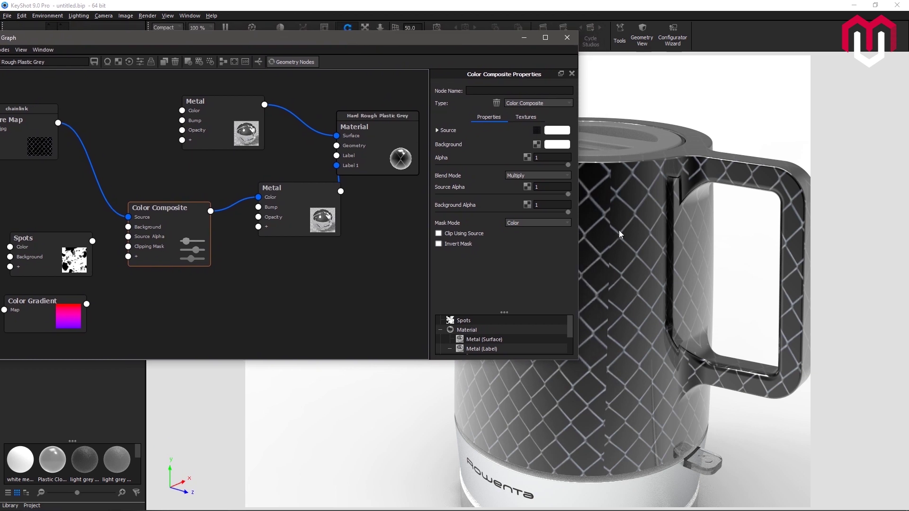
pyautogui.moveTo(72, 249); pyautogui.dragTo(128, 247)
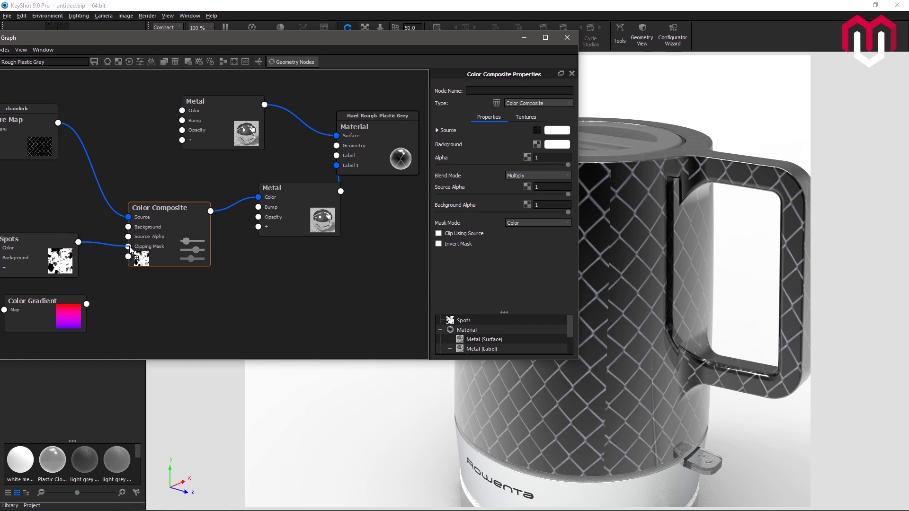
# Move the chainlink node closer to the Color Composite, open the Spots properties, and nudge the surface Metal and Material nodes.
pyautogui.moveTo(29, 128); pyautogui.dragTo(53, 189)
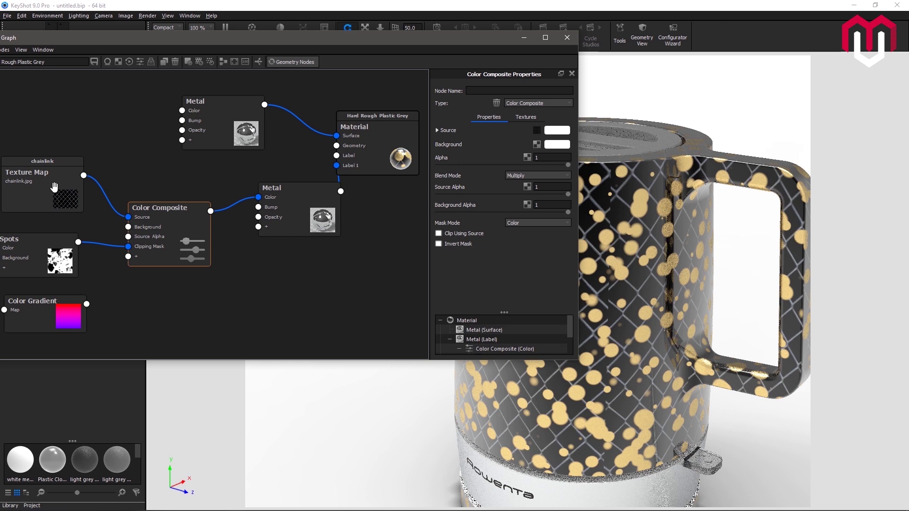
pyautogui.click(39, 253)
pyautogui.doubleClick(39, 252)
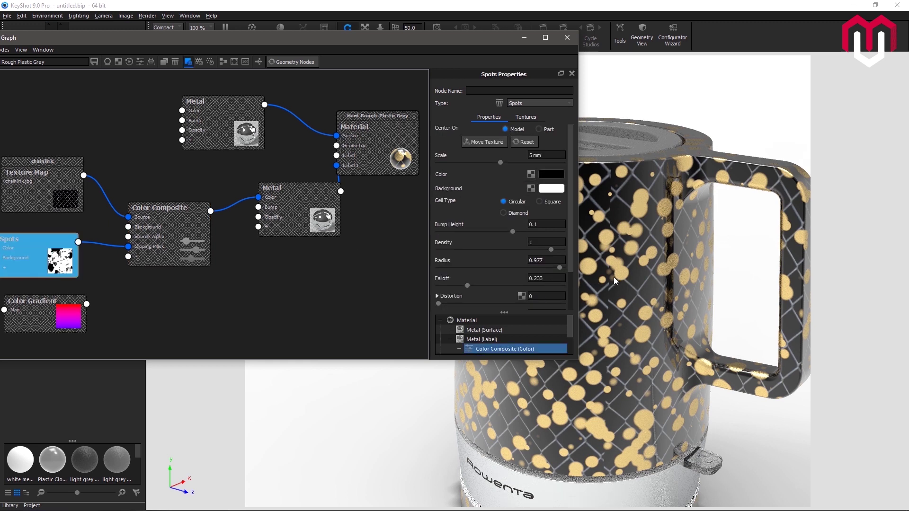
pyautogui.press('Escape')
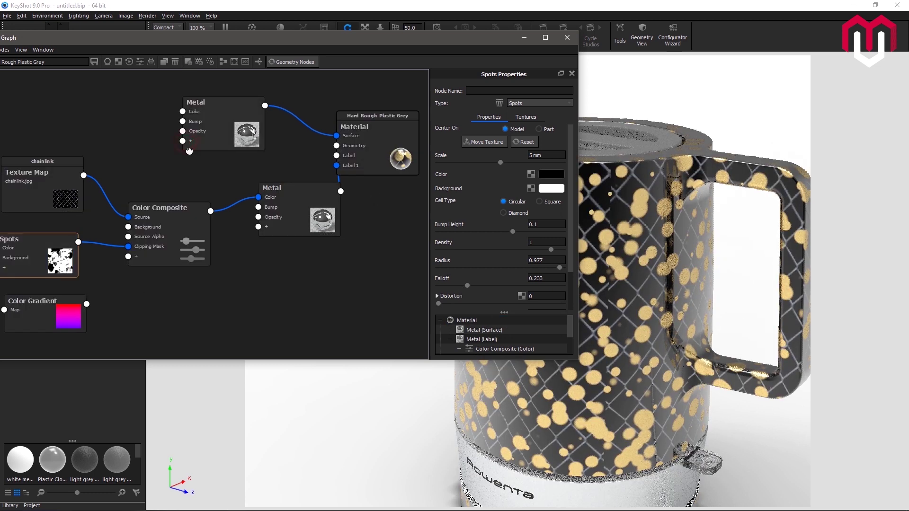
pyautogui.moveTo(212, 127); pyautogui.dragTo(211, 129)
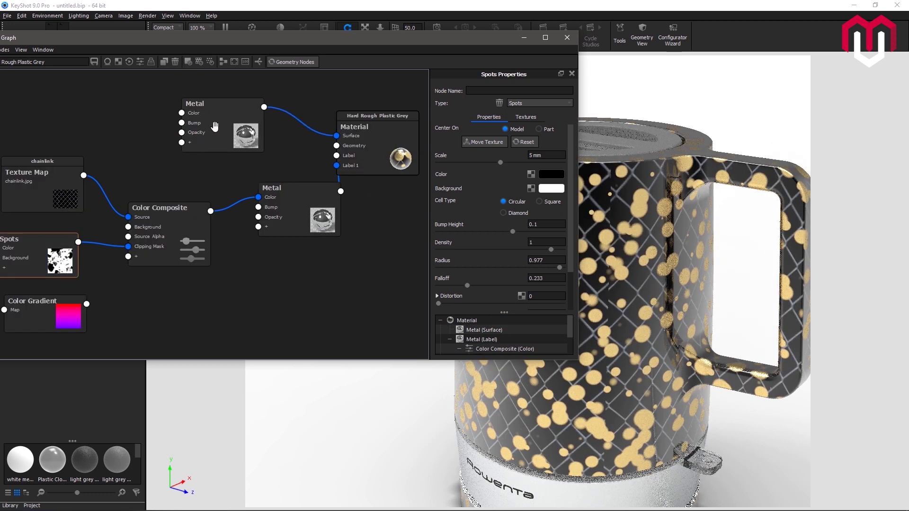
pyautogui.moveTo(390, 142); pyautogui.dragTo(402, 142)
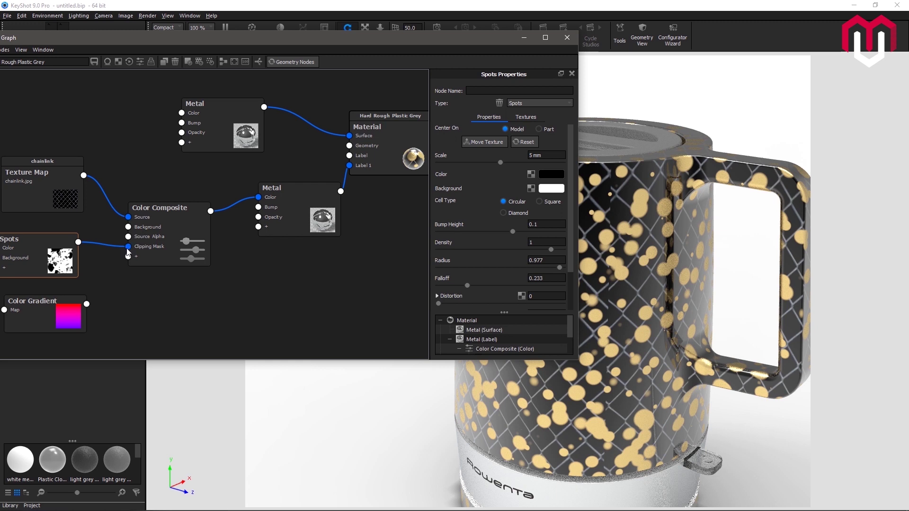
# Compare the Spots texture as the Color Composite's Source Alpha and Clipping Mask, leaving it on Source Alpha, and reposition the label's Metal node.
pyautogui.moveTo(127, 247); pyautogui.dragTo(128, 236)
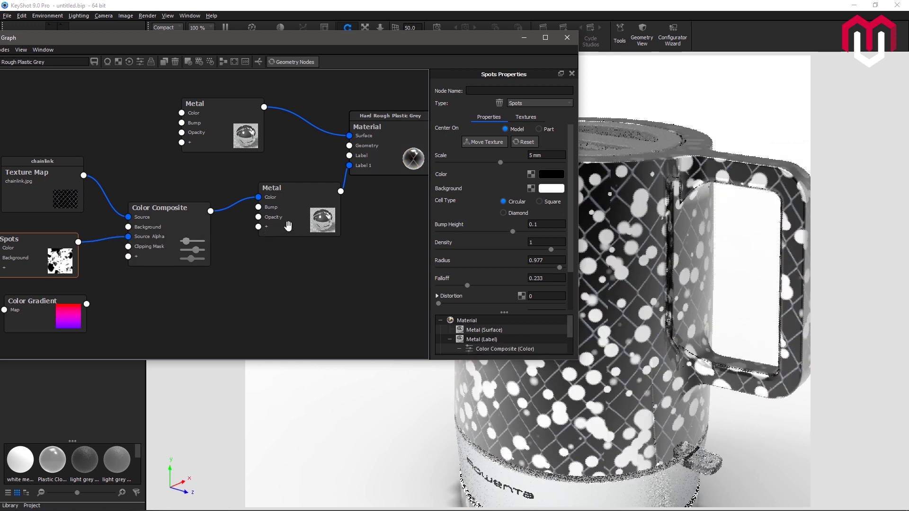
pyautogui.moveTo(290, 191); pyautogui.dragTo(277, 197)
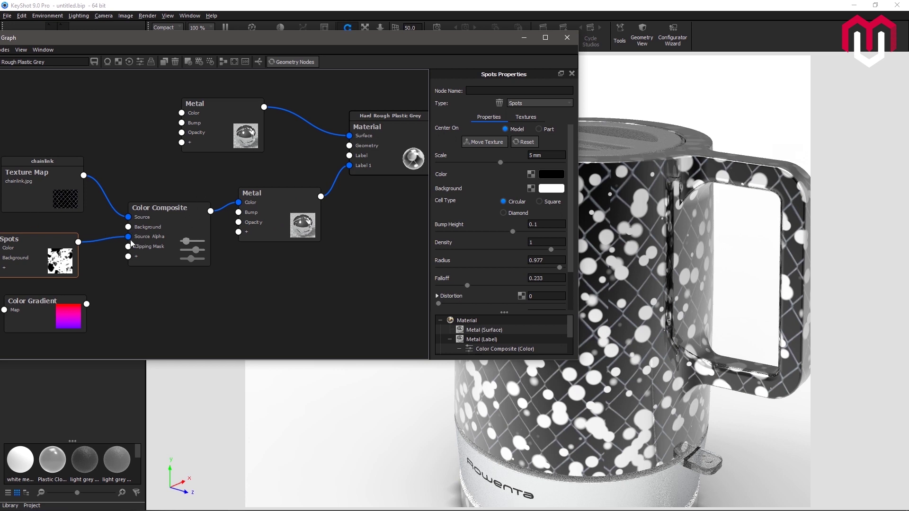
pyautogui.moveTo(128, 238); pyautogui.dragTo(128, 246)
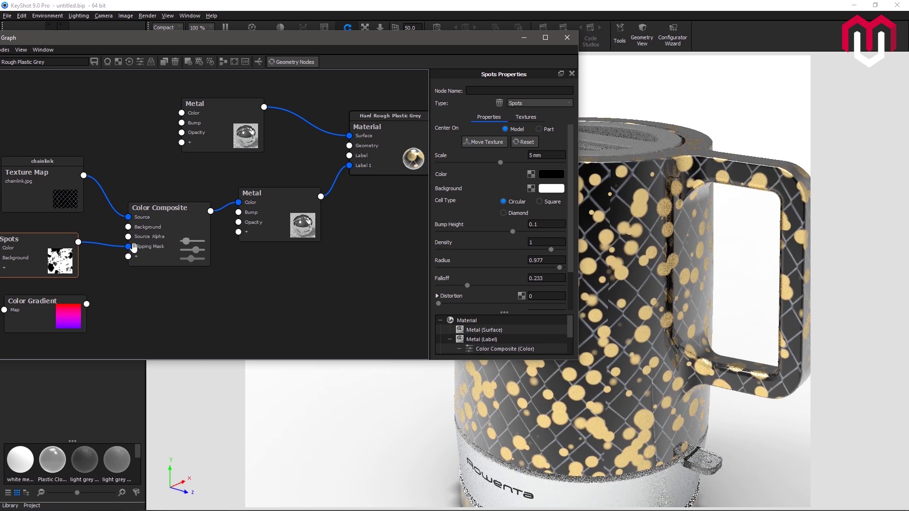
pyautogui.moveTo(128, 246); pyautogui.dragTo(129, 236)
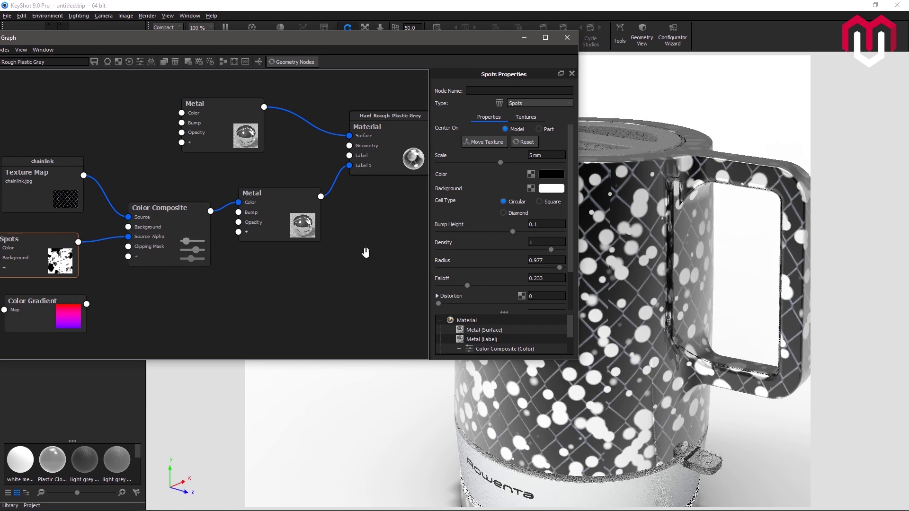
pyautogui.moveTo(283, 216); pyautogui.dragTo(293, 222)
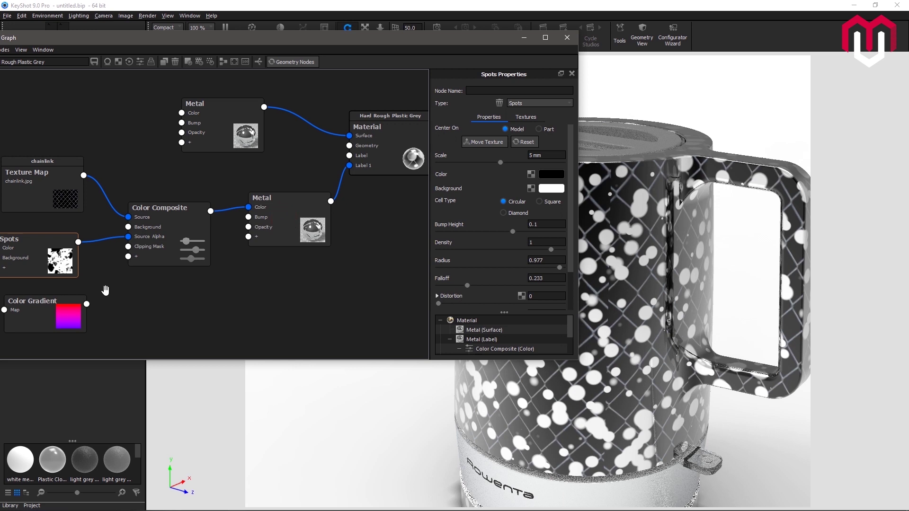
# Connect the Color Gradient to the Color Composite's Clipping Mask and uncover more of the kettle to check the blend.
pyautogui.moveTo(101, 270); pyautogui.dragTo(128, 246)
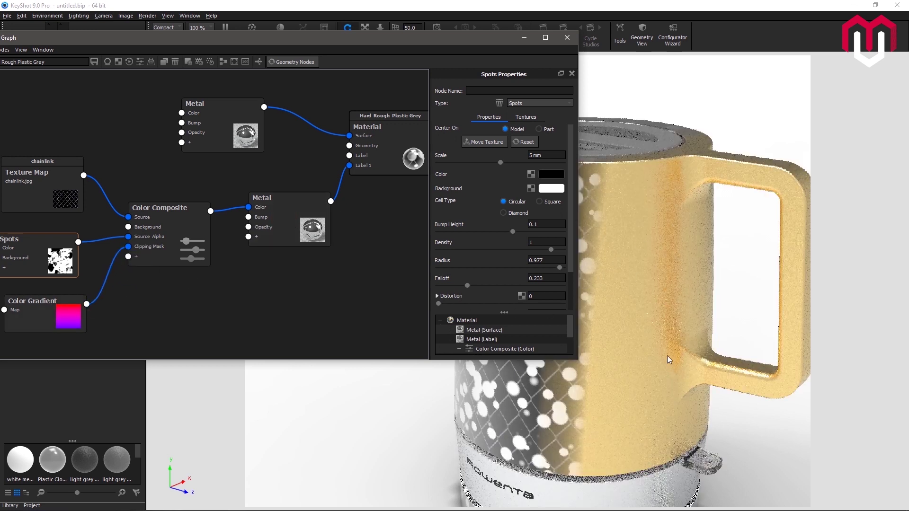
pyautogui.moveTo(428, 40); pyautogui.dragTo(386, 40)
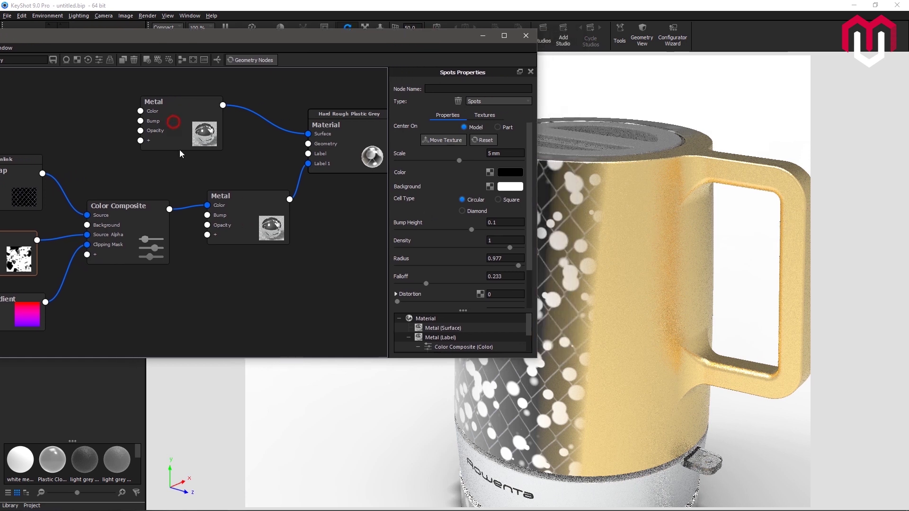
pyautogui.moveTo(173, 123); pyautogui.dragTo(180, 108)
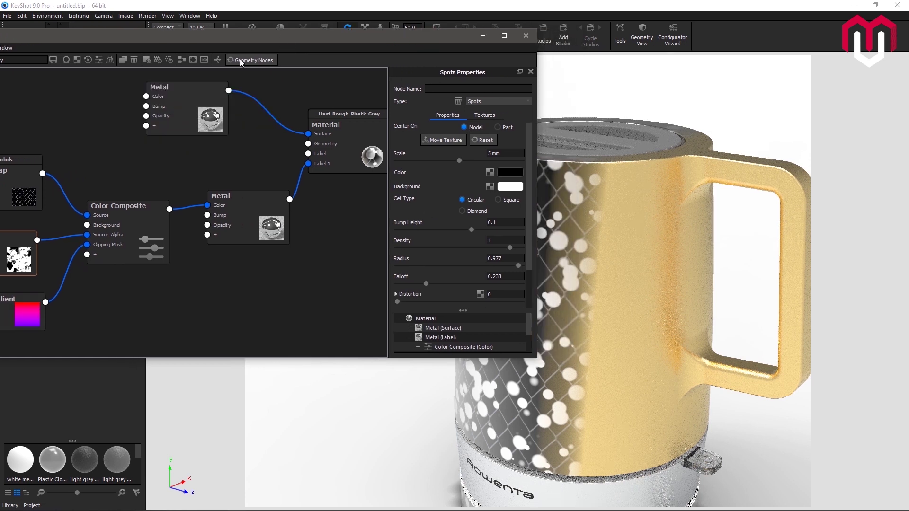
pyautogui.moveTo(230, 36); pyautogui.dragTo(263, 30)
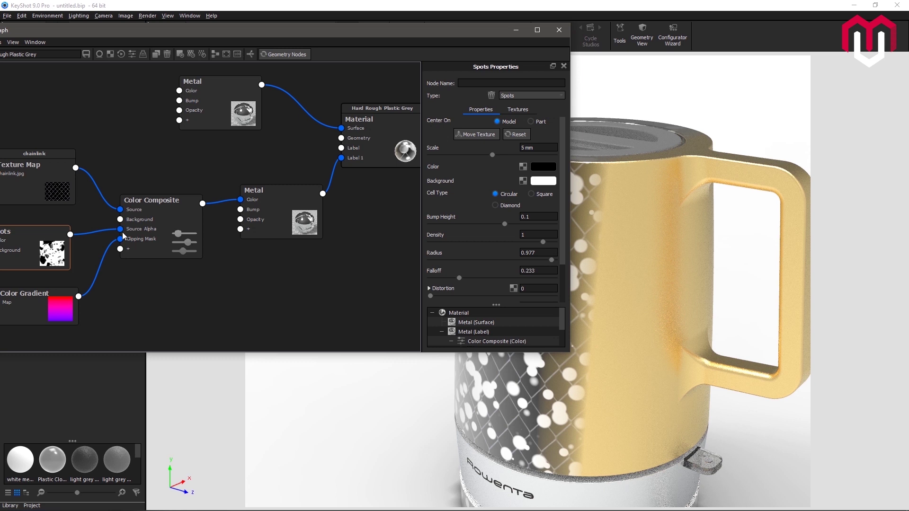
# Swap the two connections so Spots feeds the Clipping Mask and Color Gradient feeds the Source Alpha of the Color Composite.
pyautogui.moveTo(120, 230); pyautogui.dragTo(120, 239)
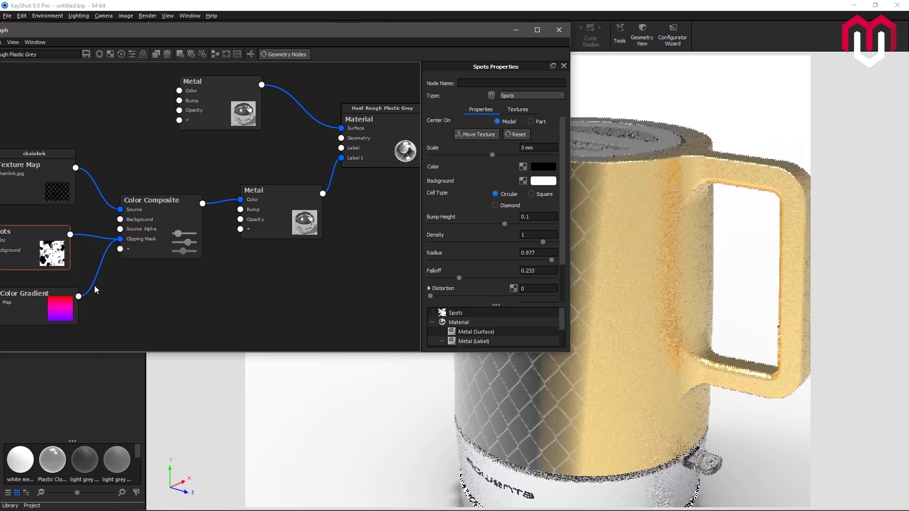
pyautogui.moveTo(81, 294); pyautogui.dragTo(120, 229)
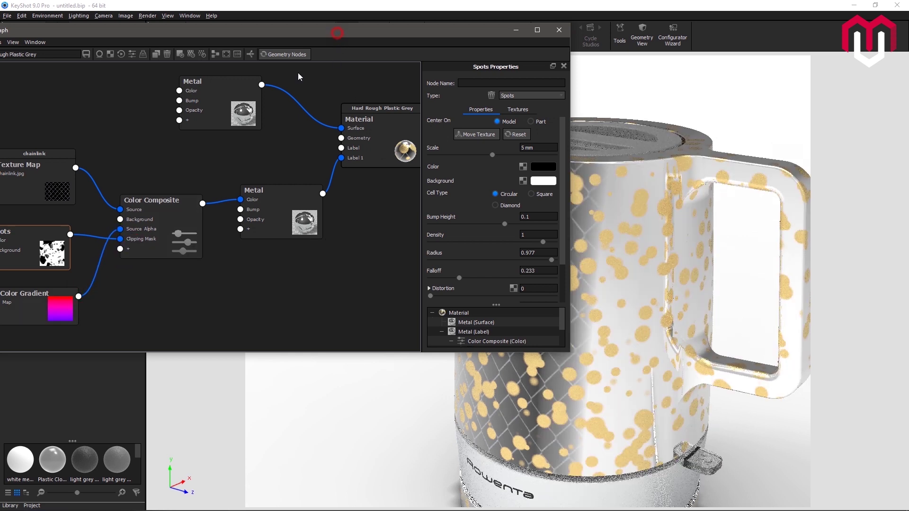
pyautogui.moveTo(338, 34); pyautogui.dragTo(319, 84)
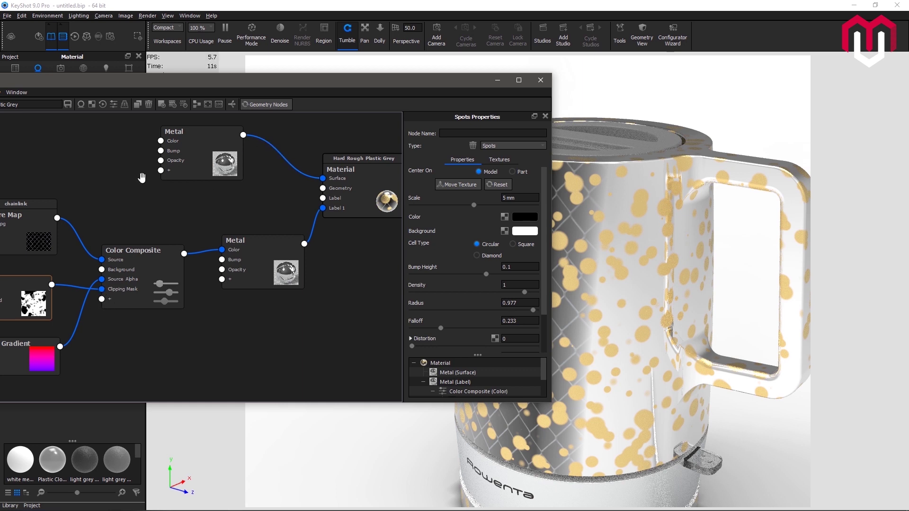
pyautogui.moveTo(84, 461); pyautogui.dragTo(69, 417)
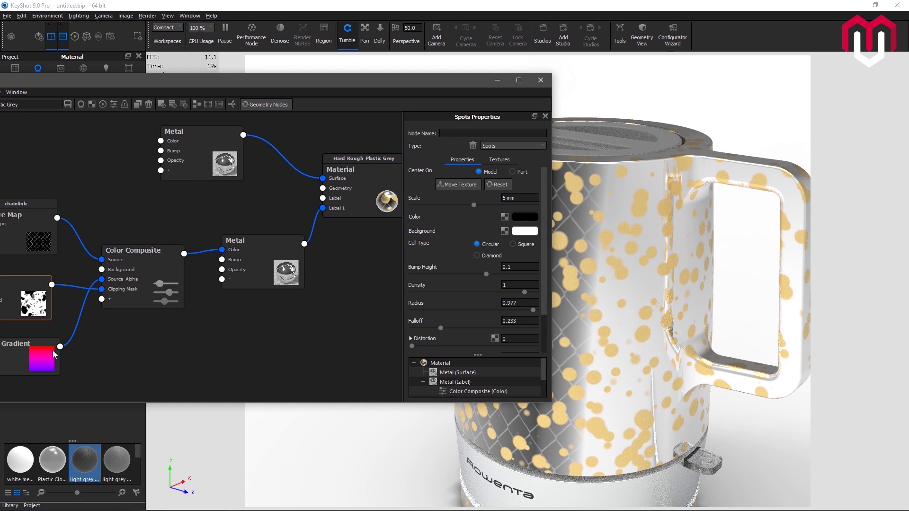
pyautogui.moveTo(46, 363); pyautogui.dragTo(54, 364)
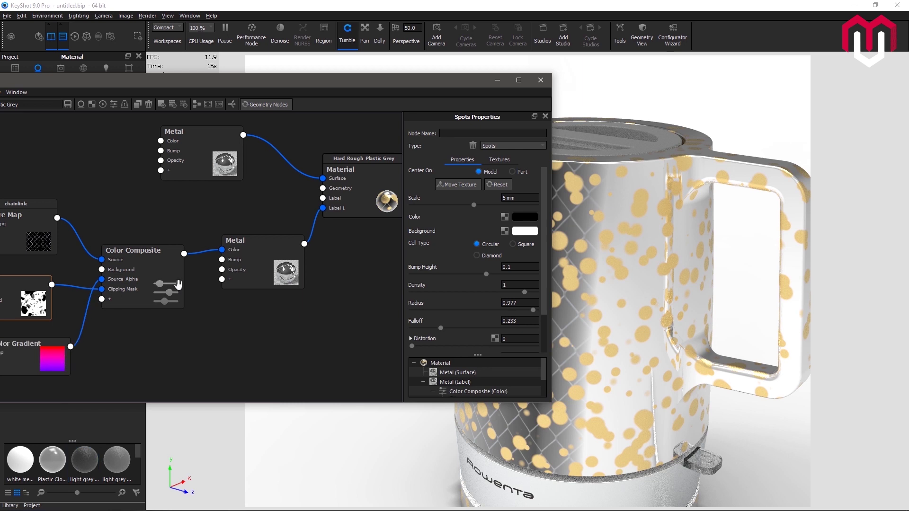
pyautogui.moveTo(248, 264); pyautogui.dragTo(249, 269)
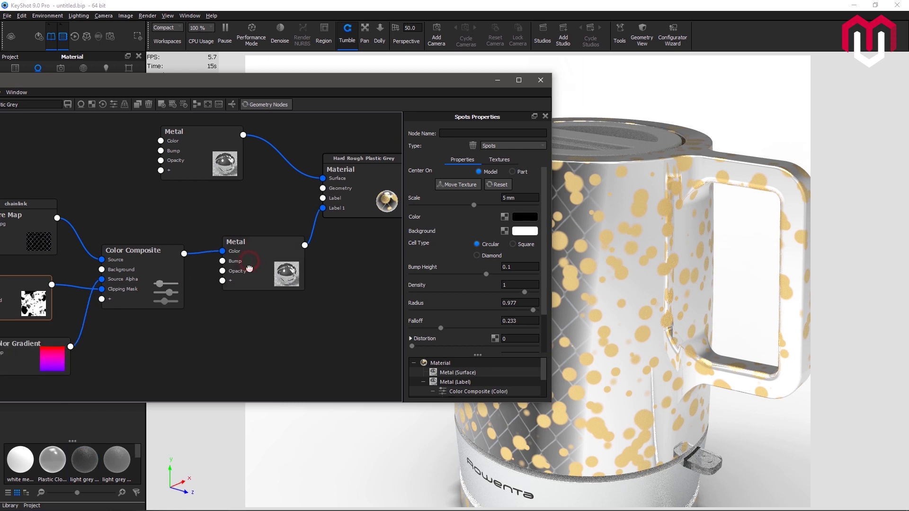
# Disconnect the chainlink, Spots and Color Gradient textures from the Color Composite and rearrange the surrounding nodes.
pyautogui.moveTo(103, 265)
pyautogui.mouseDown()
pyautogui.moveTo(103, 298)
pyautogui.moveTo(104, 284)
pyautogui.moveTo(107, 293)
pyautogui.moveTo(78, 287)
pyautogui.moveTo(93, 259)
pyautogui.moveTo(113, 259)
pyautogui.mouseUp()
pyautogui.click(98, 262)
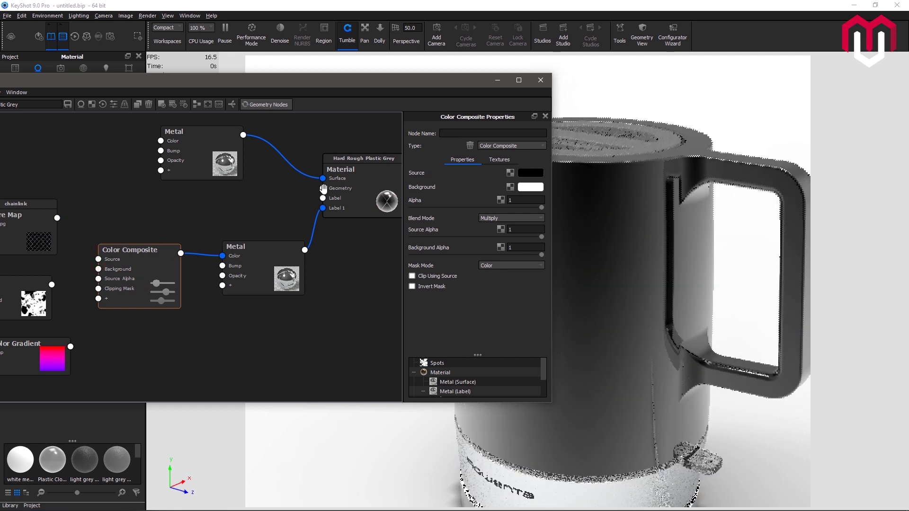
pyautogui.moveTo(356, 192); pyautogui.dragTo(361, 205)
pyautogui.moveTo(268, 263); pyautogui.dragTo(257, 250)
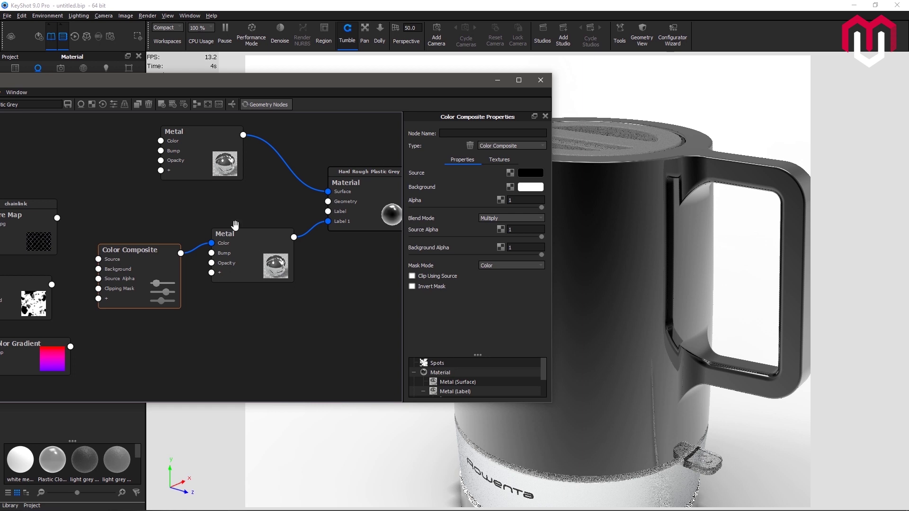
pyautogui.moveTo(191, 150); pyautogui.dragTo(189, 170)
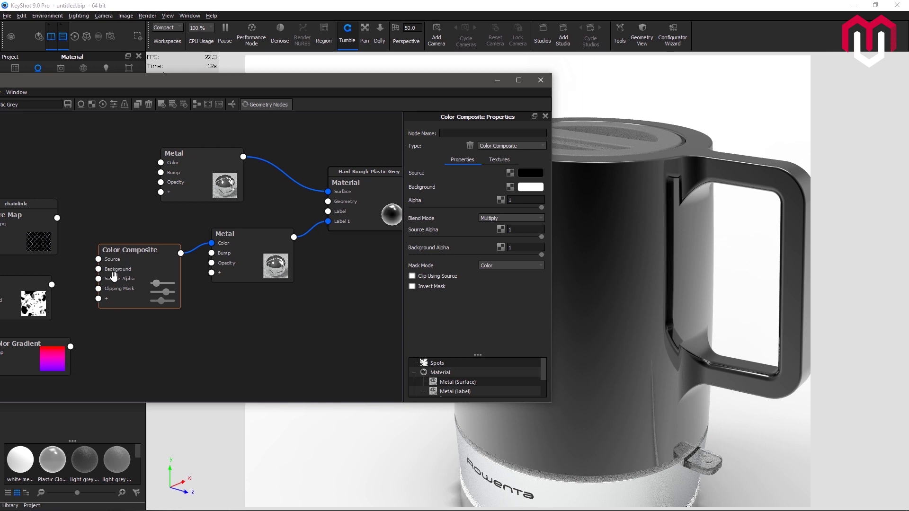
pyautogui.moveTo(197, 180); pyautogui.dragTo(199, 188)
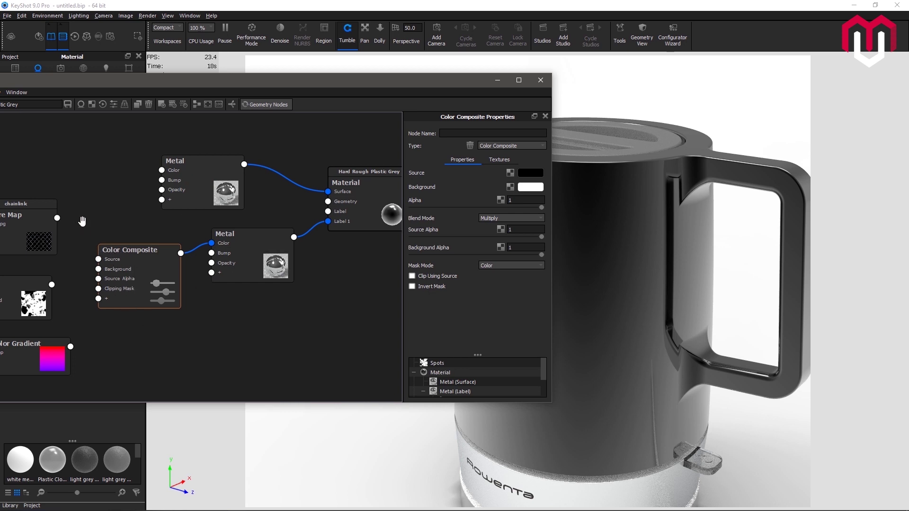
pyautogui.moveTo(50, 227); pyautogui.dragTo(56, 228)
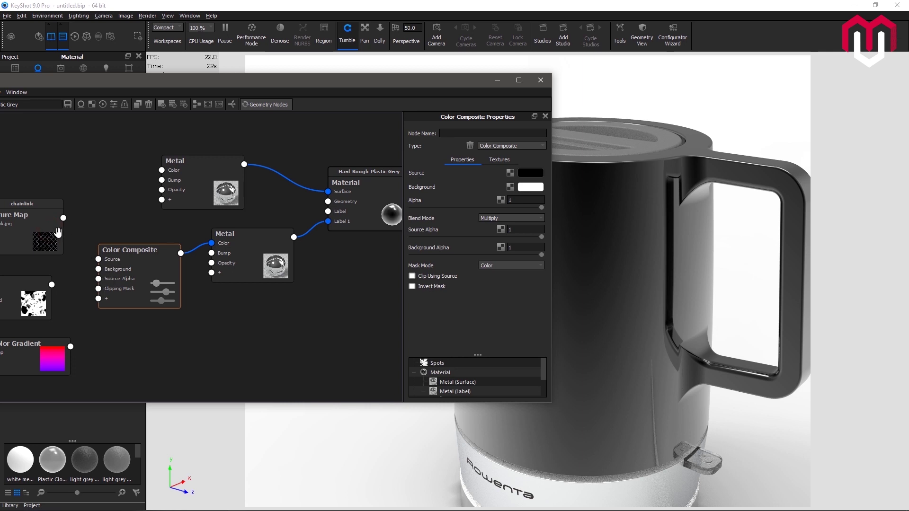
pyautogui.moveTo(33, 229); pyautogui.dragTo(33, 237)
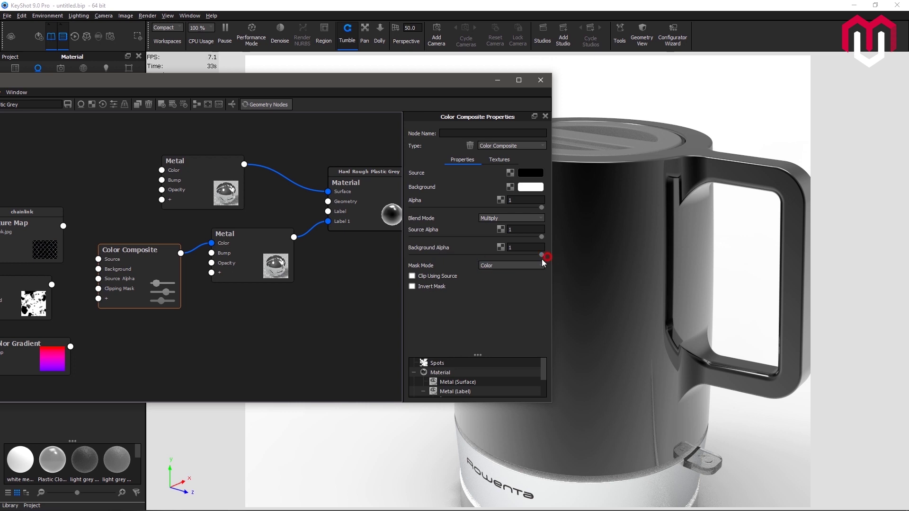
# Try a Background Alpha of 0.832, restore it to 1, and review the Color Composite's Blend Mode and Mask Mode options.
pyautogui.moveTo(520, 255); pyautogui.dragTo(542, 254)
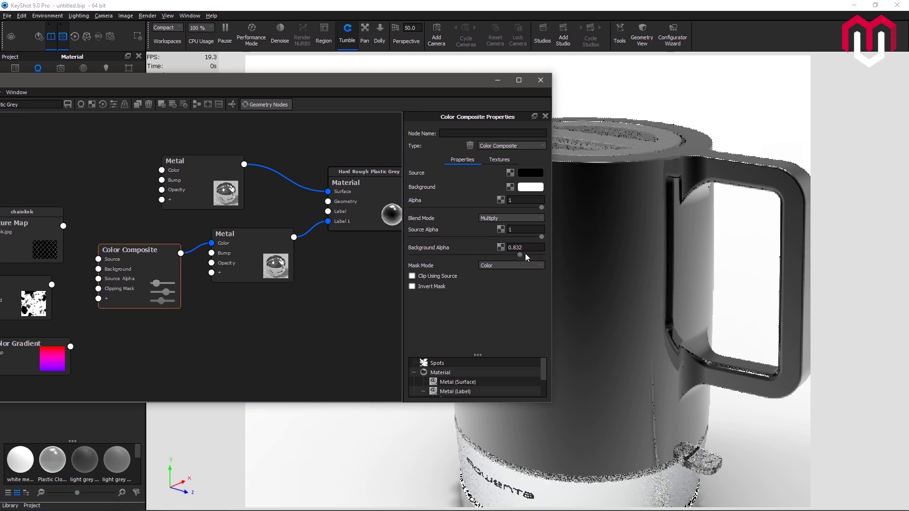
pyautogui.click(498, 217)
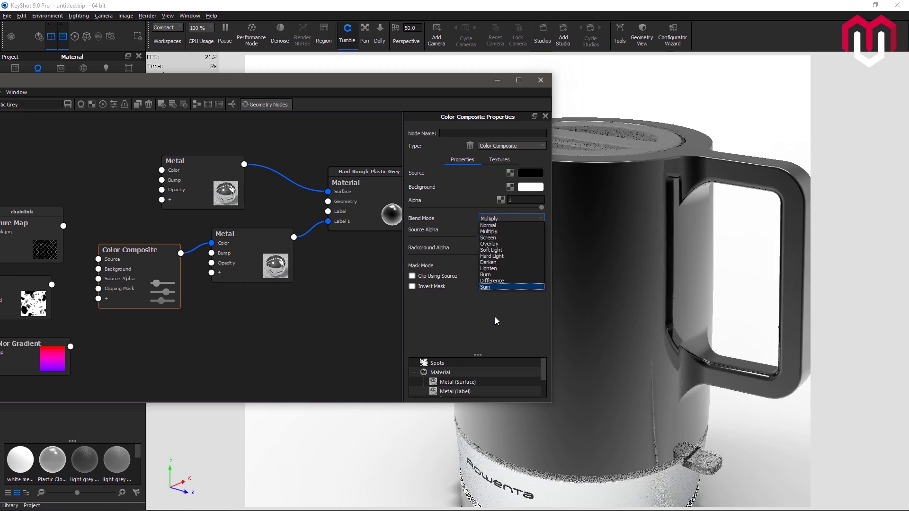
pyautogui.click(495, 317)
pyautogui.click(500, 269)
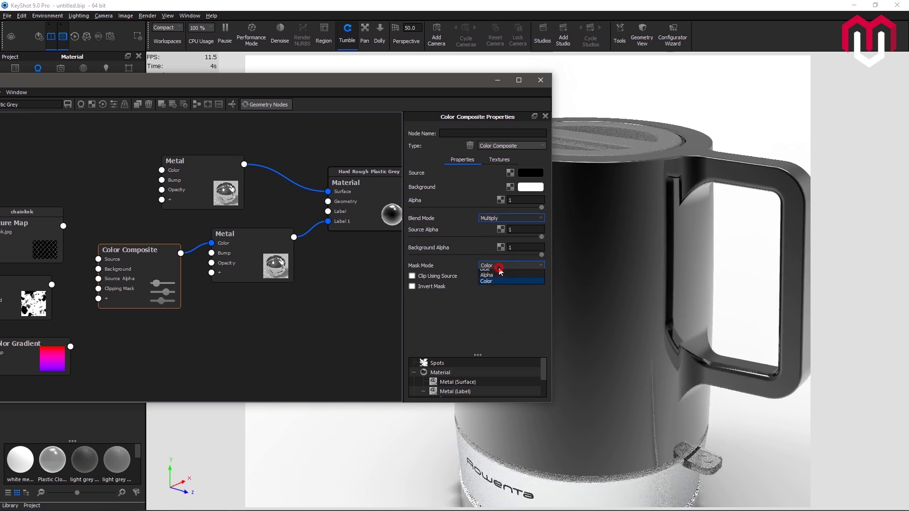
pyautogui.click(419, 331)
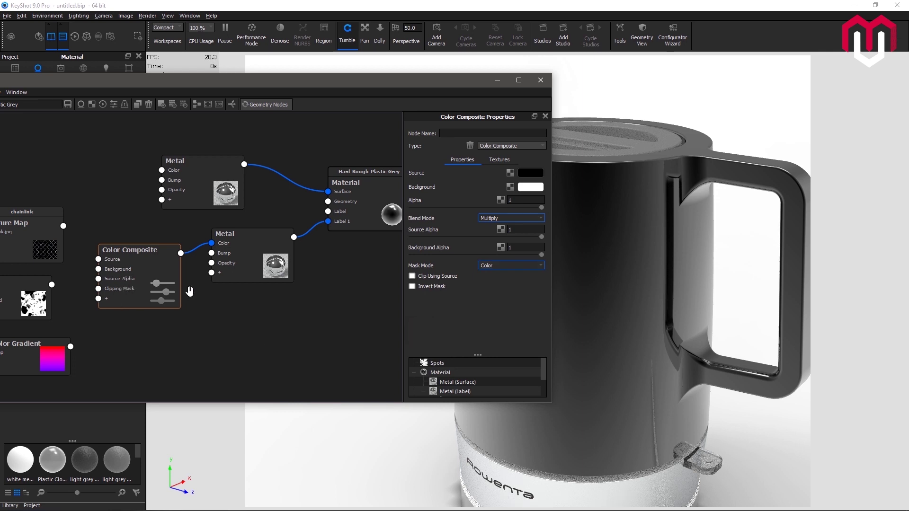
# Reposition the nodes and connect chainlink as the Color Composite's Source, Color Gradient as its Background and Spots as its Source Alpha.
pyautogui.moveTo(171, 282); pyautogui.dragTo(165, 296)
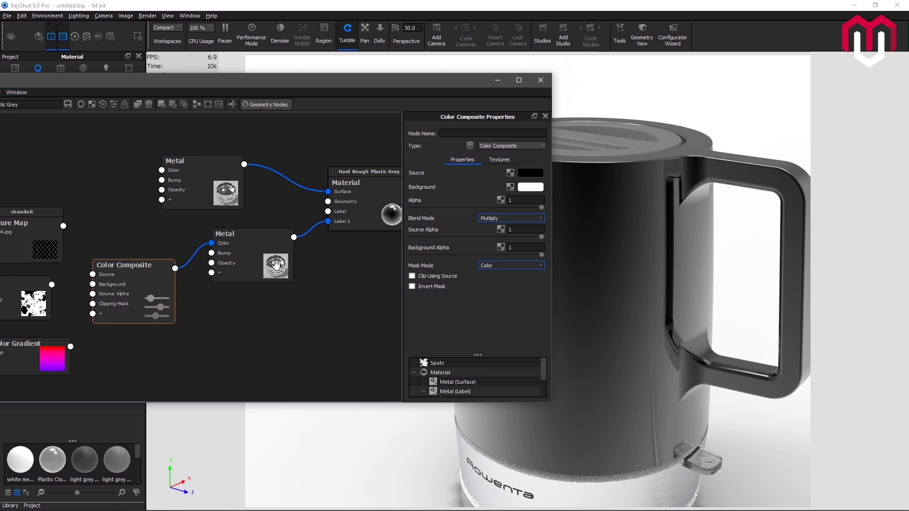
pyautogui.moveTo(276, 265); pyautogui.dragTo(279, 270)
pyautogui.moveTo(226, 191); pyautogui.dragTo(225, 191)
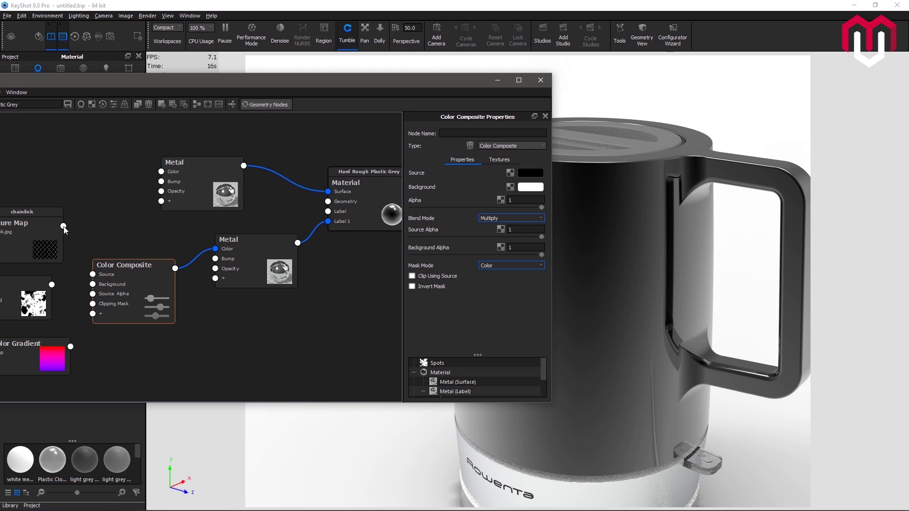
pyautogui.moveTo(96, 277); pyautogui.dragTo(93, 275)
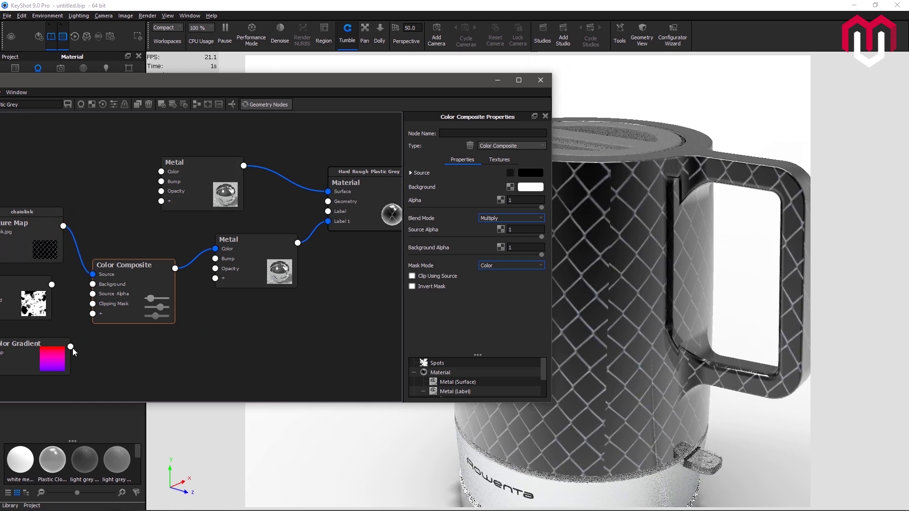
pyautogui.moveTo(72, 348); pyautogui.dragTo(93, 294)
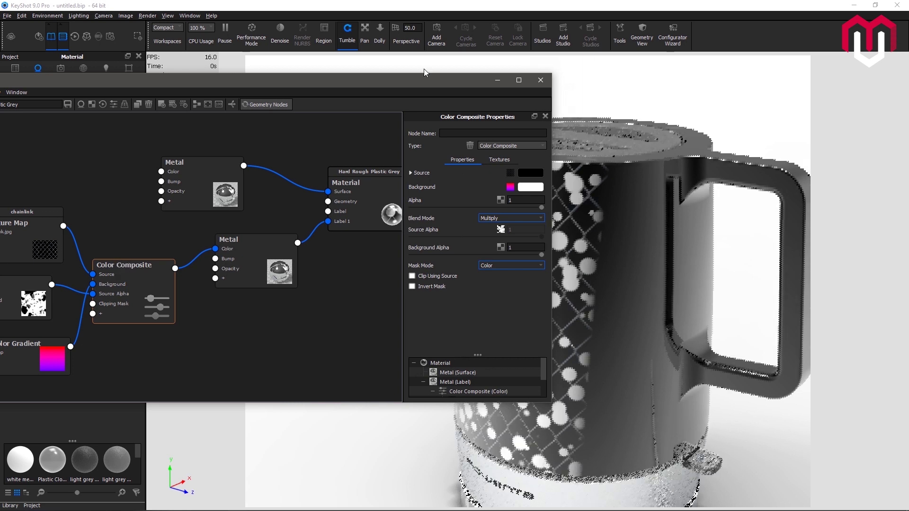
# Connect the Color Composite to the label Metal's Roughness and remove its connection to the Color input.
pyautogui.moveTo(424, 77); pyautogui.dragTo(374, 74)
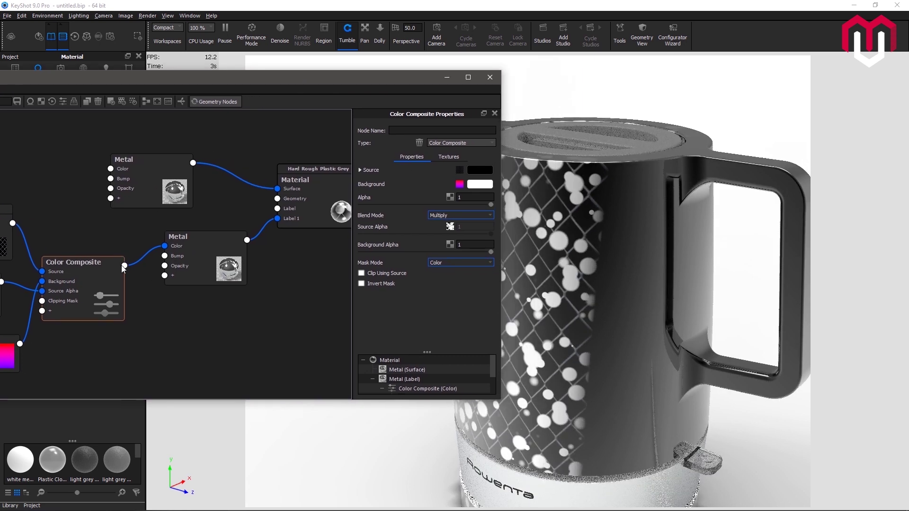
pyautogui.moveTo(124, 267); pyautogui.dragTo(203, 249)
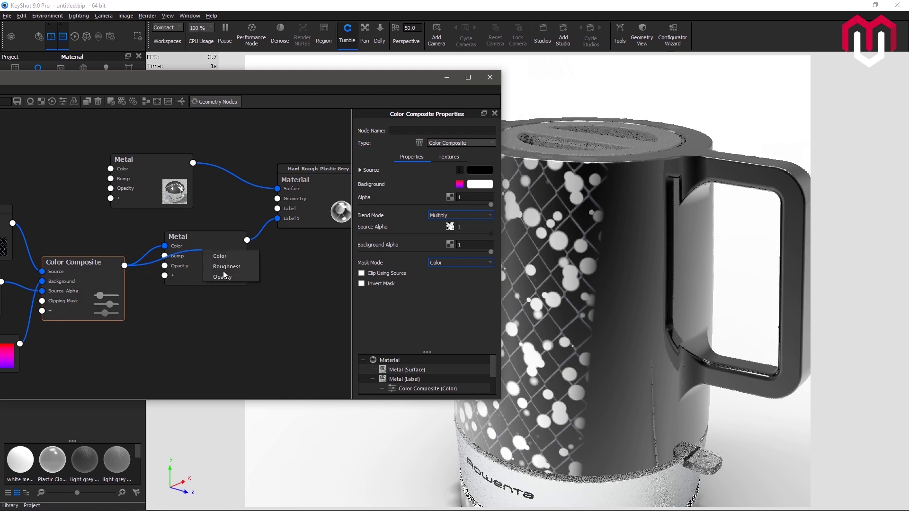
pyautogui.click(225, 266)
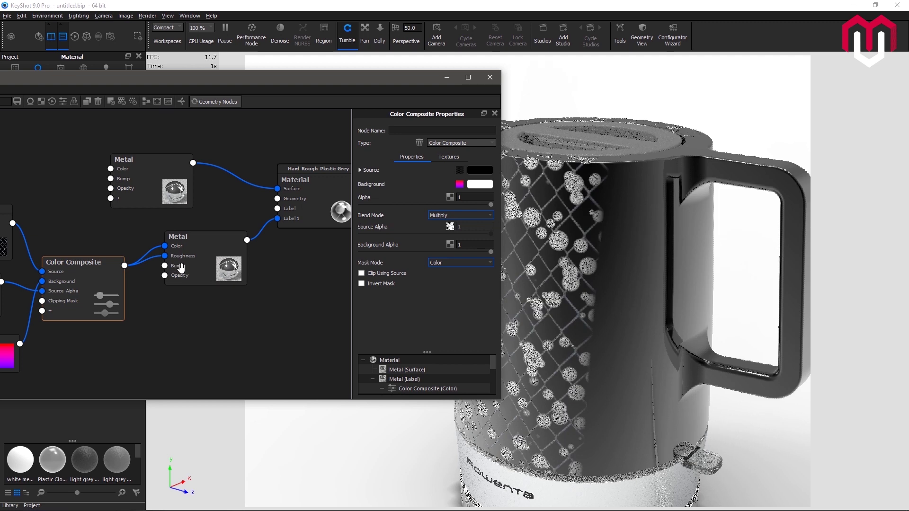
pyautogui.moveTo(126, 83); pyautogui.dragTo(174, 91)
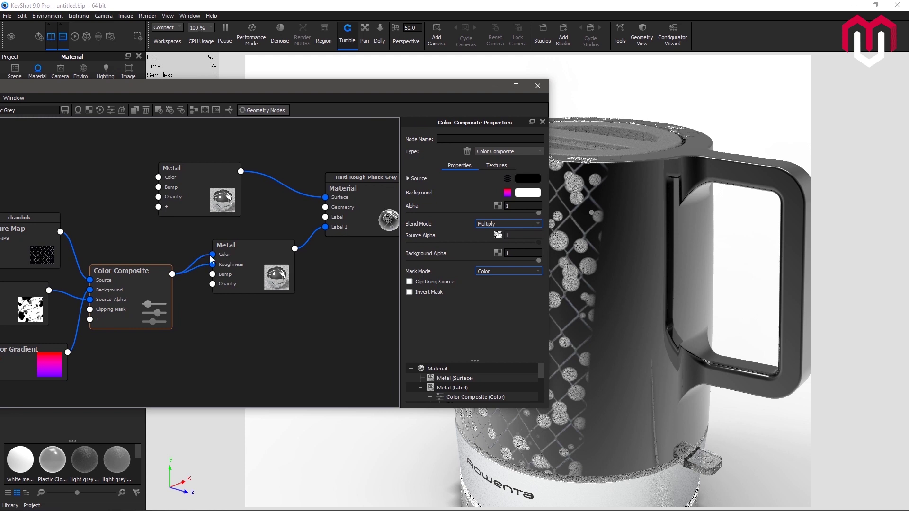
pyautogui.moveTo(209, 255); pyautogui.dragTo(190, 257)
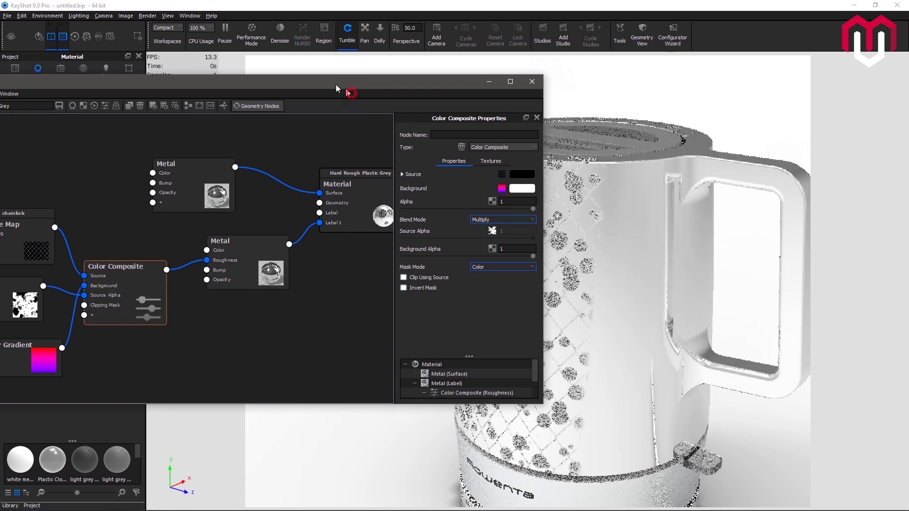